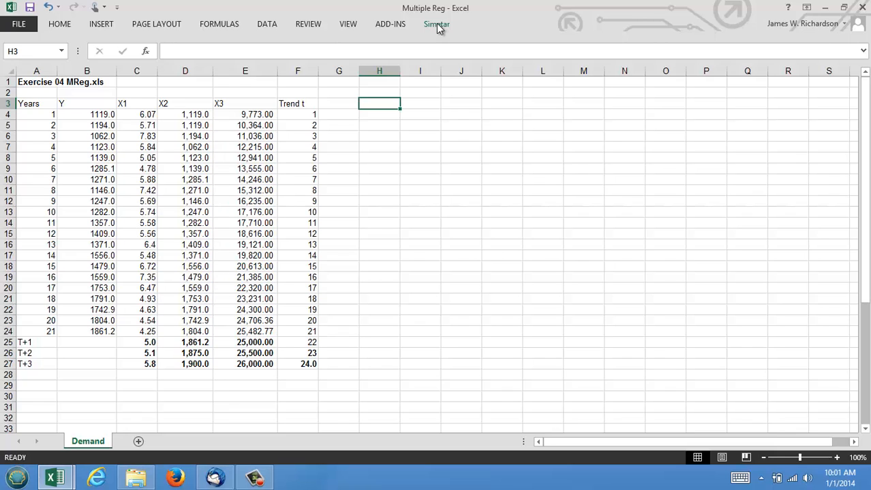
Set up a Simetar multiple regression with dependent variable B3:B24 and independent variables C3:F27
click(437, 24)
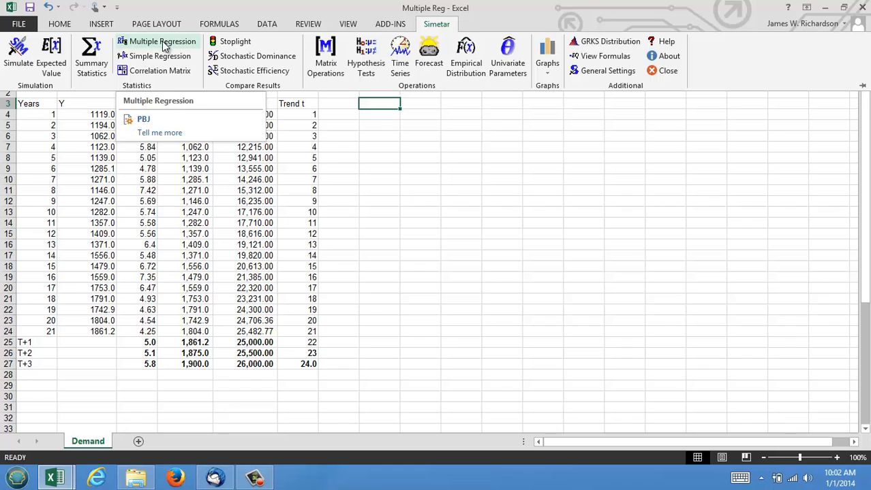
click(163, 45)
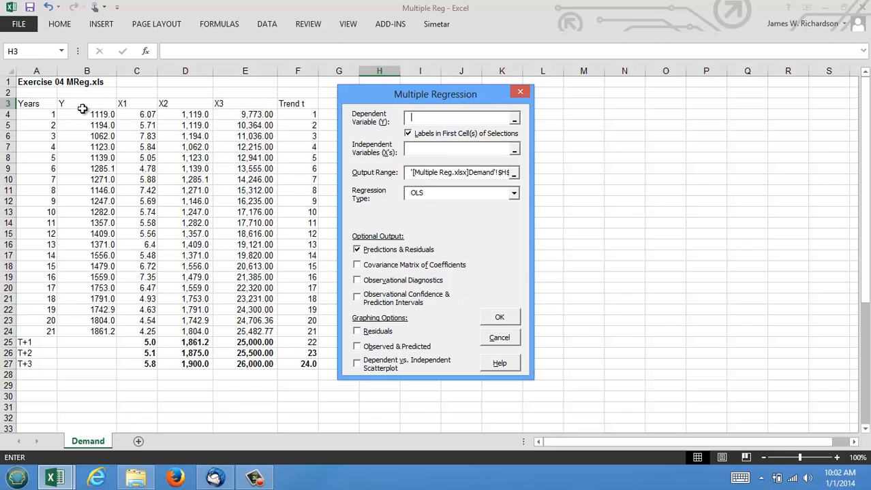
drag(85, 105, 91, 333)
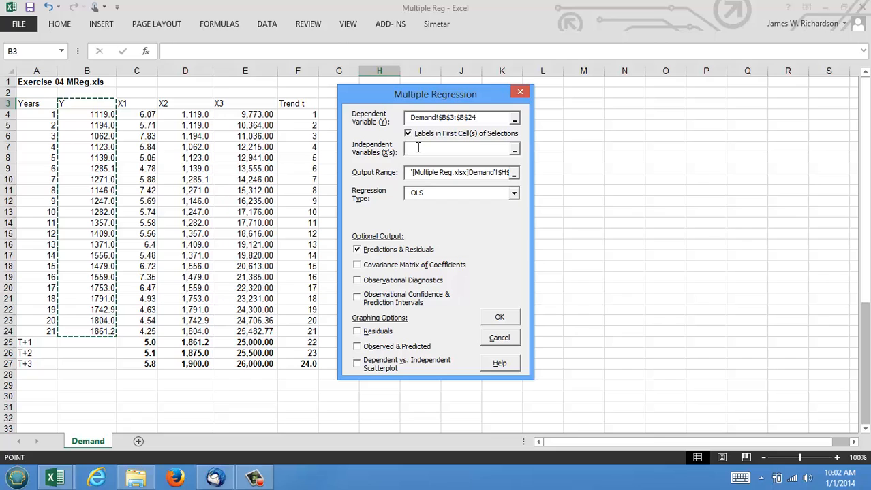
click(415, 151)
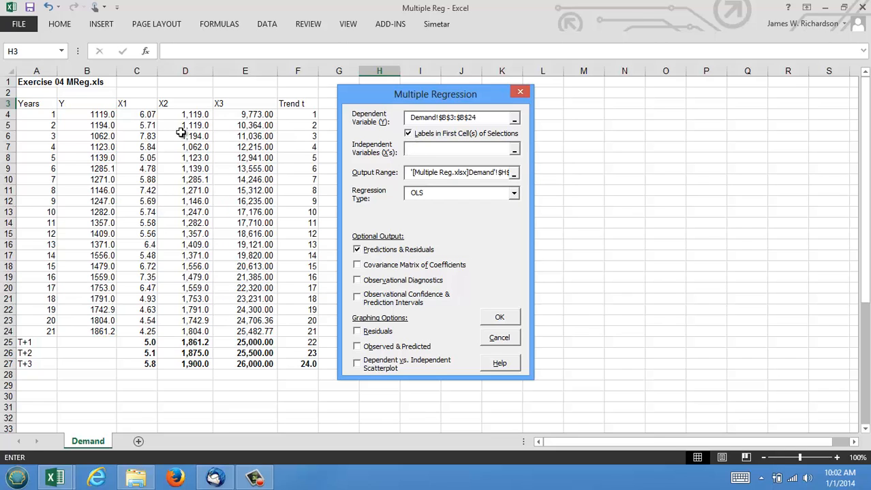
click(129, 103)
drag(136, 104, 311, 364)
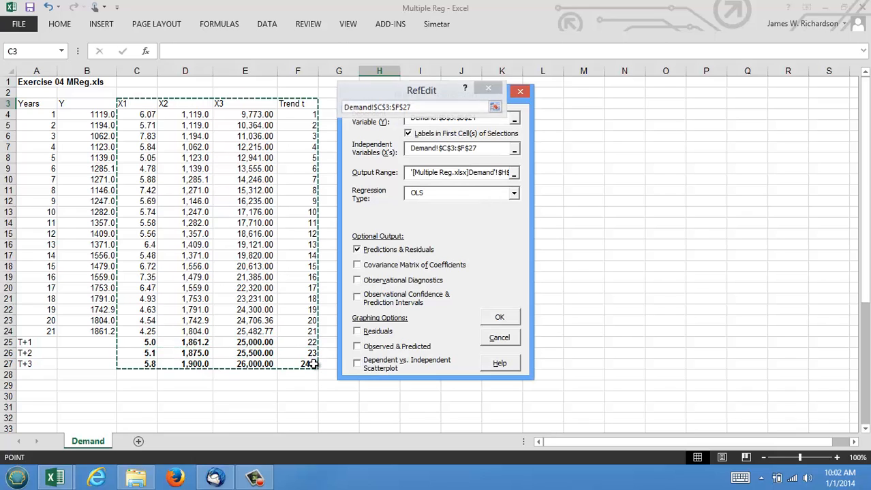
Enable the covariance matrix, observational diagnostics, confidence and prediction intervals, and all three graphing options for the regression
click(356, 265)
click(357, 280)
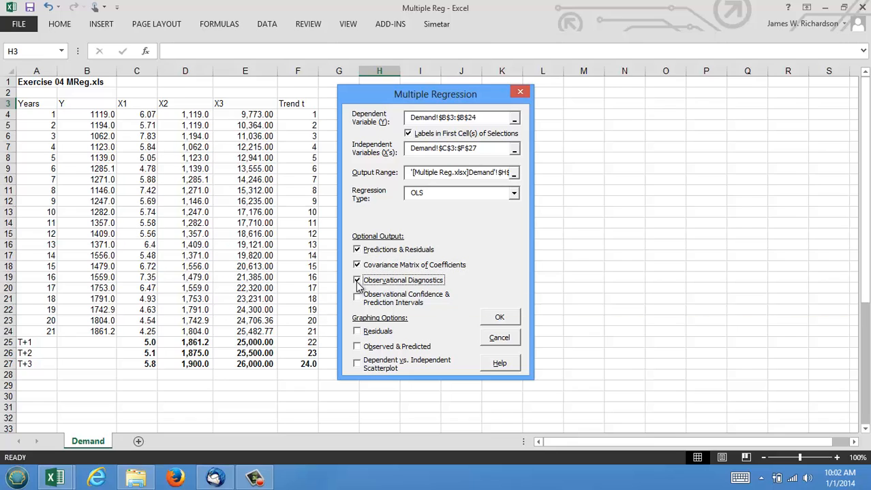
click(357, 296)
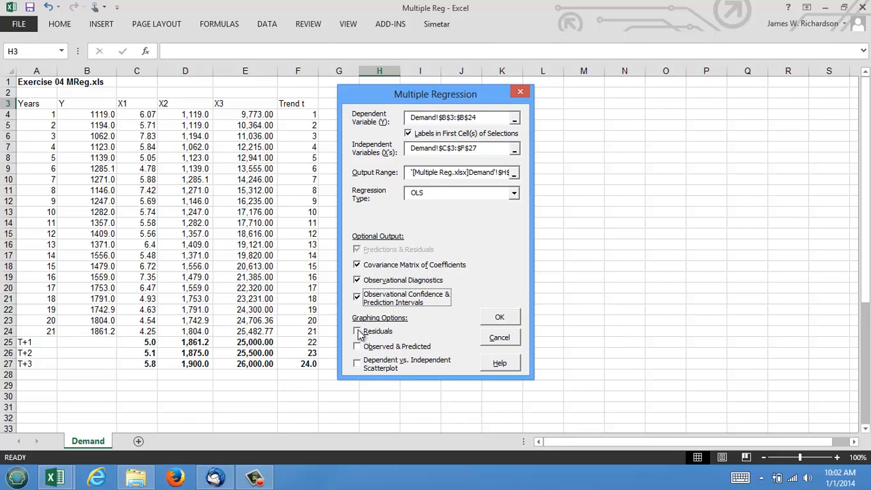
click(356, 331)
click(356, 347)
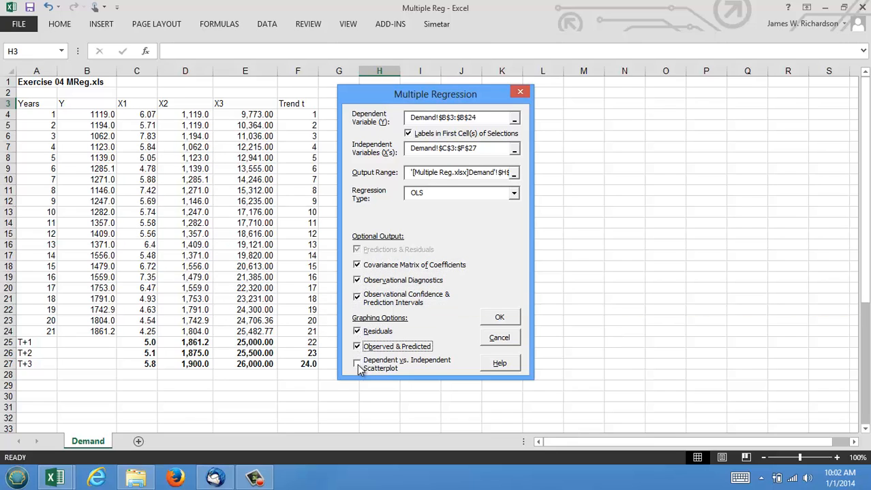
click(357, 364)
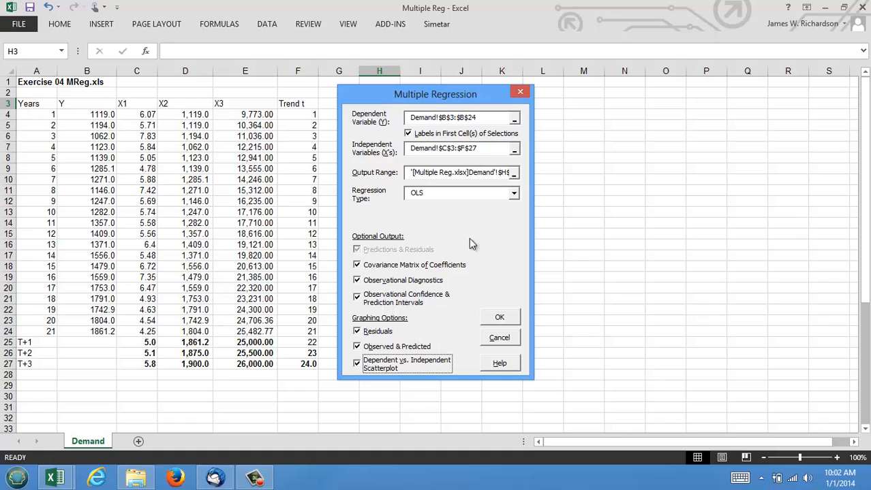
Choose OLS as the regression type and run the multiple regression
click(515, 196)
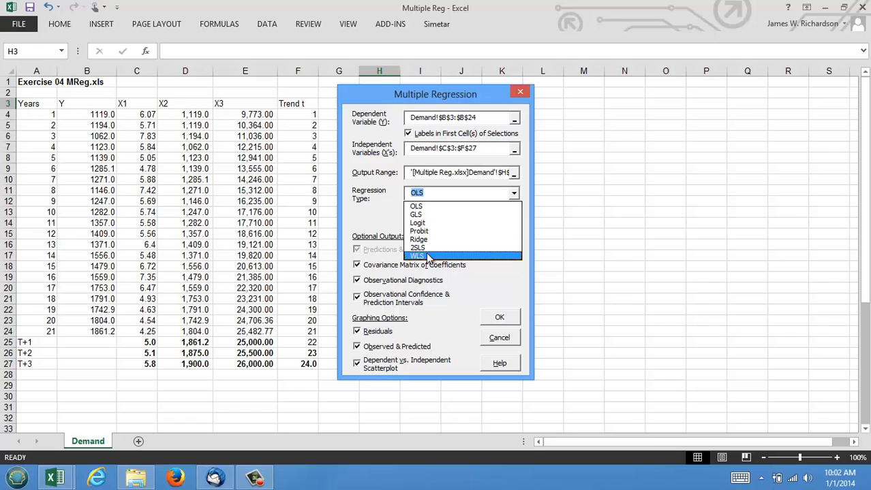
click(423, 207)
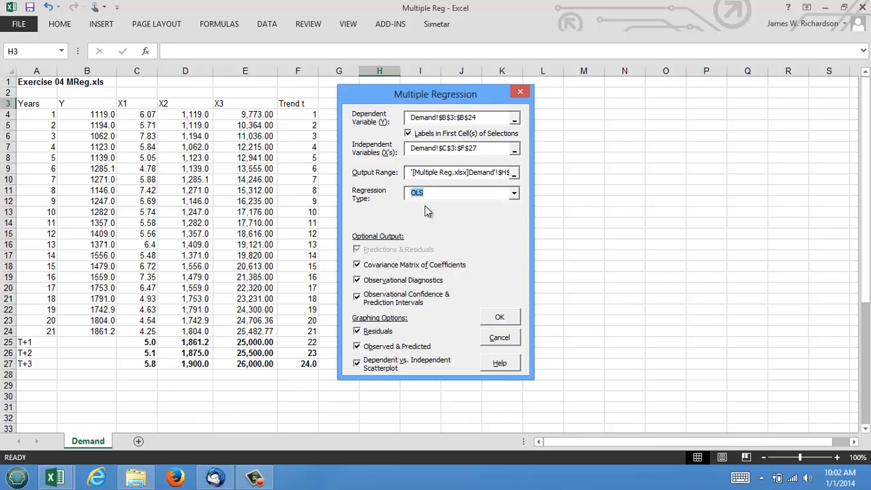
click(501, 318)
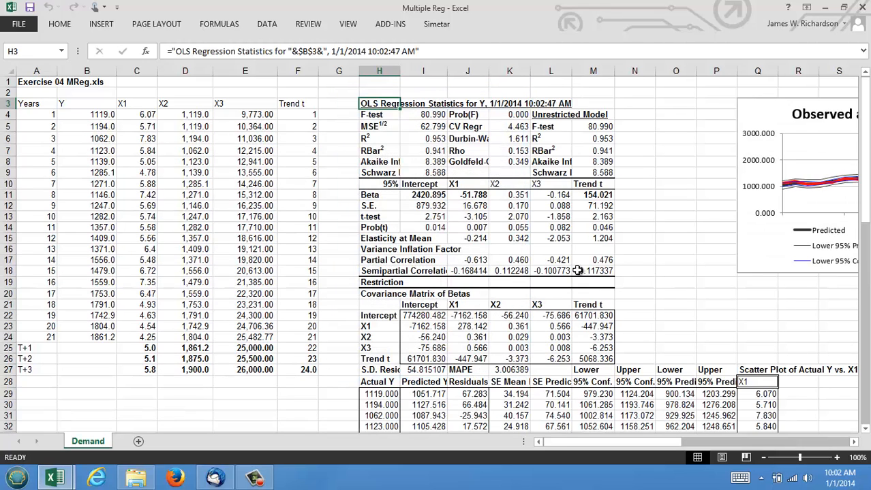
Widen the regression output columns H through M so their labels can be read
click(672, 215)
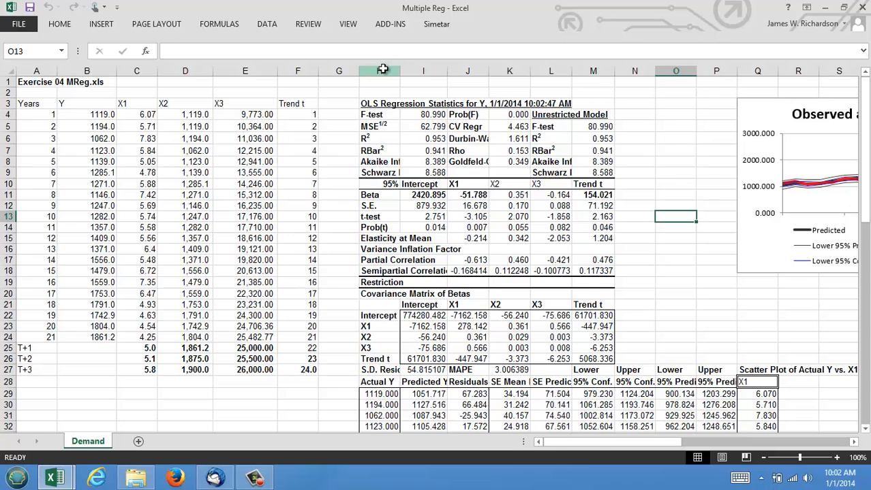
drag(382, 69, 665, 77)
click(442, 149)
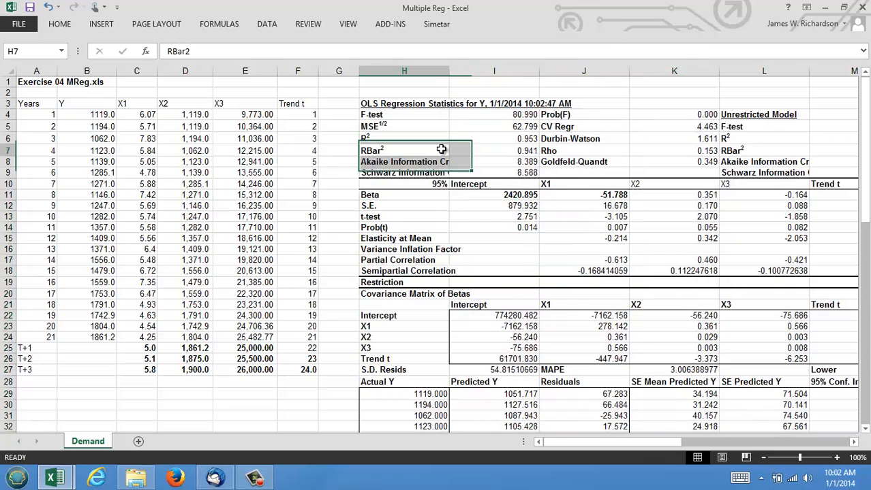
Examine the beta coefficients, the 95% confidence level and the Prob(t) values for the intercept, X1, X2, X3 and Trend t
key(Right)
key(Right)
key(Right)
key(Right)
key(Right)
key(Right)
key(Right)
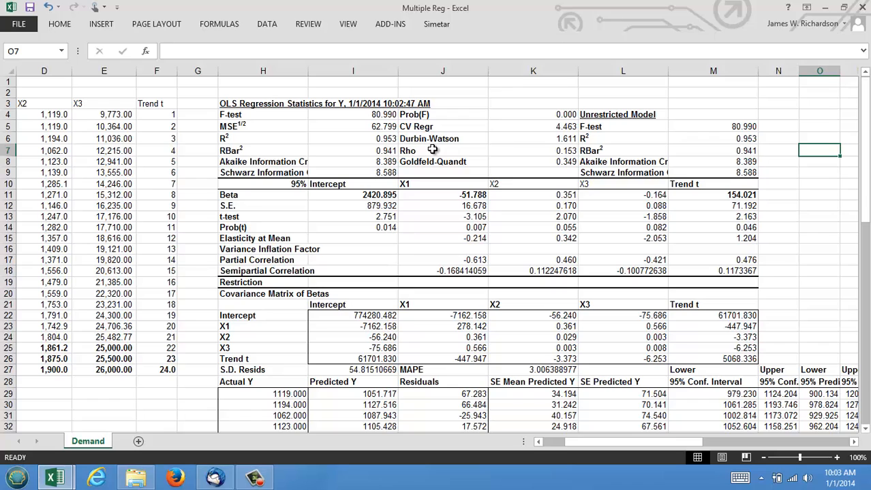
click(390, 195)
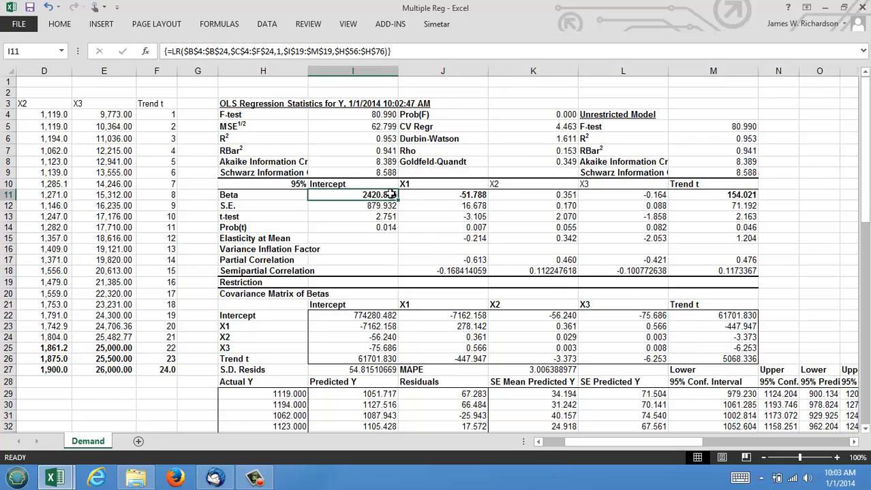
key(Right)
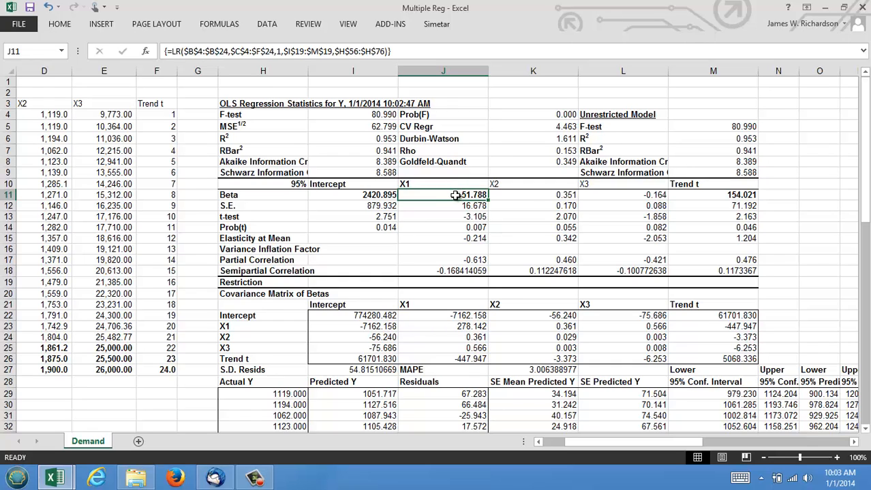
click(741, 195)
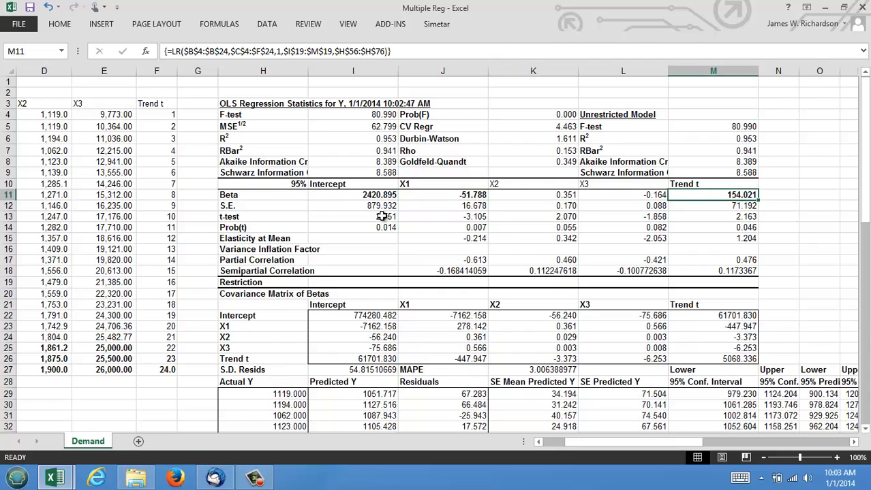
click(297, 186)
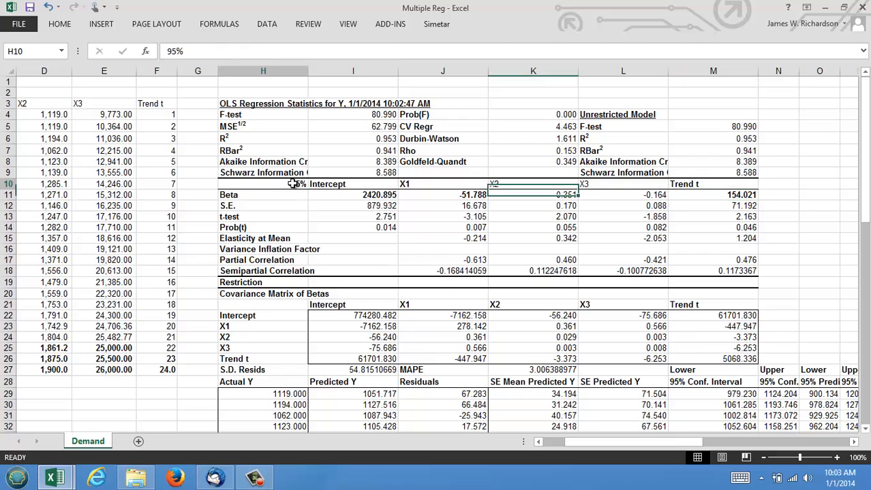
click(470, 229)
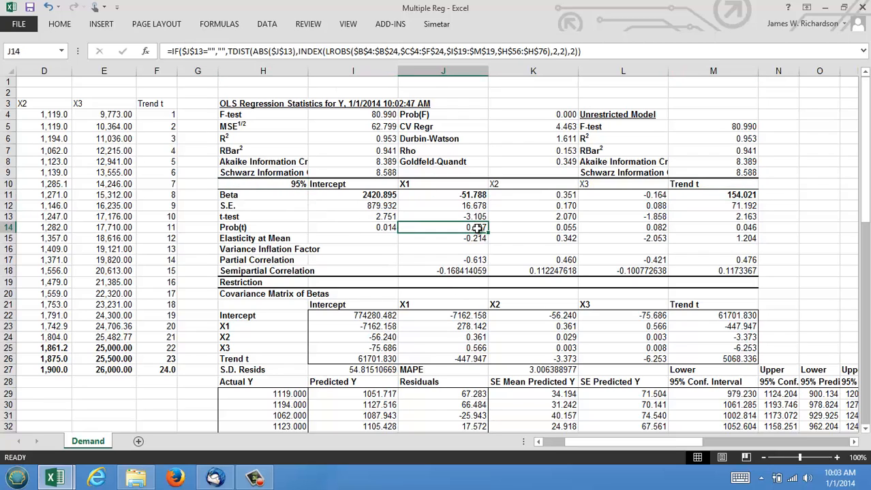
click(734, 227)
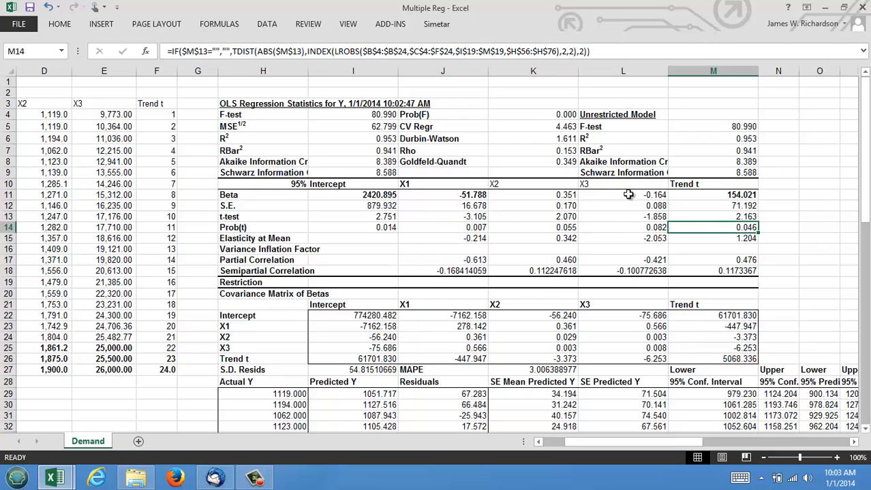
drag(502, 184, 604, 184)
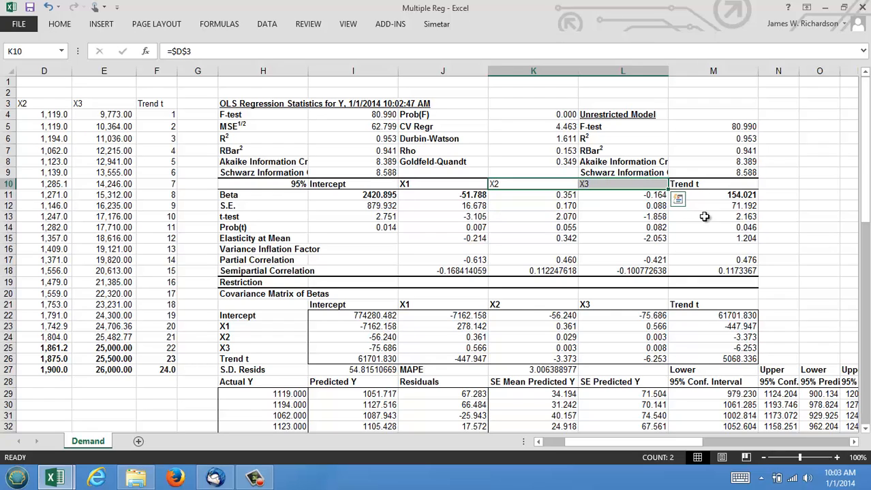
Restrict the Trend t coefficient to 0 in the Restriction row, cell M19
click(700, 283)
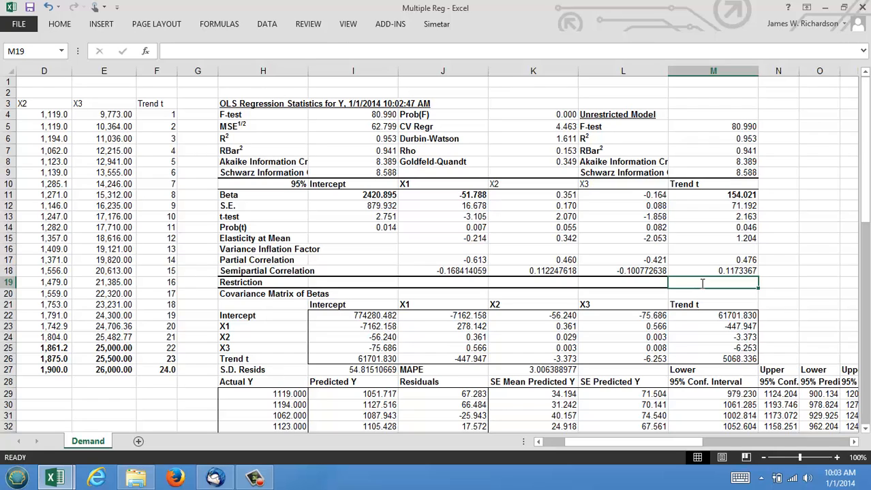
text(0)
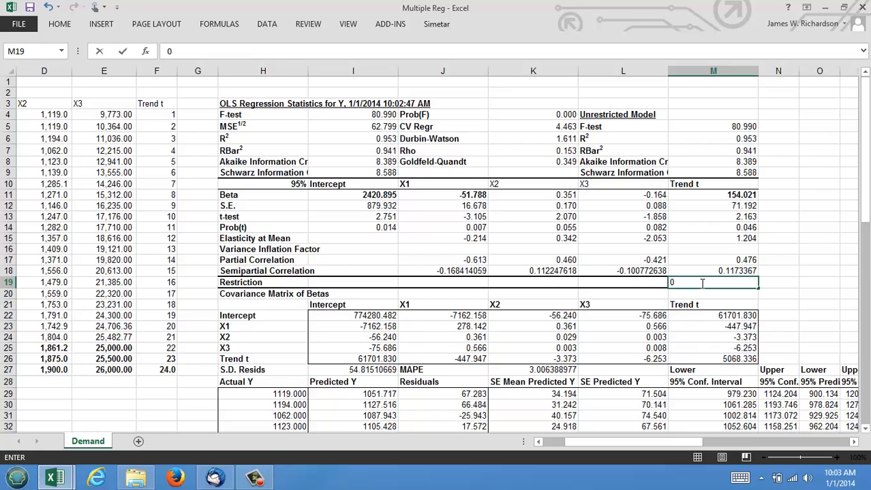
key(Return)
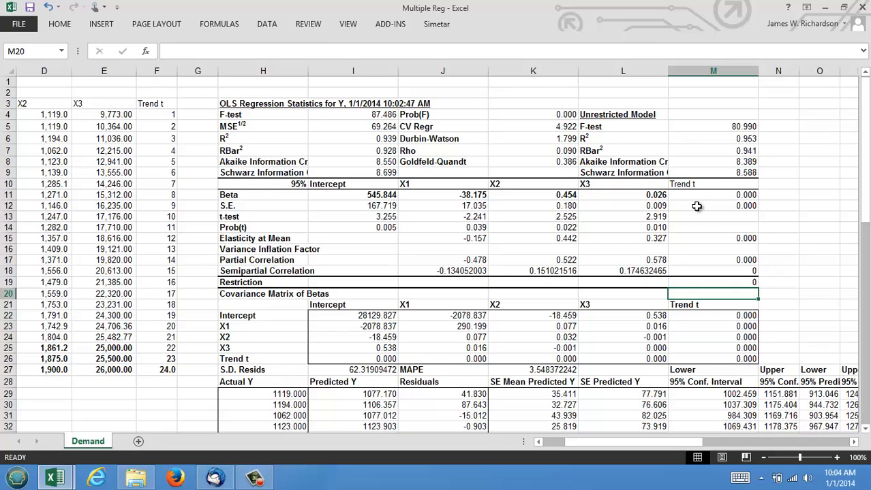
Try restricting the X3 coefficient to 0 in L19, check the R² cell, and clear the X3 restriction
click(634, 283)
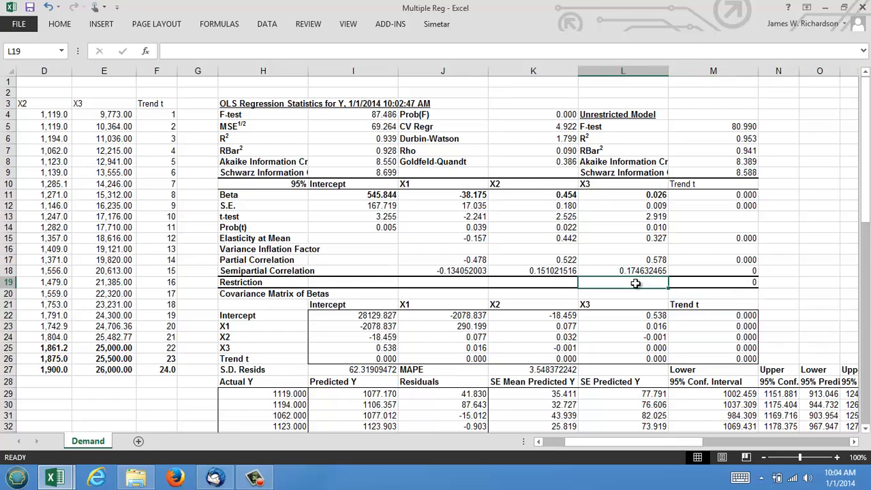
text(0)
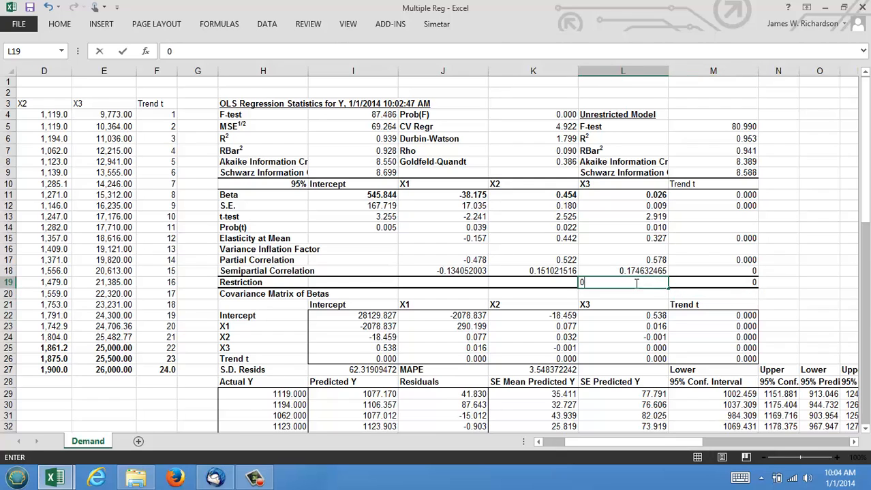
key(Return)
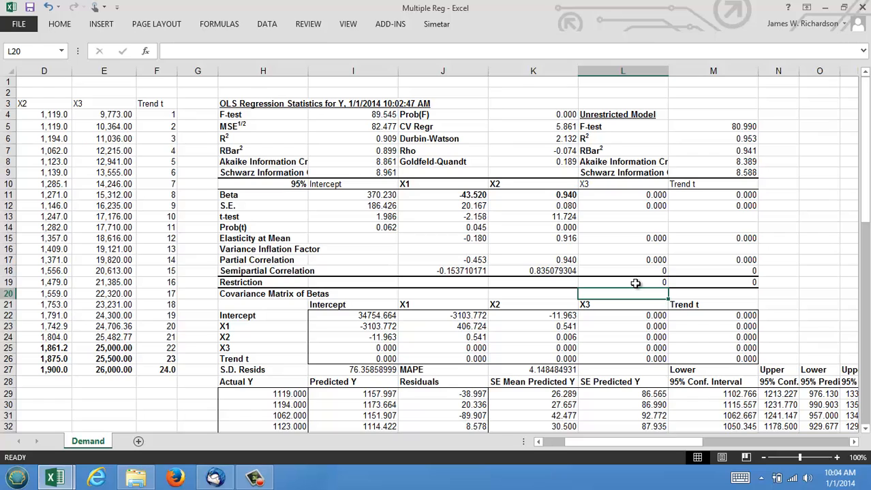
click(635, 284)
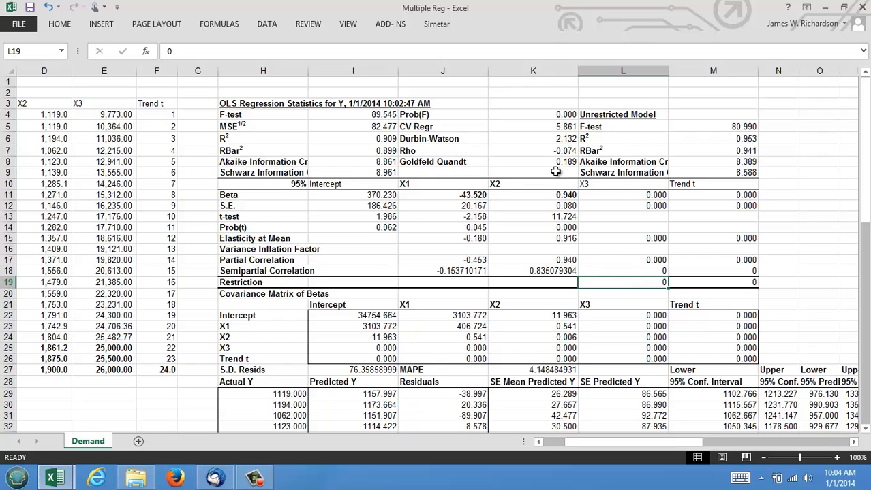
click(385, 139)
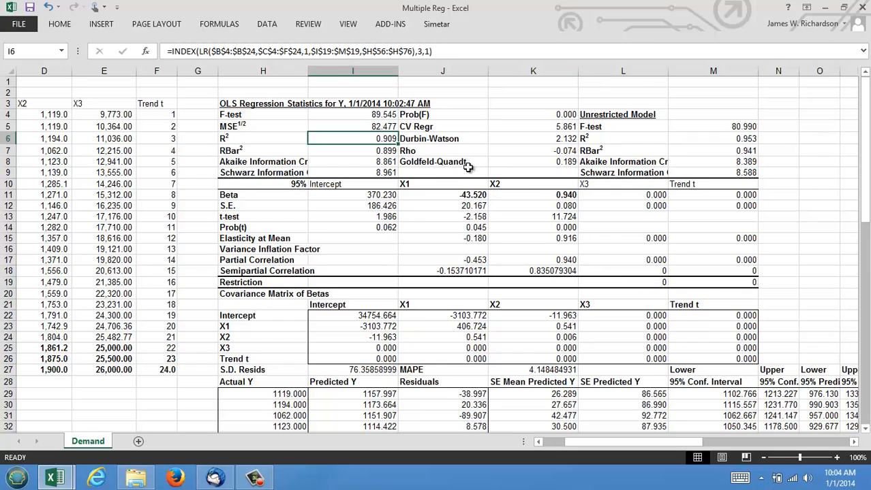
click(654, 282)
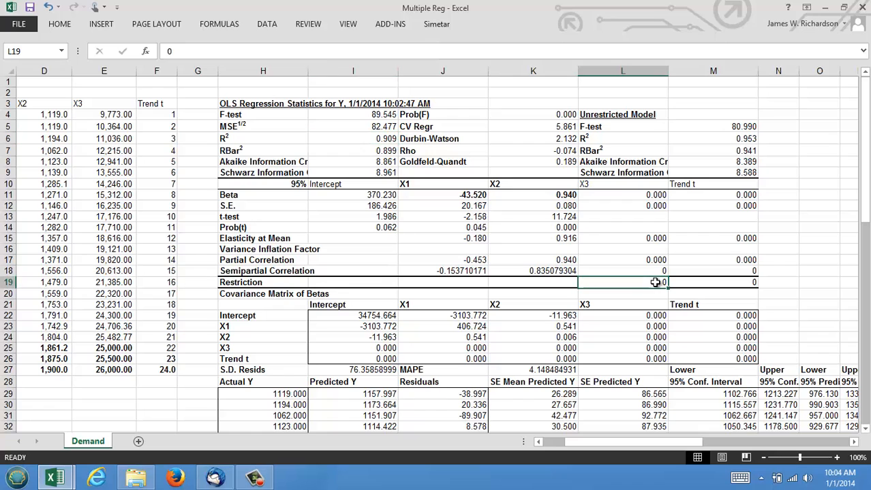
key(Delete)
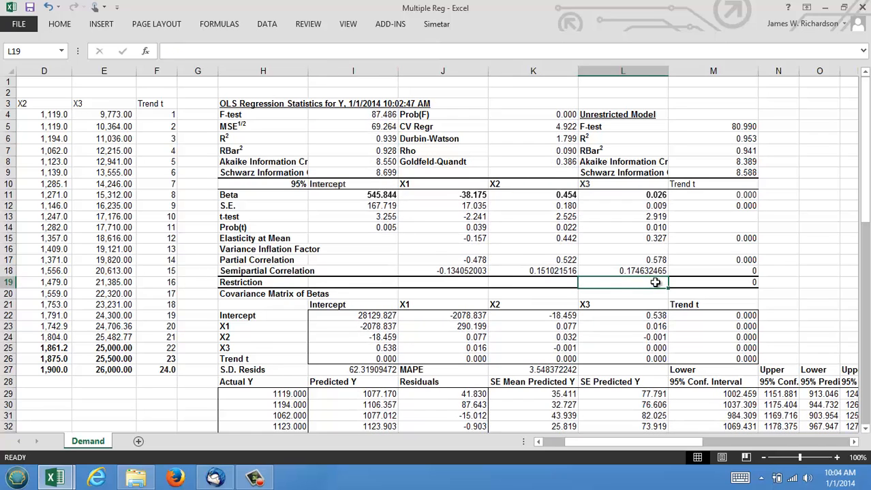
Compare the restricted model's R² with the unrestricted model's R² and check the unrestricted F-test
click(386, 139)
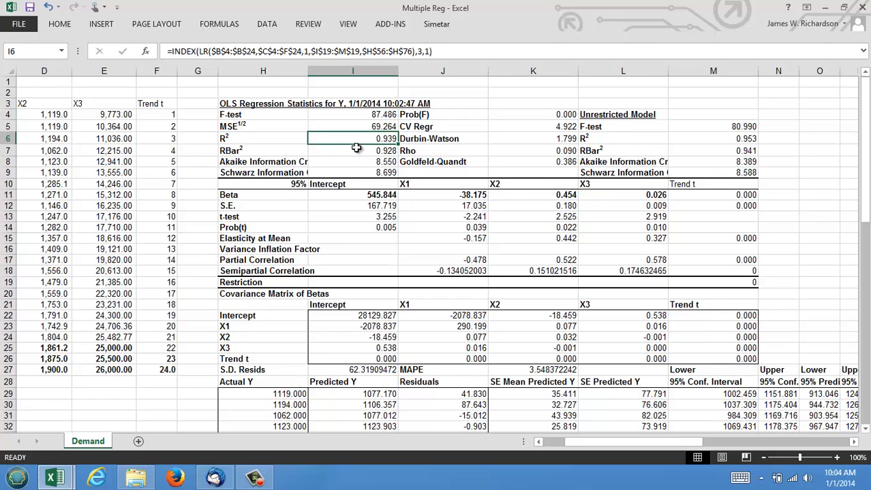
click(752, 139)
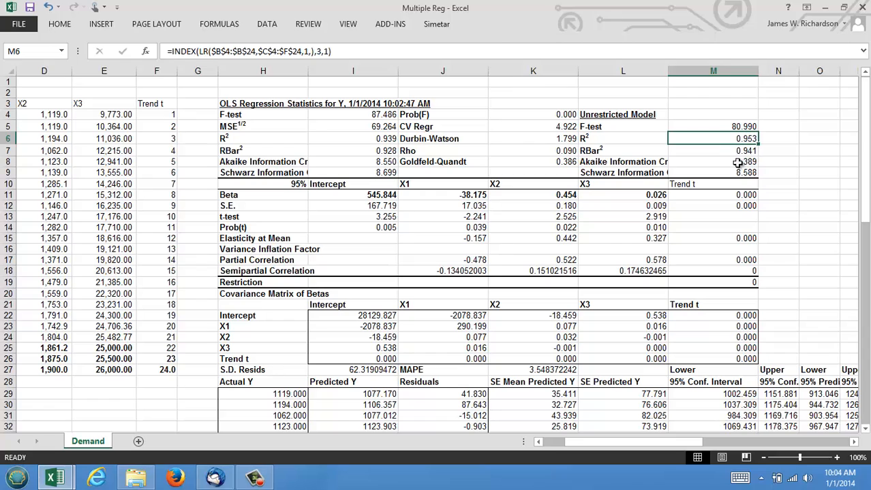
click(731, 126)
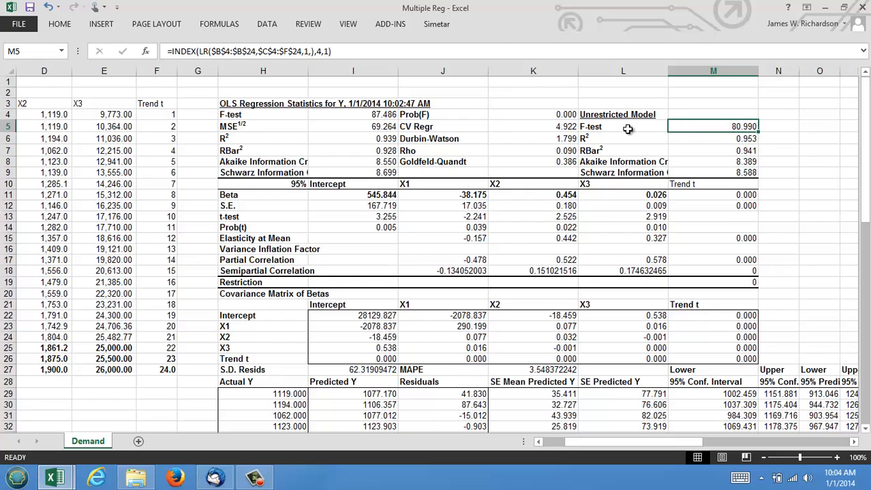
Check the restricted model's F-test, R², RBar² and Akaike Information Criterion, plus the covariance matrix of betas
click(330, 115)
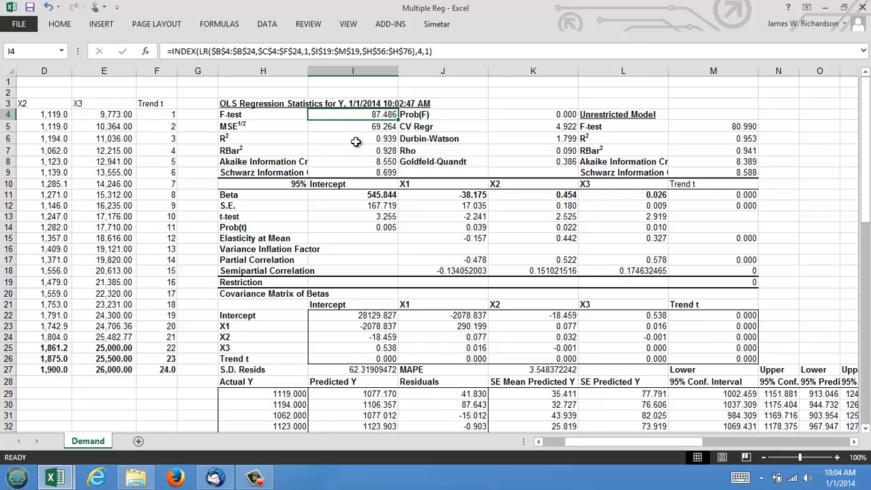
click(359, 137)
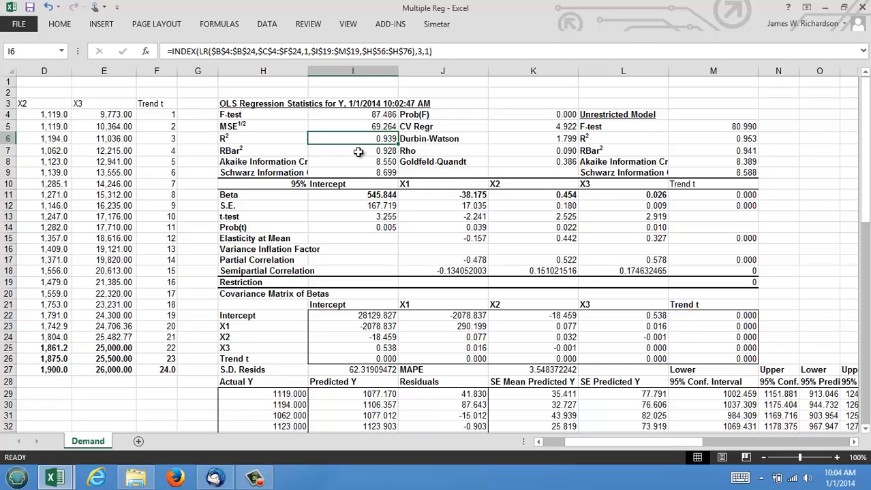
click(358, 152)
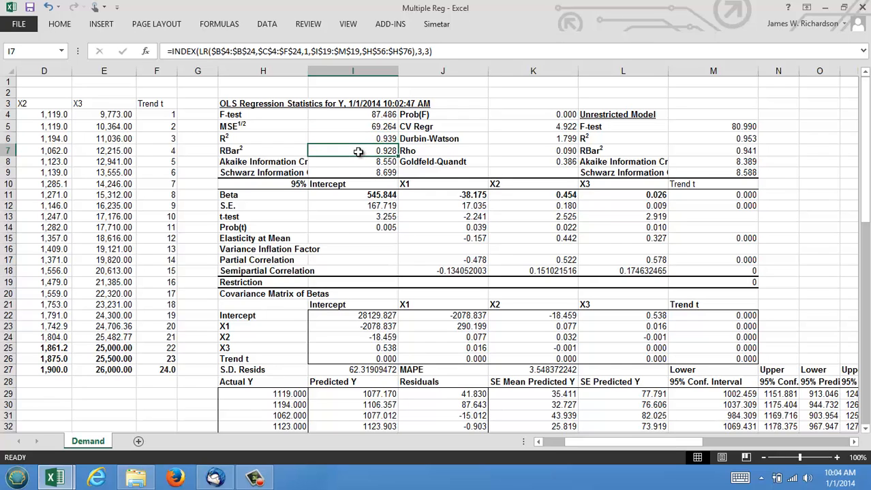
click(357, 162)
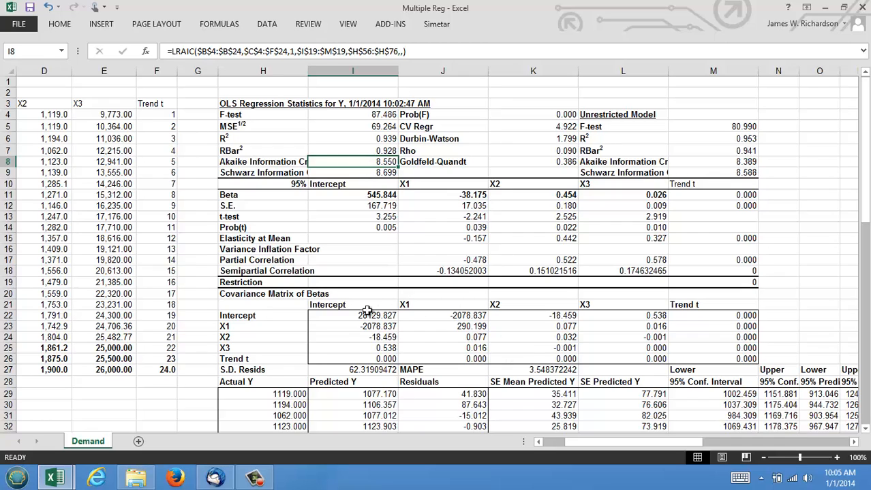
drag(361, 315, 633, 360)
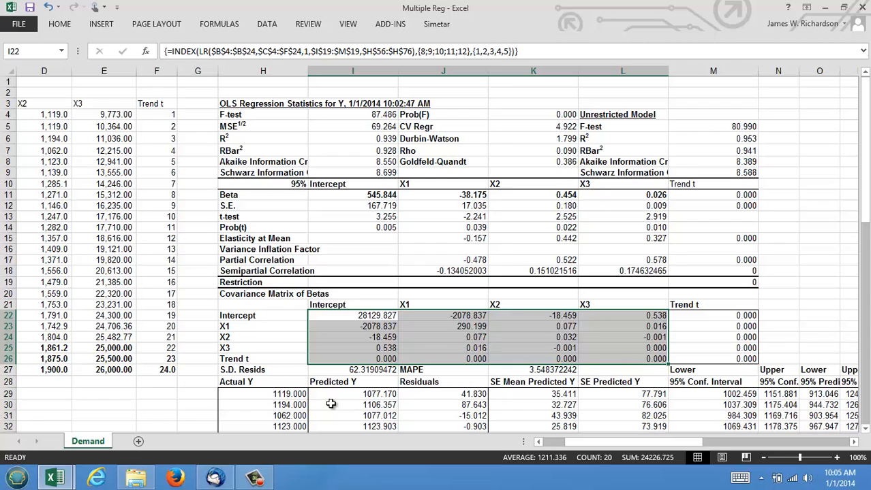
Examine the Actual Y, Predicted Y, Residuals, SE Mean Predicted Y and SE Predicted Y columns below the covariance matrix
click(311, 394)
key(Down)
key(Down)
key(Down)
key(Down)
key(Down)
key(Down)
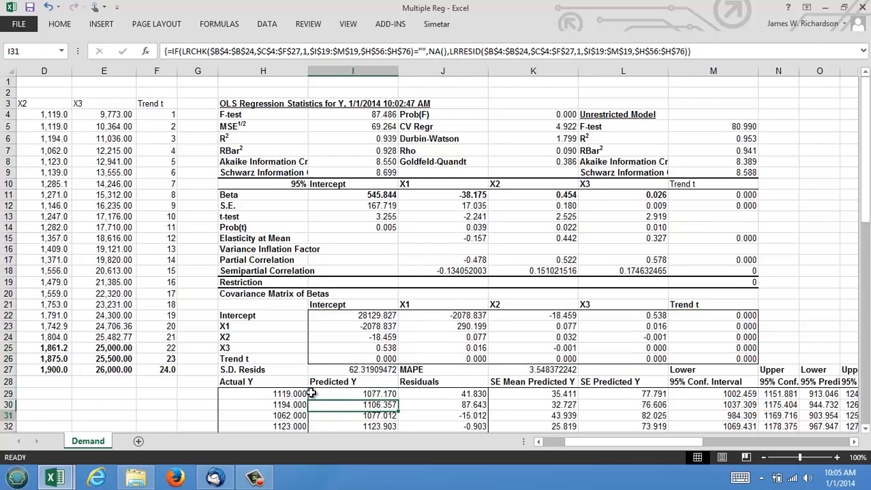
key(Down)
key(Down)
key(Down)
key(Down)
key(Down)
key(Down)
key(Down)
key(Down)
key(Down)
key(Down)
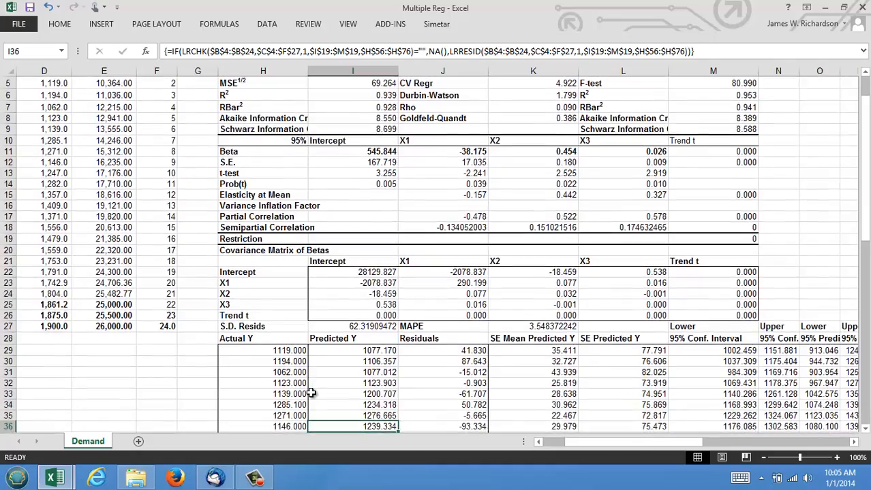
key(Down)
key(Down)
key(Down)
key(Down)
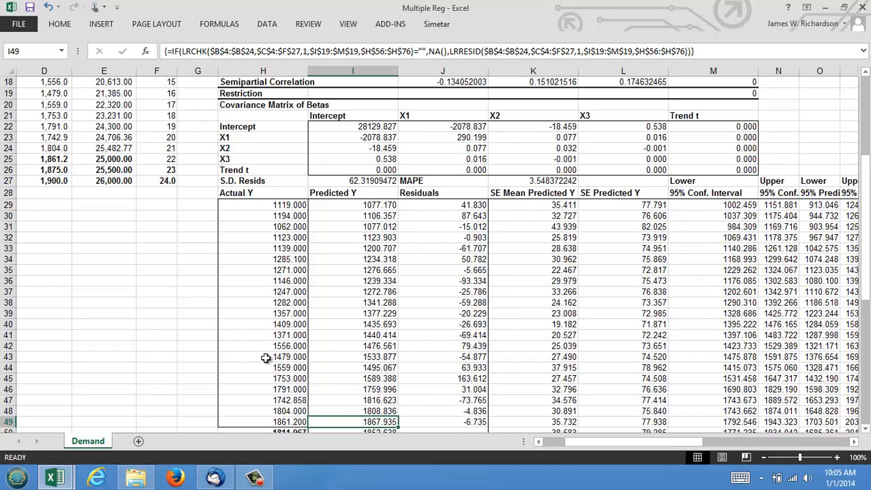
click(267, 237)
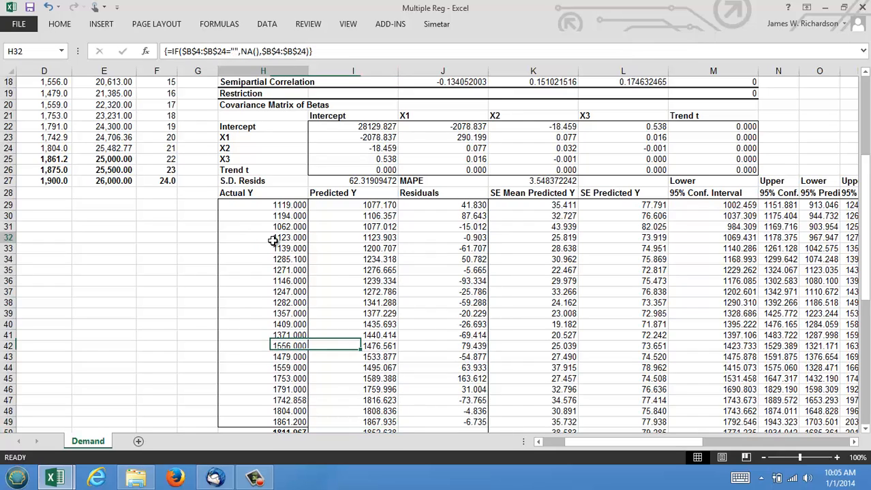
click(468, 229)
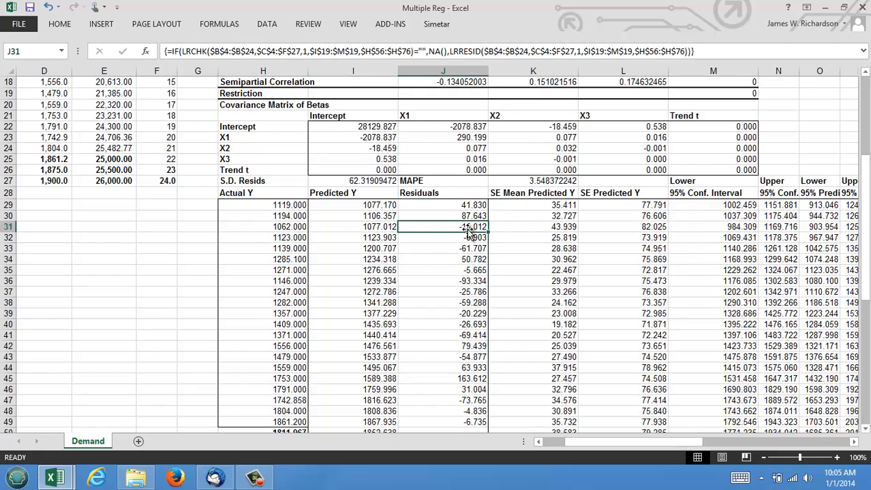
key(Right)
key(Right)
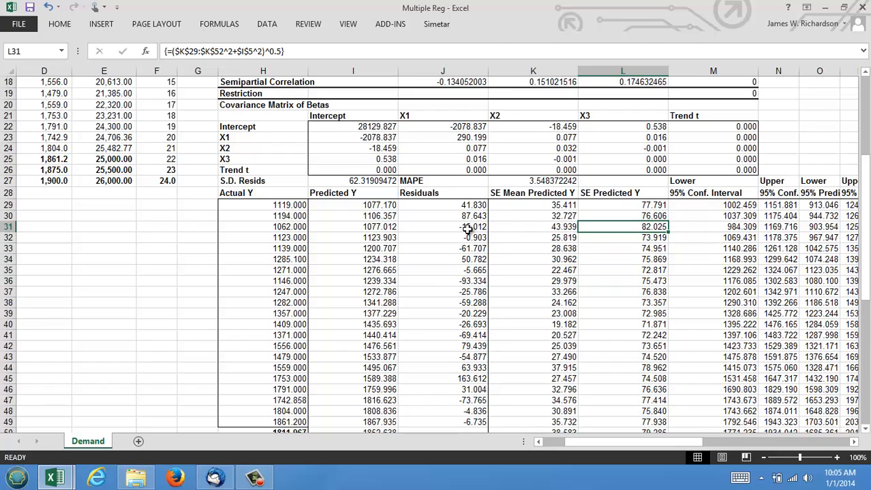
key(Down)
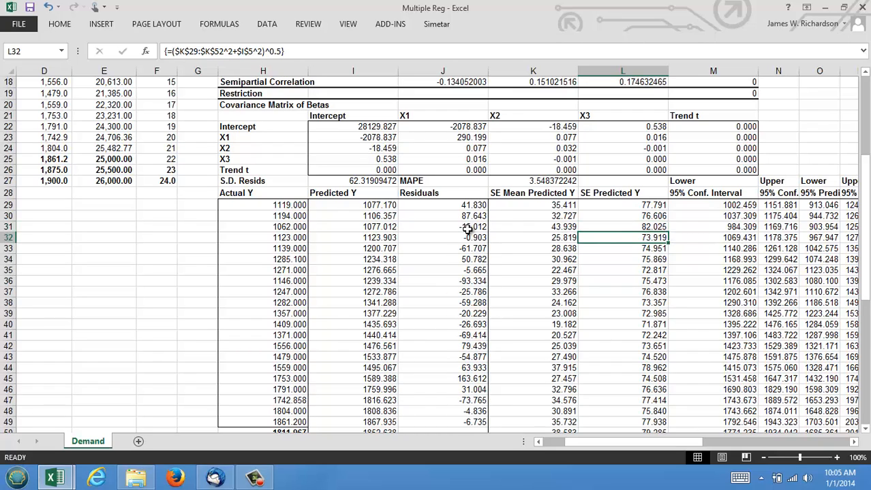
Change the first X3 observation in cell E4 to 9.733 to test how the regression responds
key(Up)
key(Up)
key(Up)
key(Up)
key(Up)
key(Up)
key(Up)
key(Up)
key(Up)
key(Up)
key(Up)
key(Up)
key(Up)
key(Up)
key(Up)
key(Up)
key(Up)
key(Up)
key(Up)
key(Up)
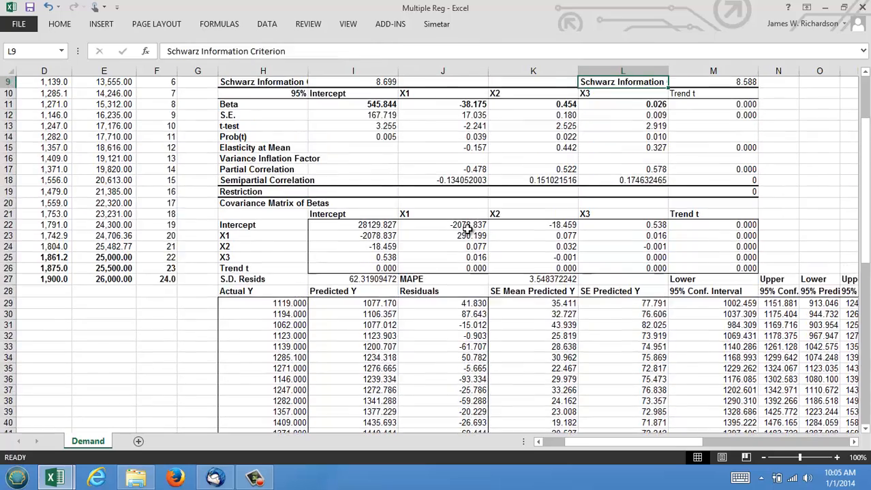
key(Up)
key(Up)
key(Up)
key(Up)
key(Up)
key(Up)
key(Up)
key(Up)
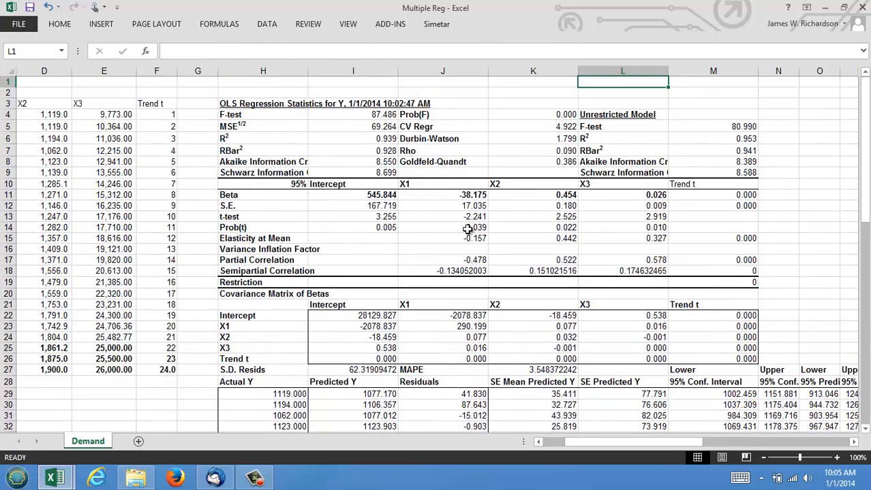
click(103, 114)
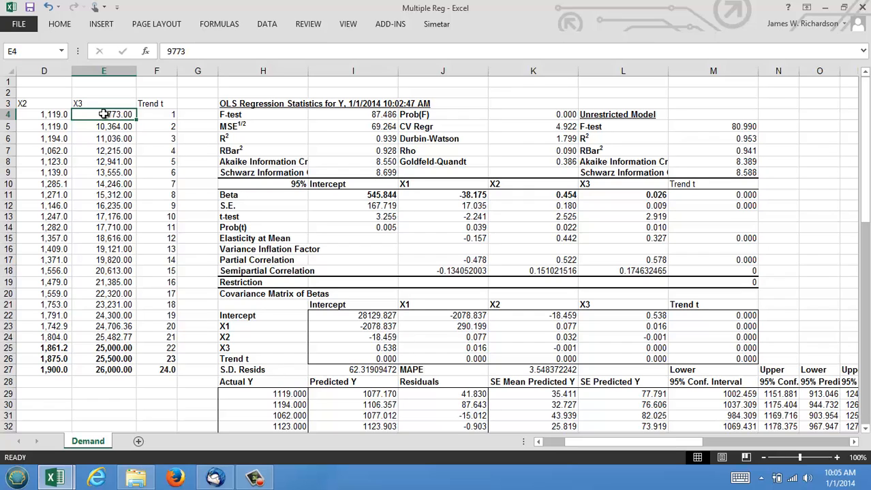
click(639, 195)
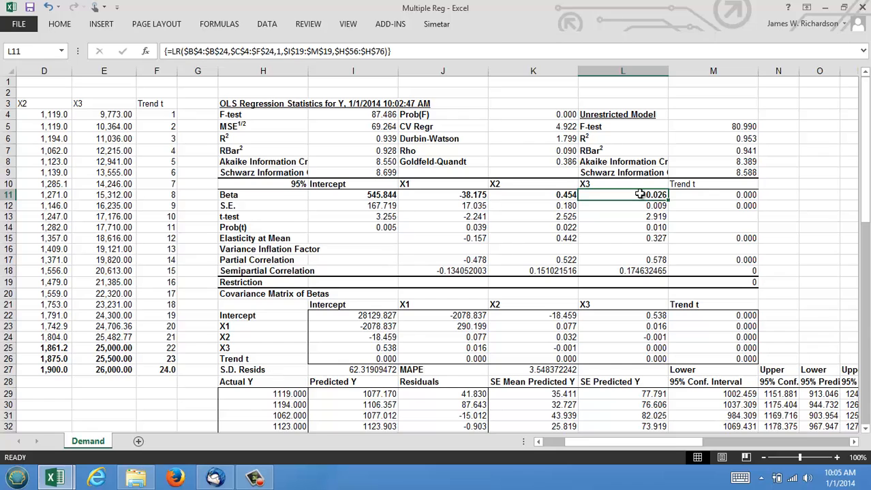
click(101, 115)
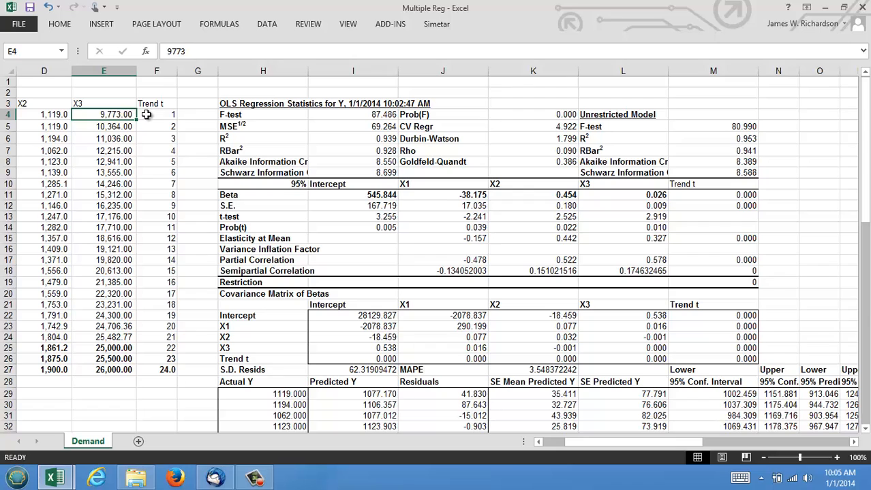
text(9.7)
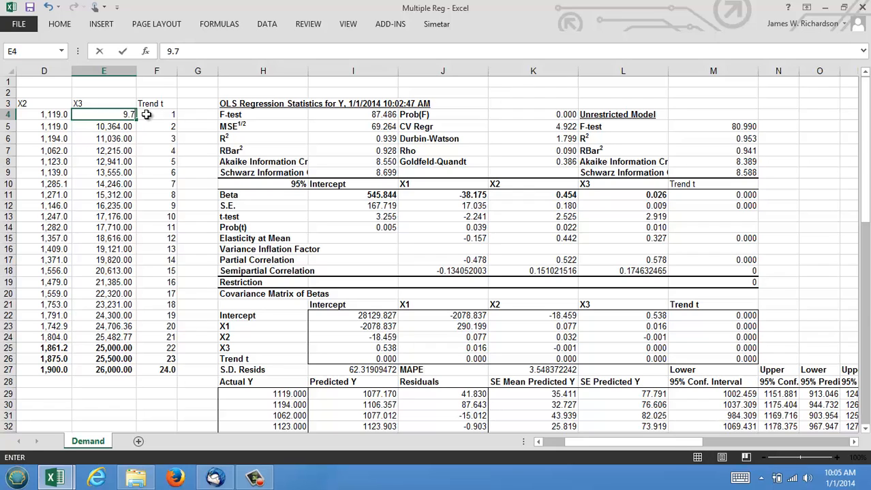
text(33)
key(Return)
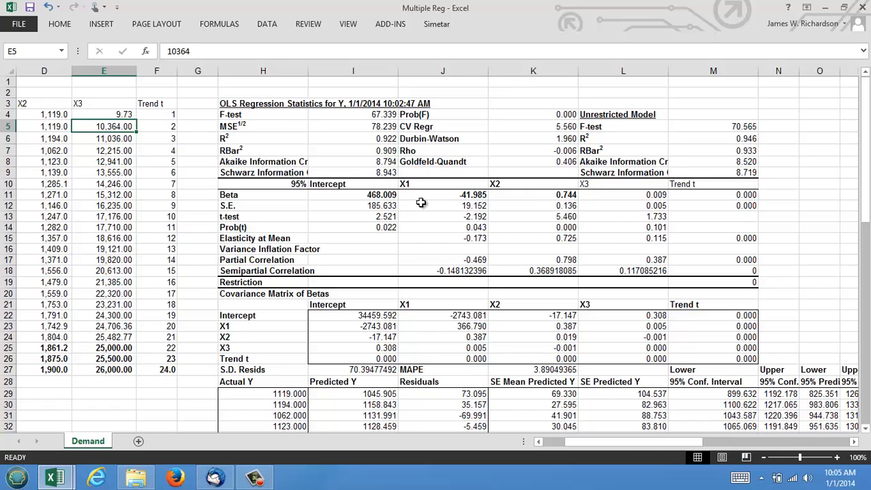
Check the recalculated beta coefficients for X1 through Trend t, the restricted R² and the X3 beta
drag(417, 194, 674, 186)
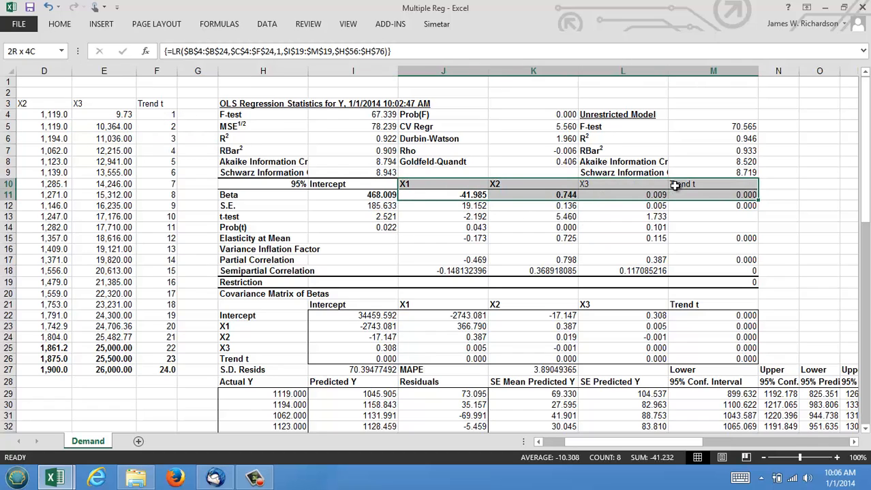
click(373, 138)
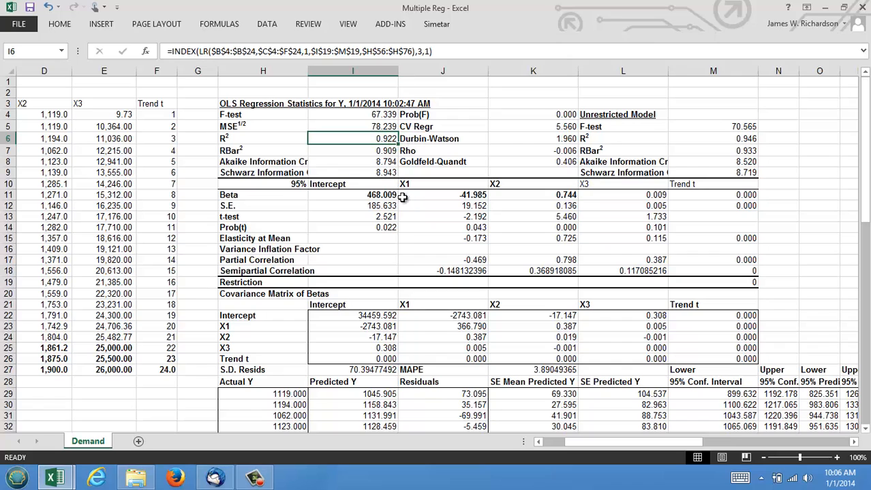
click(651, 196)
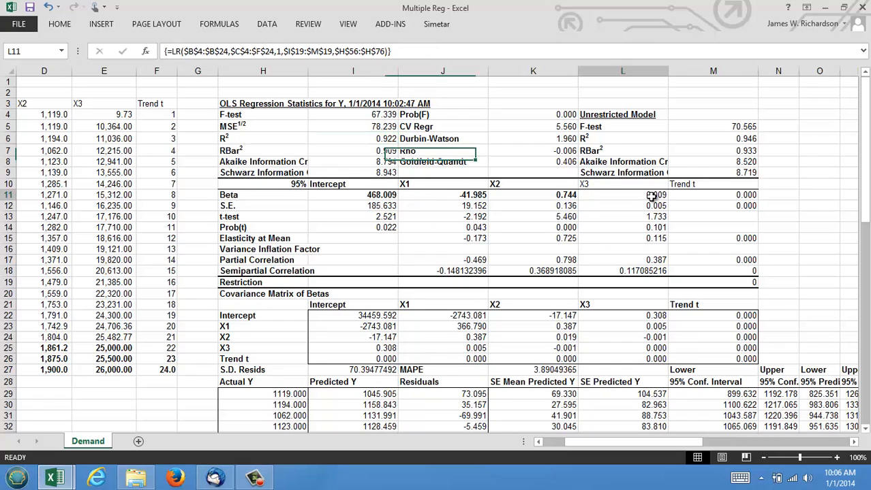
Restore the first X3 observation in E4 to 9773 and check the X3 beta again
click(115, 117)
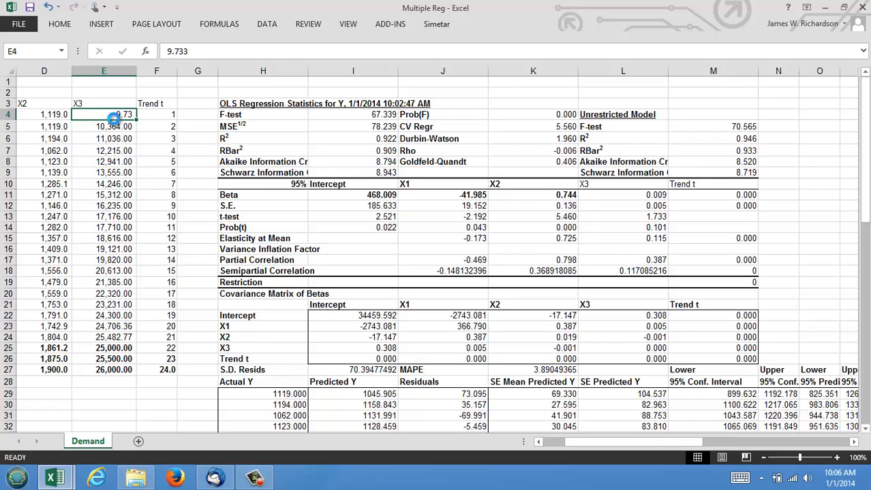
text(9773)
key(Return)
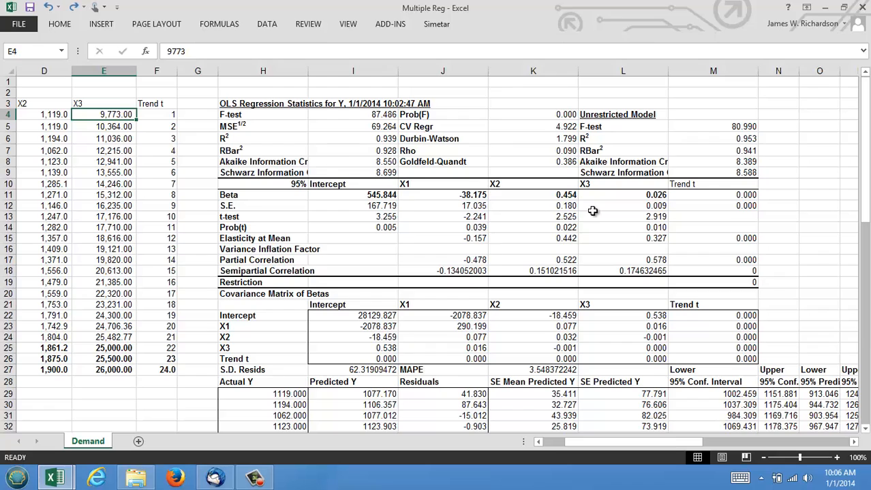
click(621, 196)
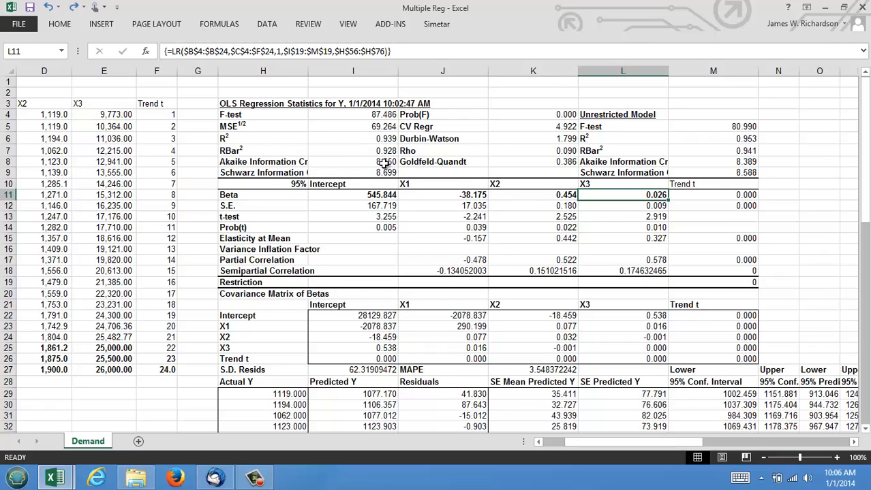
Overwrite the X3 observations in E5, E6 and E7 with 1, 2 and 3
click(109, 130)
text(1)
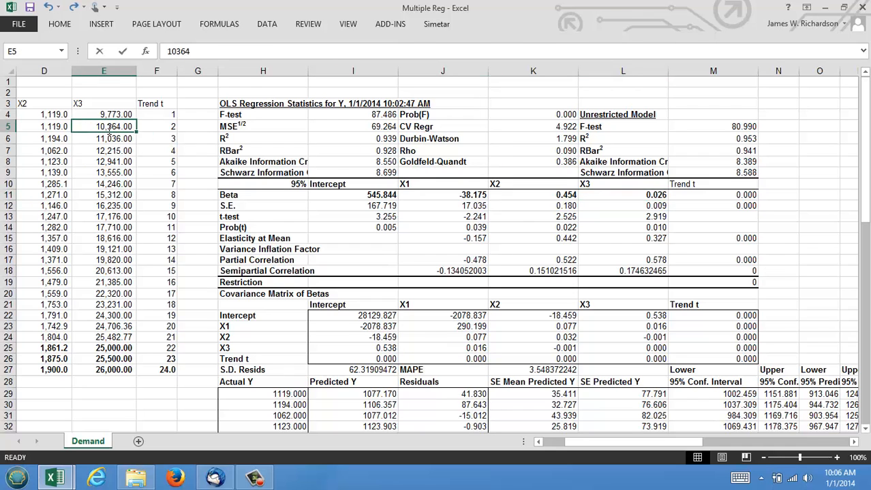
key(Return)
text(2)
key(Return)
text(3)
key(Return)
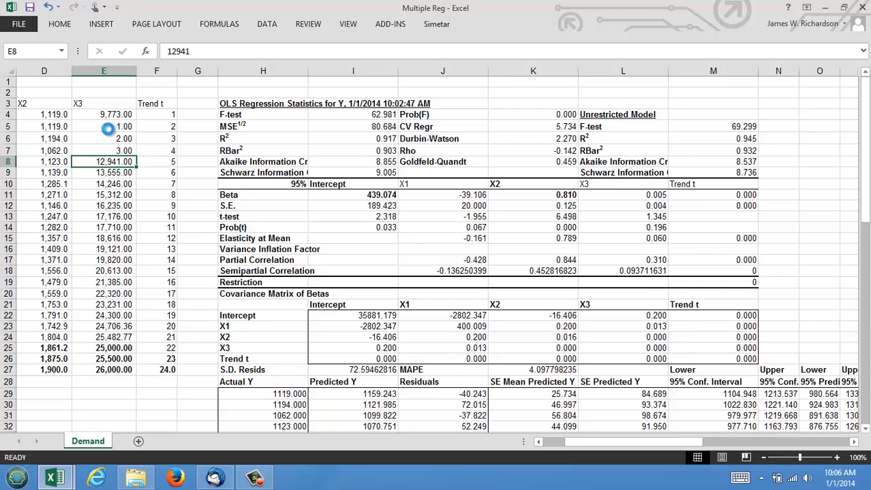
Undo the three changes to the X3 observations in E5 through E7
key(ctrl+z)
key(ctrl+z)
key(ctrl+z)
Examine the Observed and Predicted Values for Y chart with its 95% confidence and prediction intervals
click(108, 128)
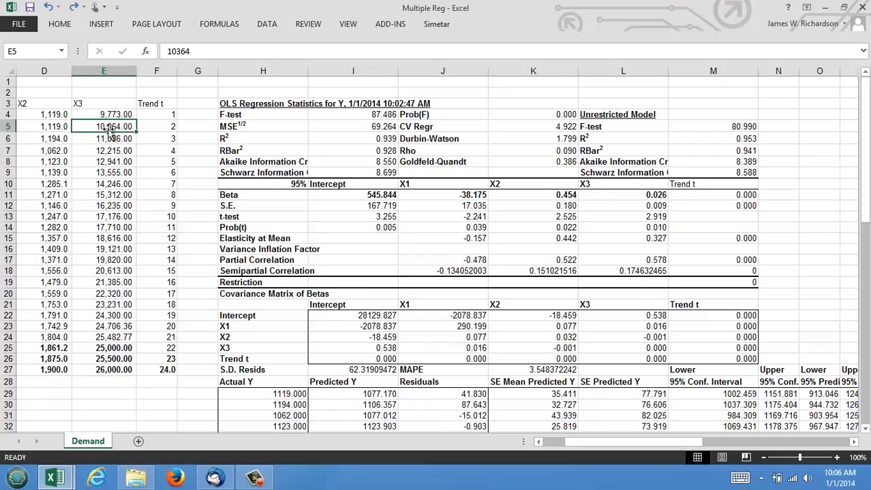
key(Right)
key(Right)
key(Right)
key(Right)
key(Right)
key(Right)
key(Right)
key(Right)
key(Right)
key(Right)
key(Right)
key(Right)
key(Right)
key(Right)
key(Right)
key(Right)
key(Right)
key(Right)
key(Right)
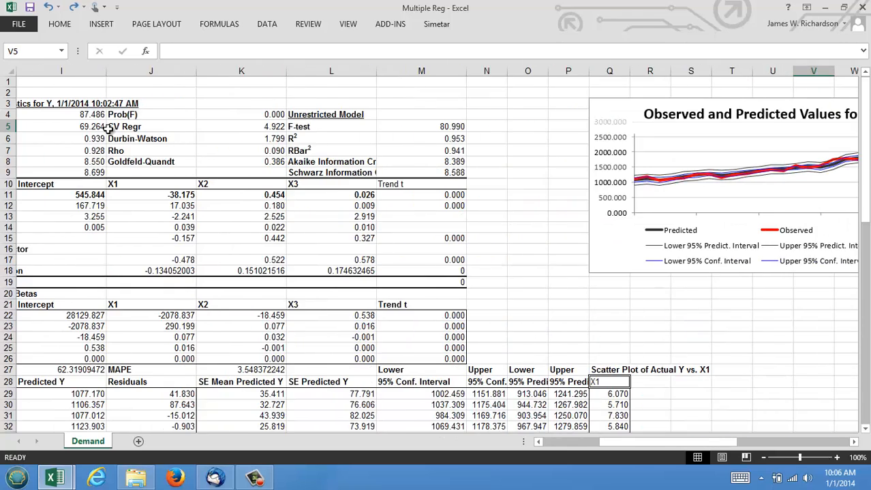
key(Right)
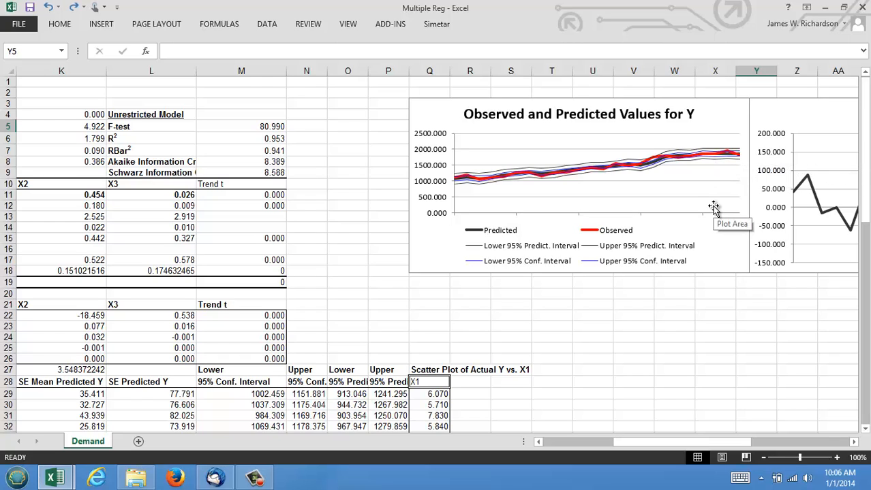
Recalculate the worksheet repeatedly while watching the observed values in the Observed and Predicted Values for Y chart
key(F9)
key(F9)
key(F9)
key(F9)
key(F9)
key(F9)
key(F9)
key(F9)
key(F9)
key(F9)
key(F9)
key(F9)
key(F9)
key(F9)
key(F9)
key(F9)
key(F9)
key(F9)
key(F9)
Return from the chart to the OLS regression results beside the X3 and Trend t data
key(Left)
key(Left)
key(Left)
key(Left)
key(Left)
key(Left)
key(Left)
key(Left)
key(Left)
key(Left)
key(Left)
key(Left)
key(Left)
key(Left)
key(Left)
key(Left)
key(Left)
key(Left)
key(Left)
key(Left)
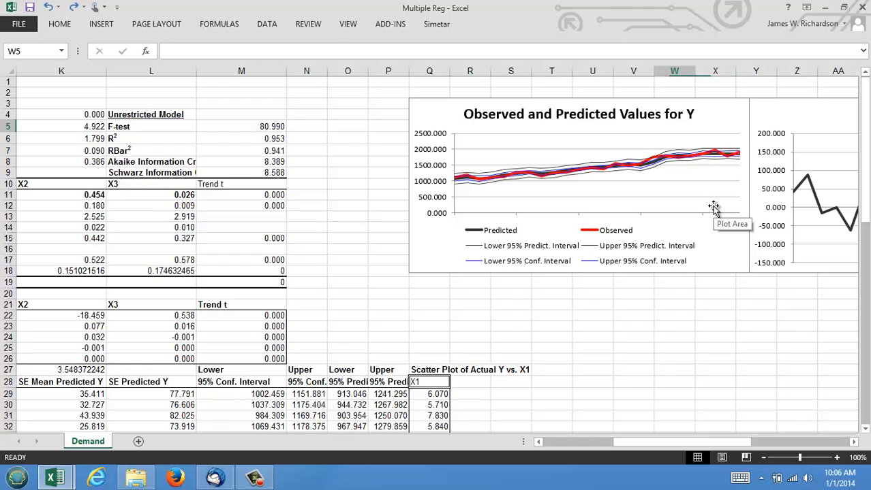
key(Right)
key(Right)
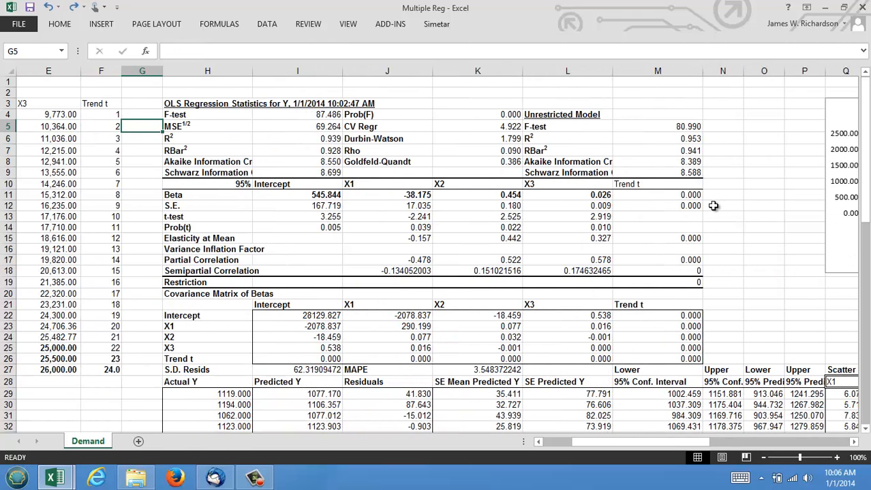
Examine the regression output down to the actual and predicted Y values for the forecast periods in rows 50 to 52
key(Down)
key(Down)
key(Down)
key(Down)
key(Down)
key(Down)
key(Down)
key(Down)
key(Down)
key(Down)
key(Down)
key(Down)
key(Down)
key(Down)
key(Down)
key(Down)
key(Down)
key(Down)
key(Down)
key(Down)
key(Down)
key(Down)
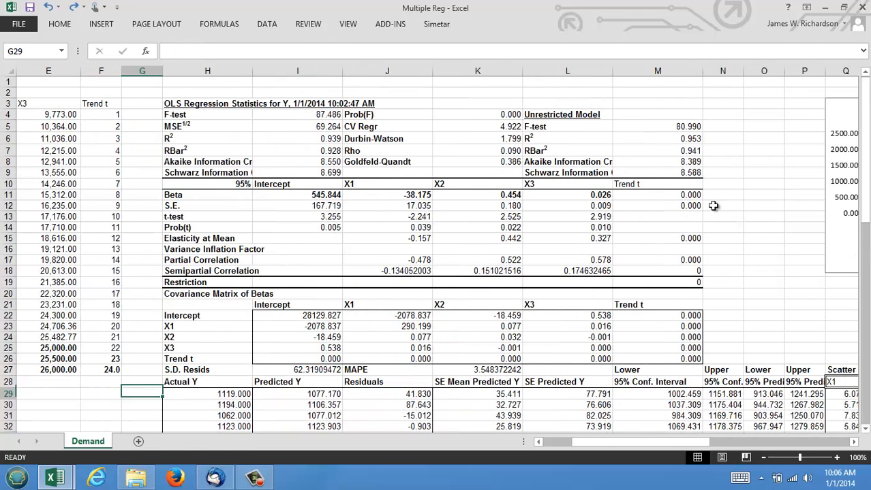
key(Down)
key(Down)
key(Down)
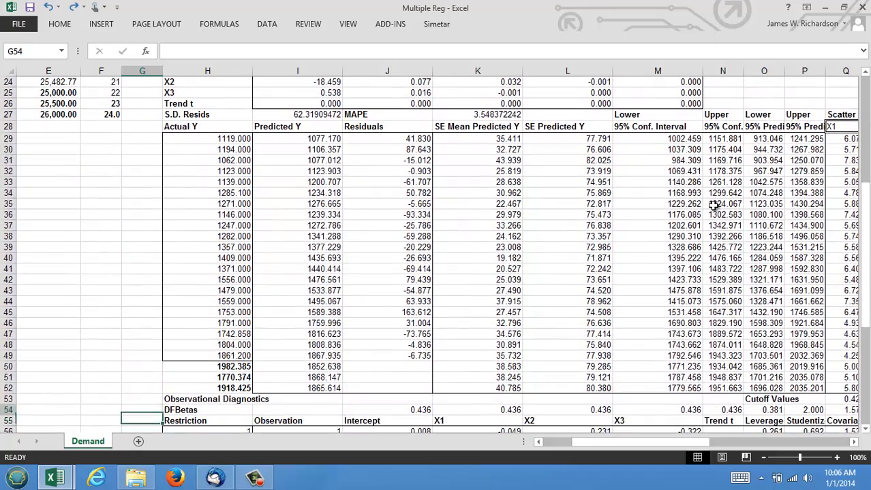
key(Up)
key(Up)
key(Up)
key(Up)
key(Up)
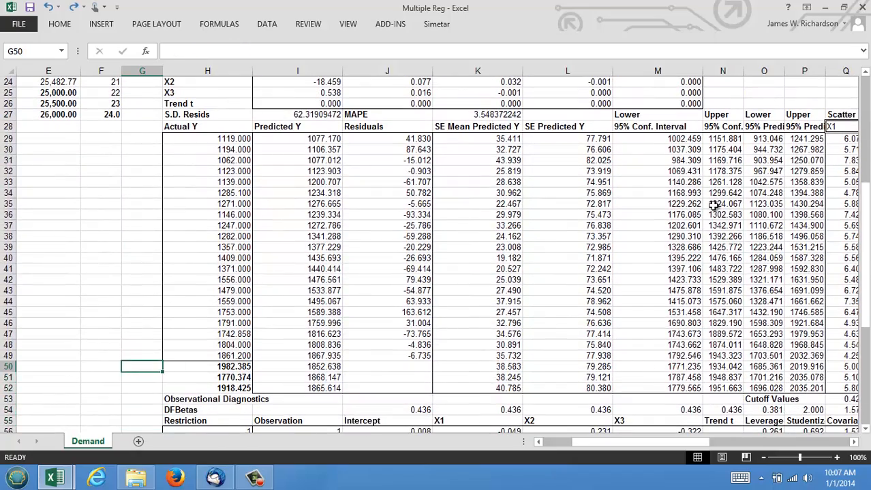
key(Right)
key(Right)
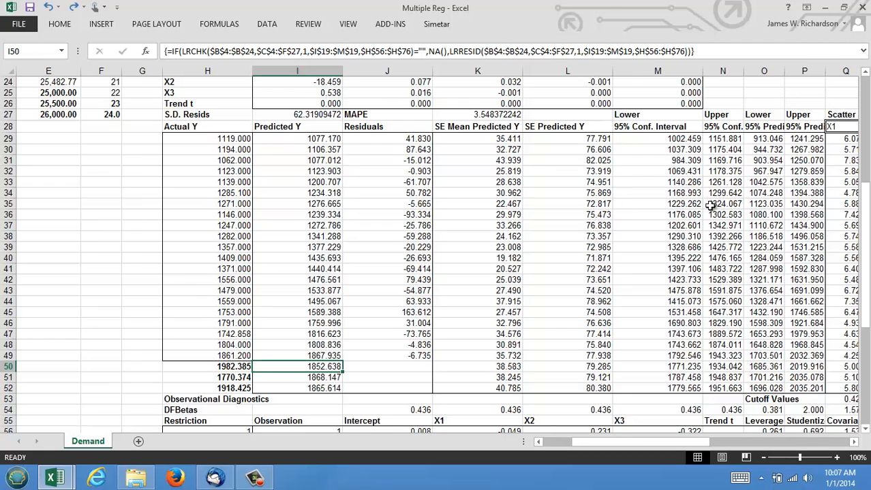
Check the X3 forecast inputs in E25 through E27 and inspect the predicted Y formula in I50
click(34, 94)
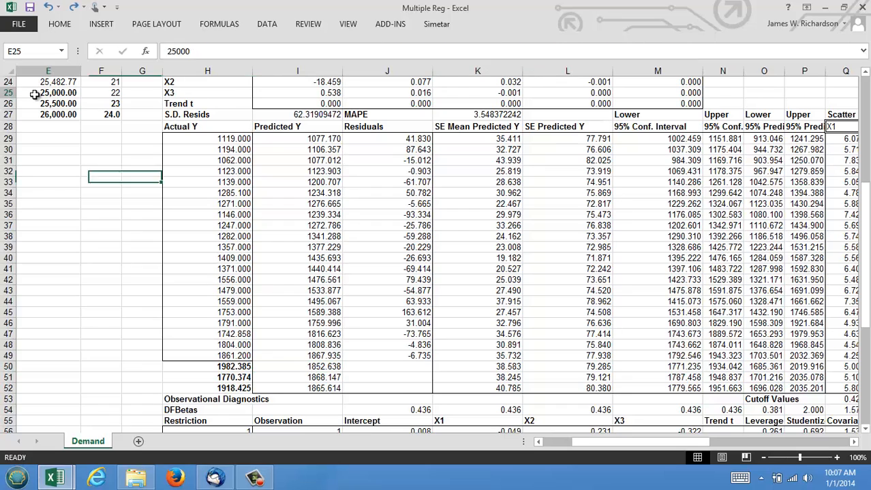
click(54, 106)
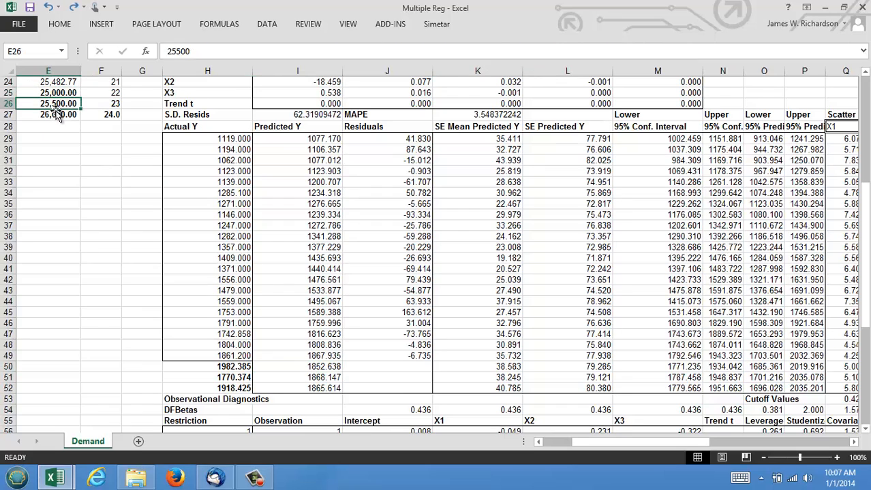
click(58, 115)
click(338, 367)
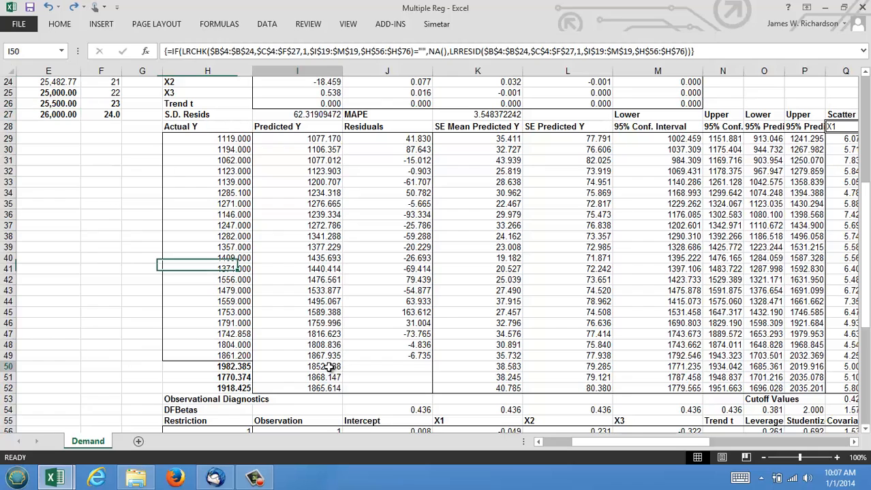
key(F2)
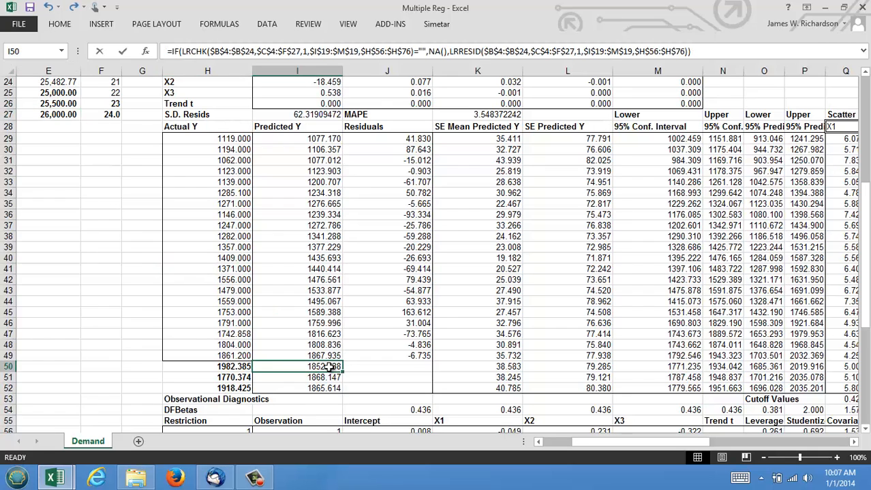
key(Escape)
Inspect which mean and standard error cells the NORM formula in H50 refers to
key(Left)
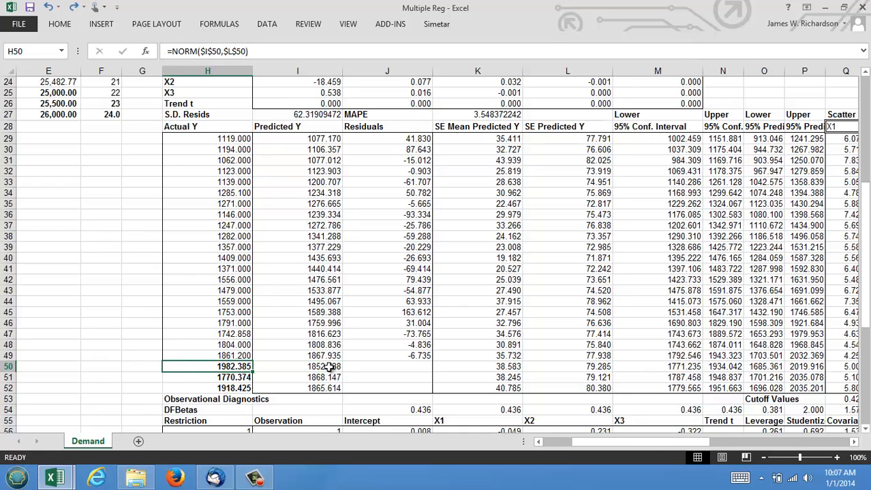
key(F2)
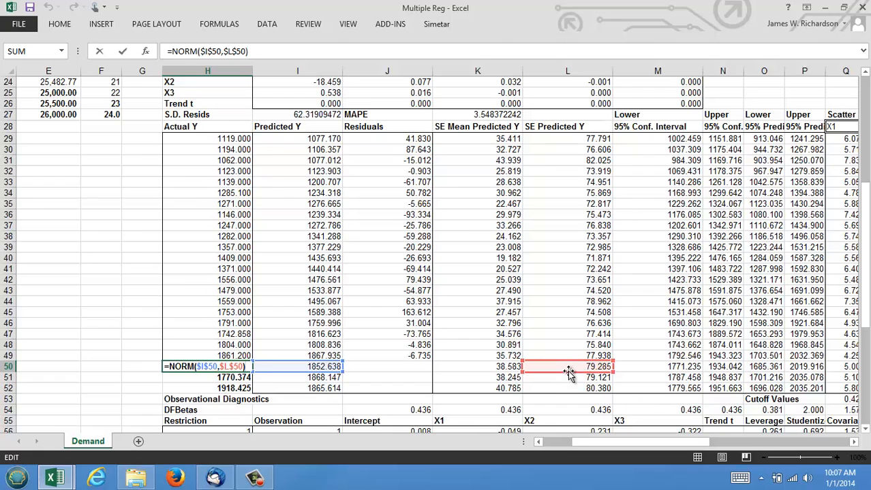
key(ctrl+Return)
Label the three stochastic Y forecasts S1, S2 and S3 in G50 through G52
key(Left)
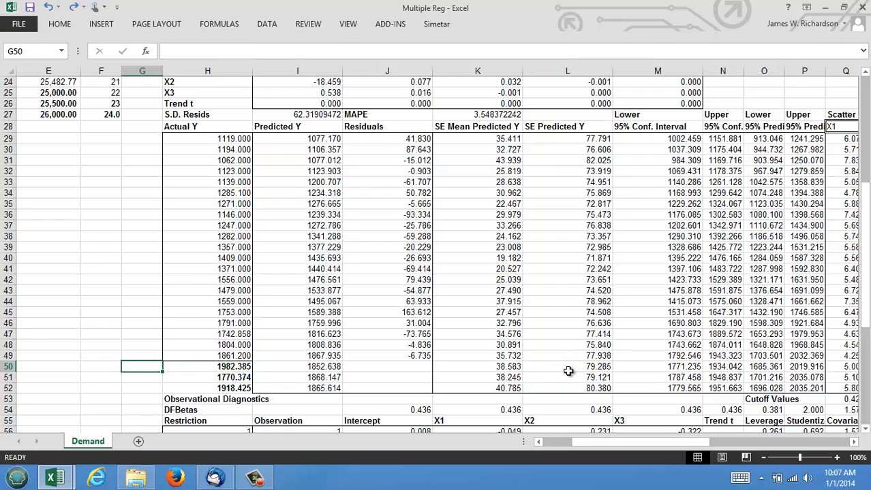
text(S)
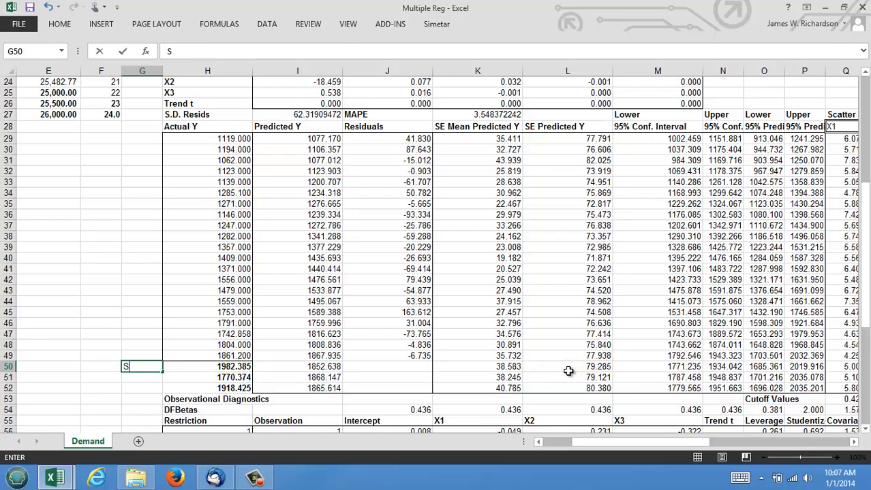
text(1)
key(Return)
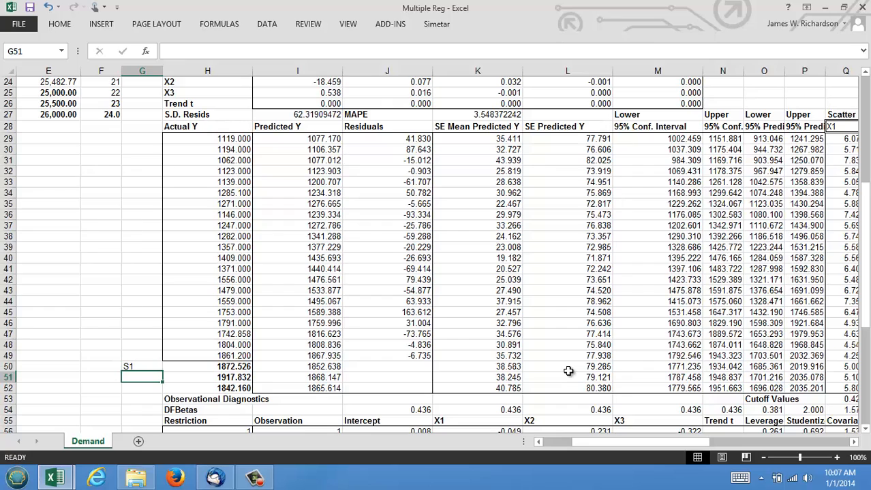
click(130, 366)
drag(162, 372, 162, 392)
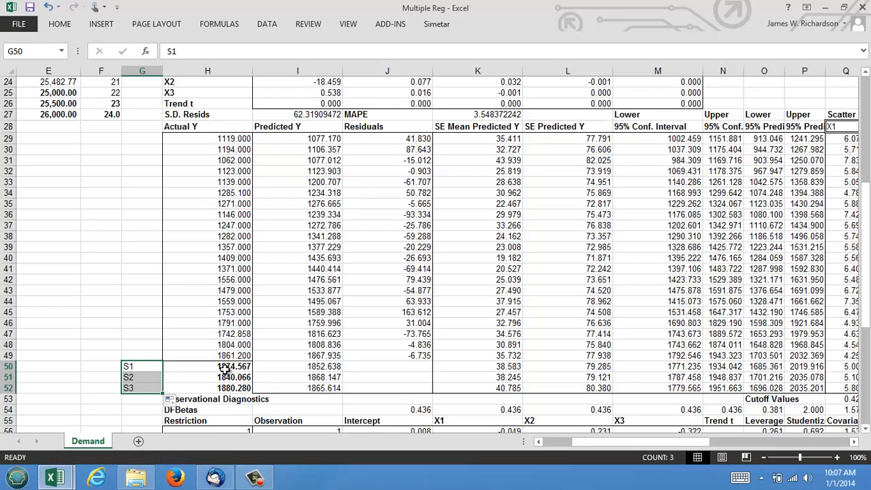
Run a stochastic Simetar simulation of H50:H52 for 500 iterations, taking the output variable names from the cells to the left
drag(223, 368, 222, 385)
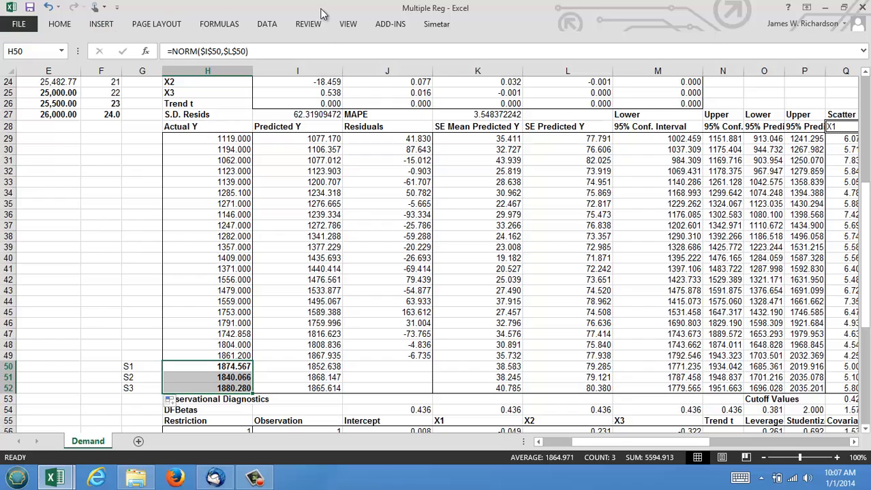
click(433, 25)
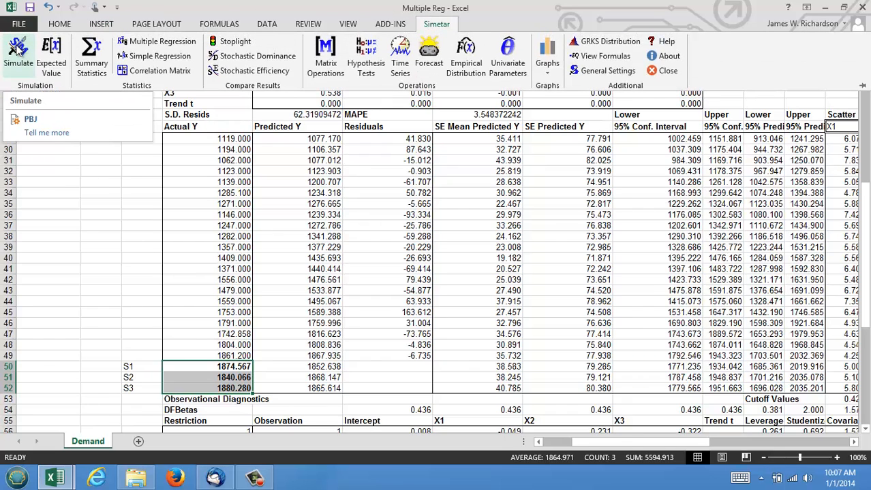
click(19, 50)
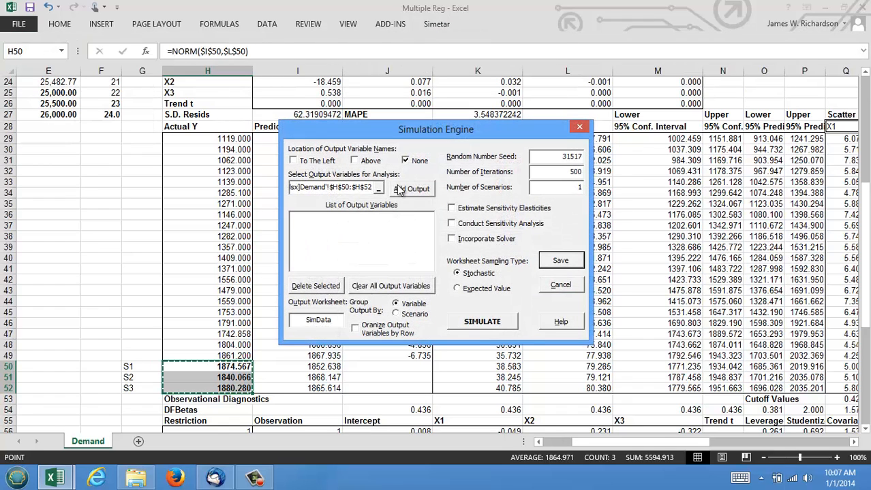
click(294, 161)
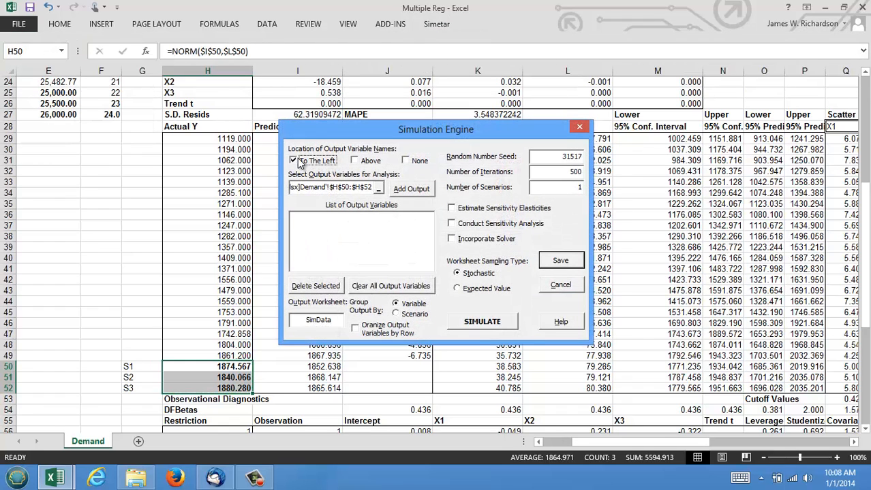
click(402, 190)
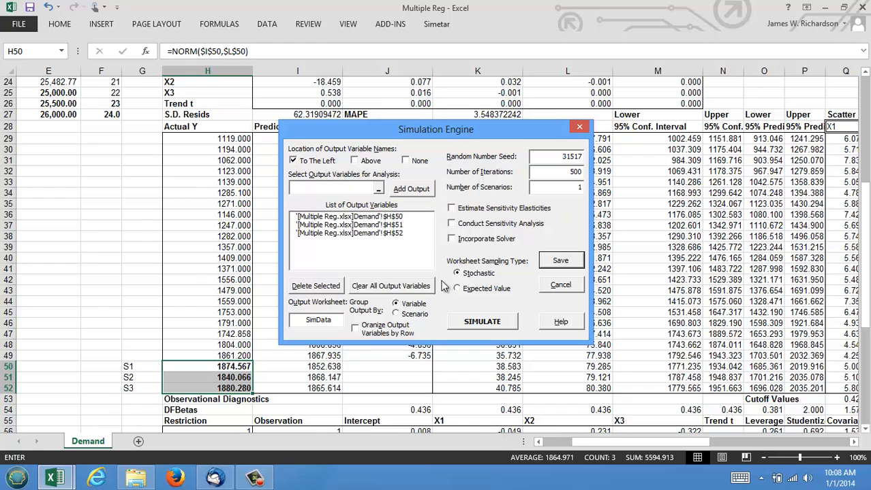
click(480, 323)
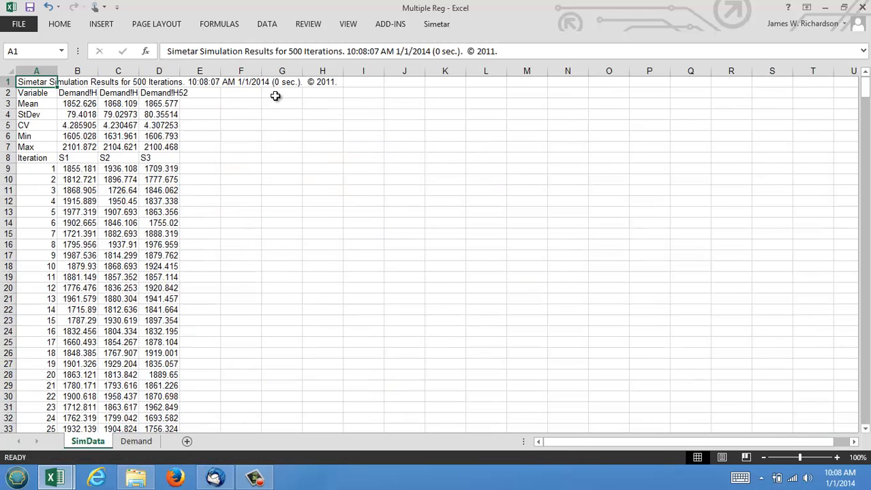
Examine the simulated S1 values from the first iteration to the last and the cumulative probability rows beneath them
click(77, 159)
key(Down)
key(Down)
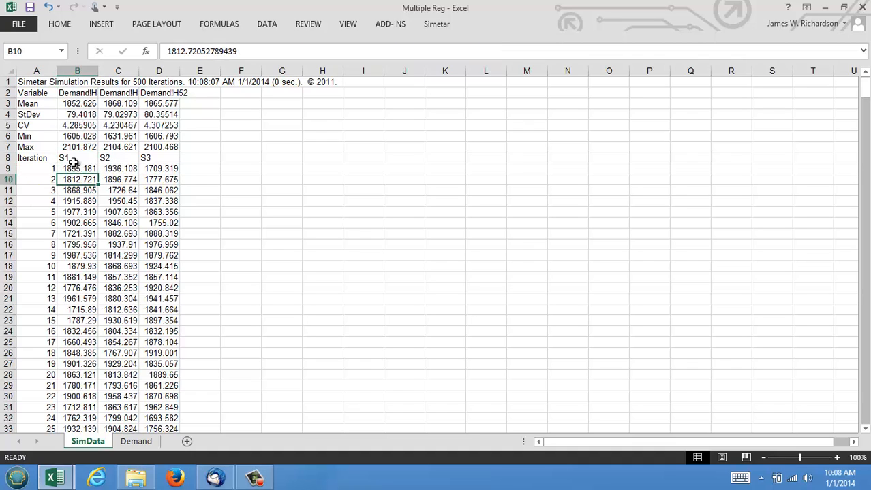
key(End)
key(Down)
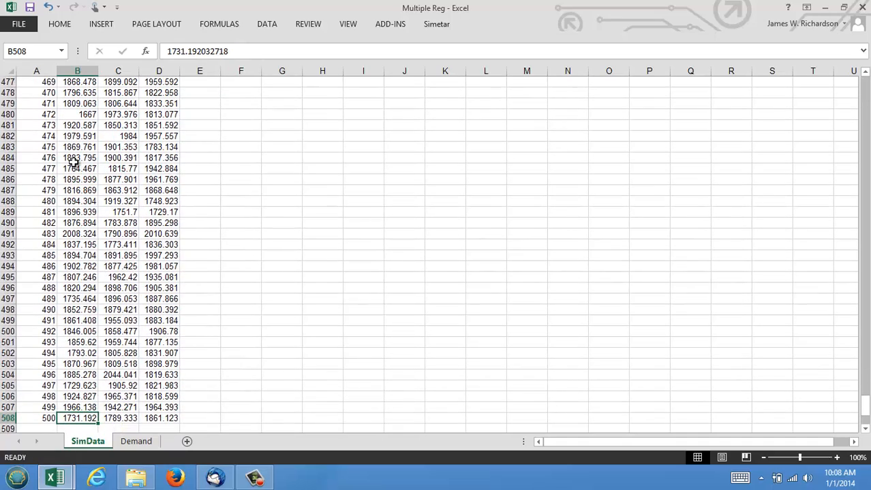
key(Down)
key(Down)
key(Down)
key(Down)
key(Down)
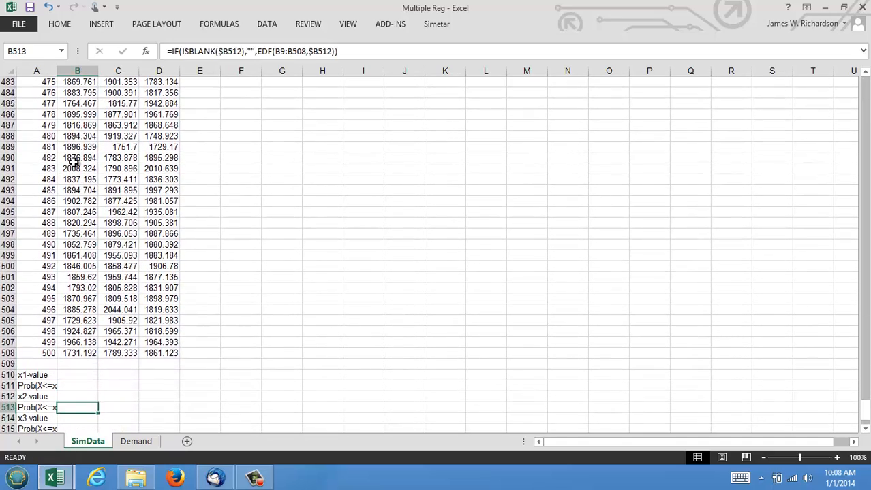
Set the x1-value to 1700 in B510 to calculate its cumulative probability for S1
key(Up)
key(Up)
key(Up)
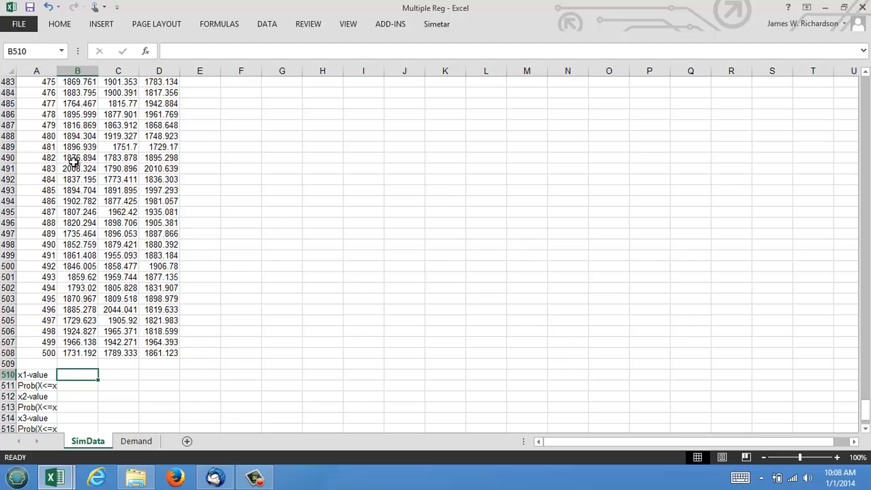
text(1)
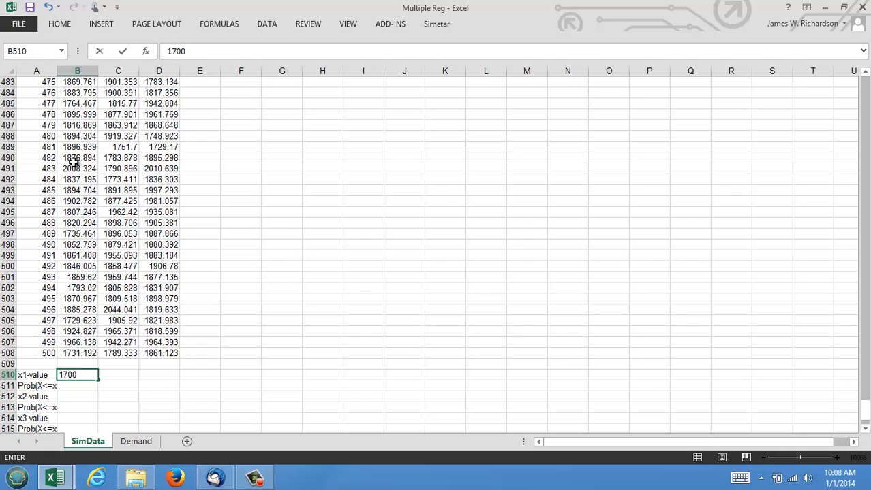
text(700)
key(Return)
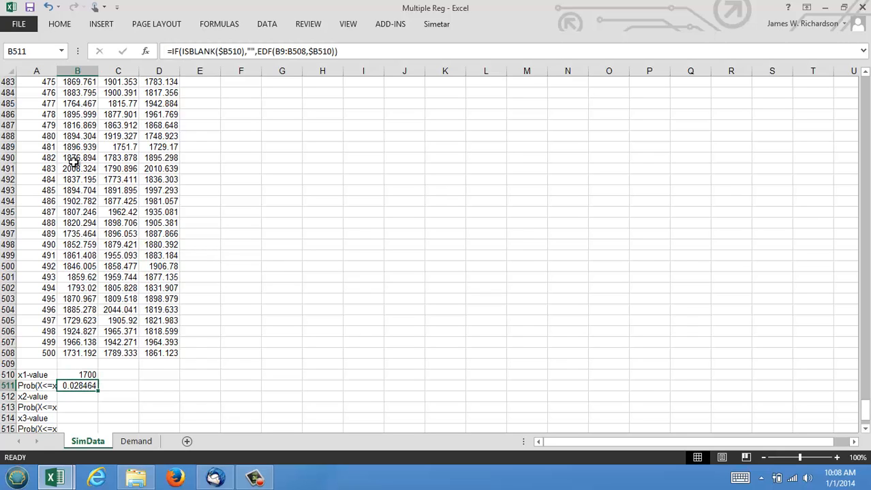
Set the x2-value to 1800 in B512 and the x3-value to 2000 in B514 for the S1 probabilities
key(Down)
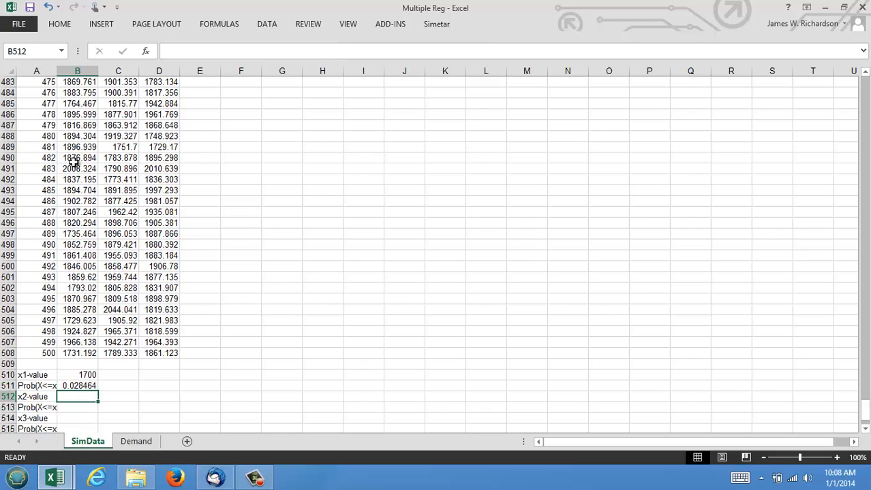
text(1)
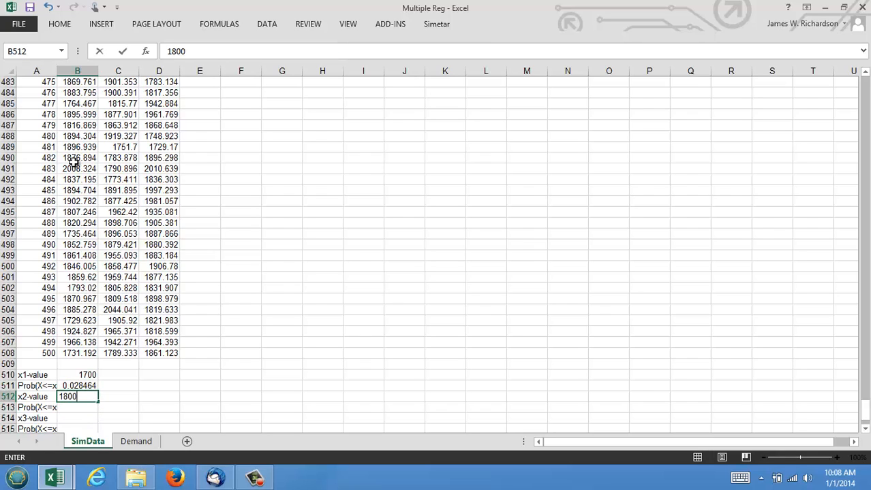
text(800)
key(Return)
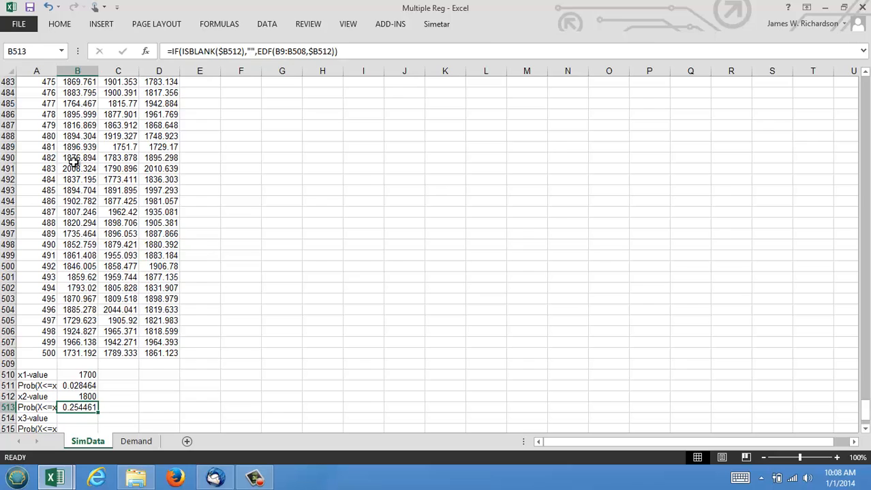
key(Down)
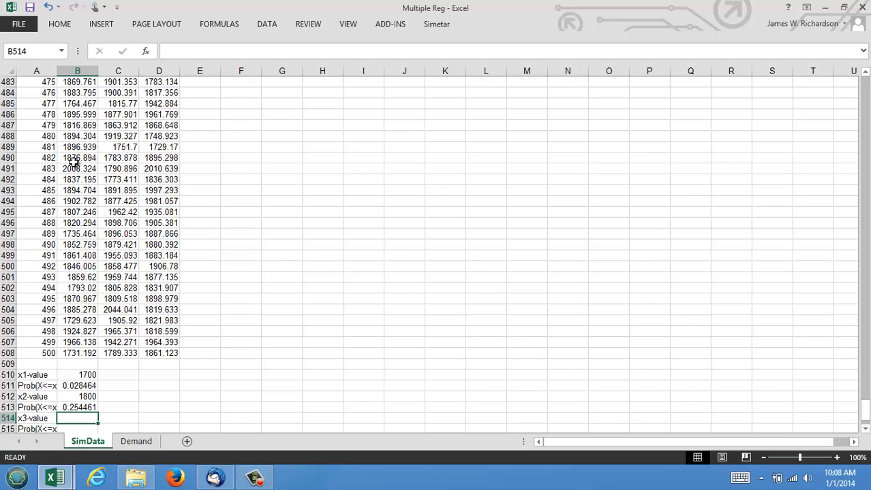
scroll(74, 162, down, 1)
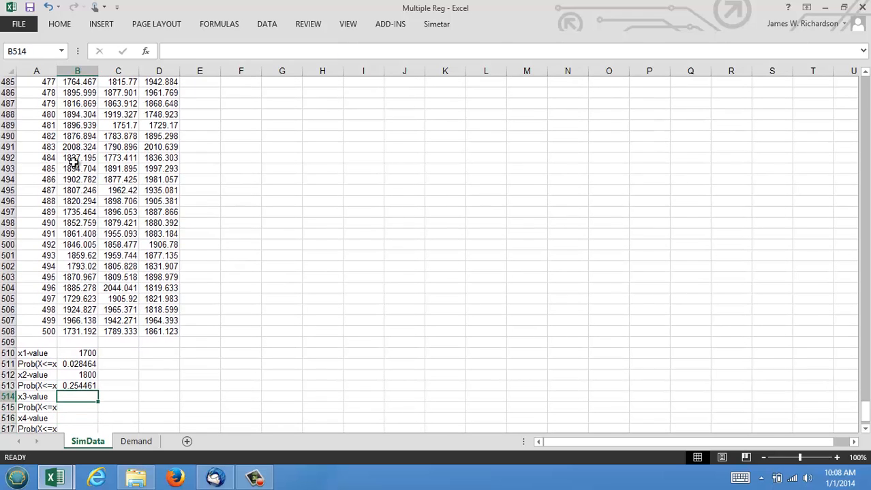
text(2000)
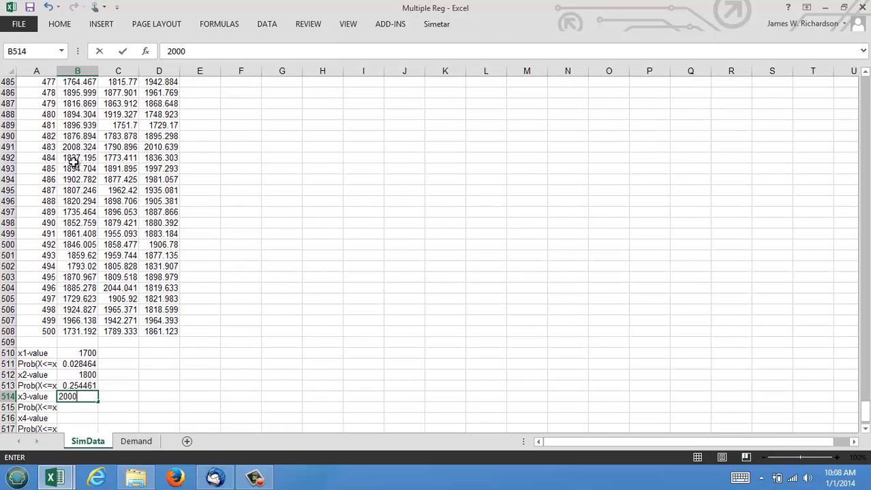
key(Return)
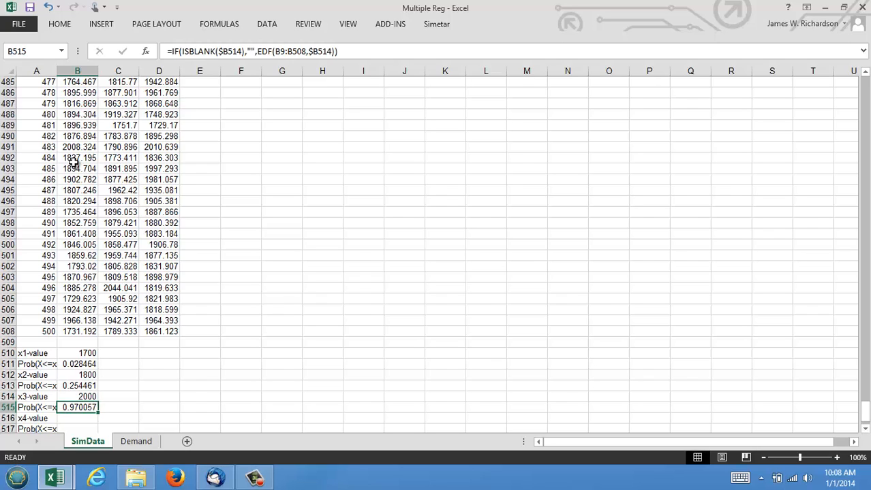
Review the S1 probability results, going back up to the x1-value in B510
key(Up)
key(Up)
key(Up)
key(Up)
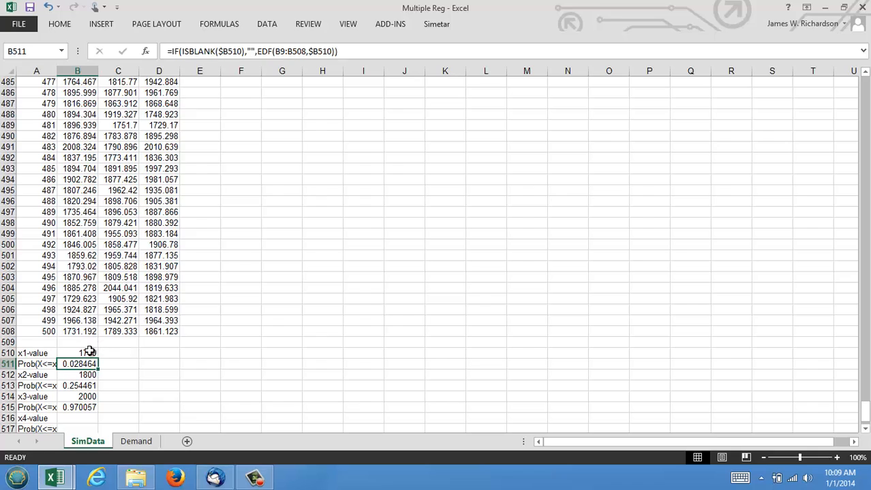
click(89, 354)
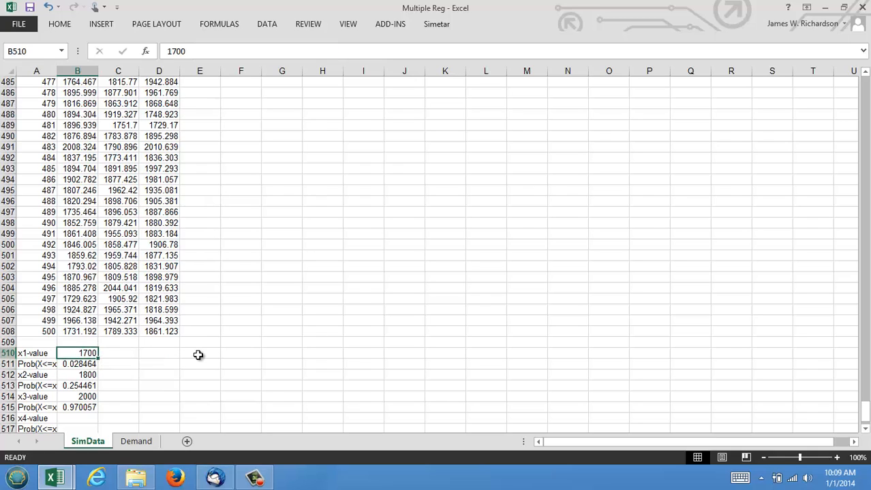
Copy the x1-value 1700 from B510 across to C510:D510 for the S2 and S3 probabilities
drag(99, 353, 179, 356)
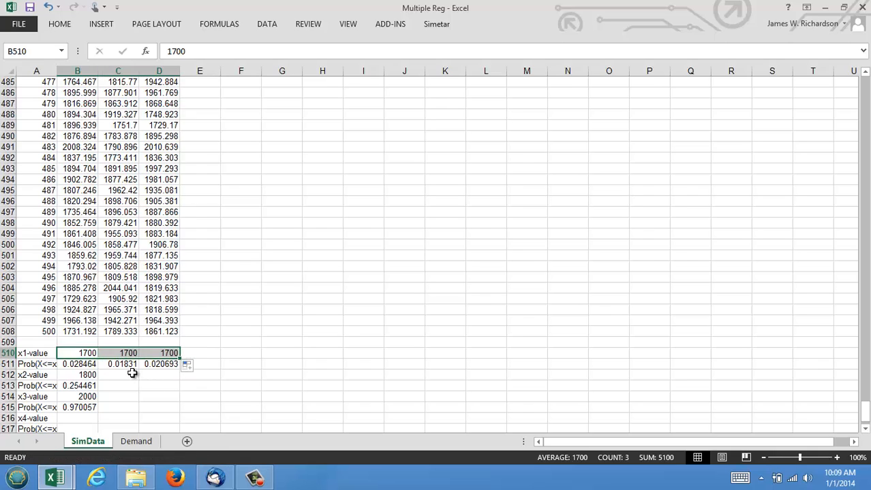
click(241, 335)
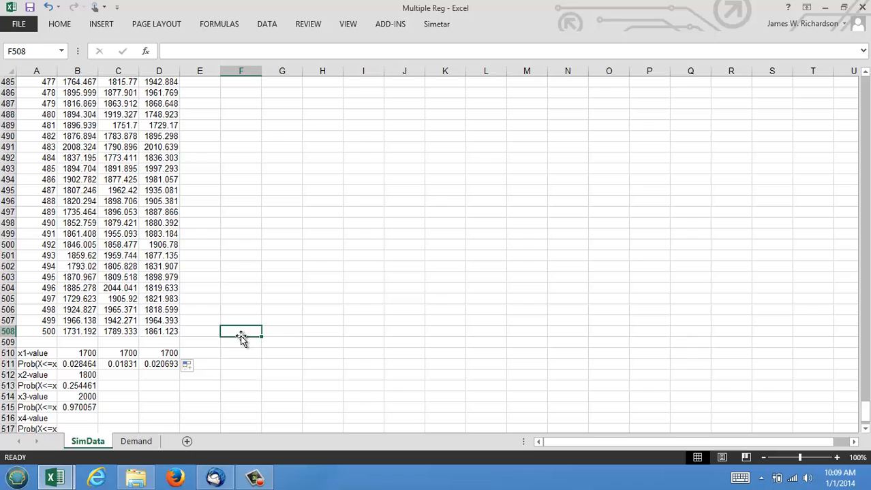
Go back up through the simulated iterations to the summary statistics in the first rows of SimData
key(Up)
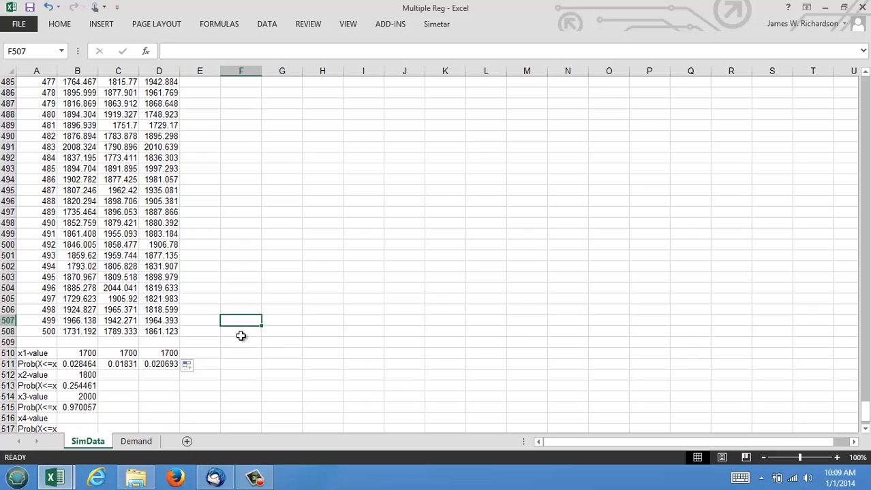
key(Up)
key(Up)
key(Up)
key(Up)
key(Up)
key(Up)
key(Up)
key(Up)
key(Up)
key(Up)
key(Up)
key(Up)
key(Up)
key(Up)
key(Up)
key(Up)
key(Up)
key(Up)
key(Up)
key(Up)
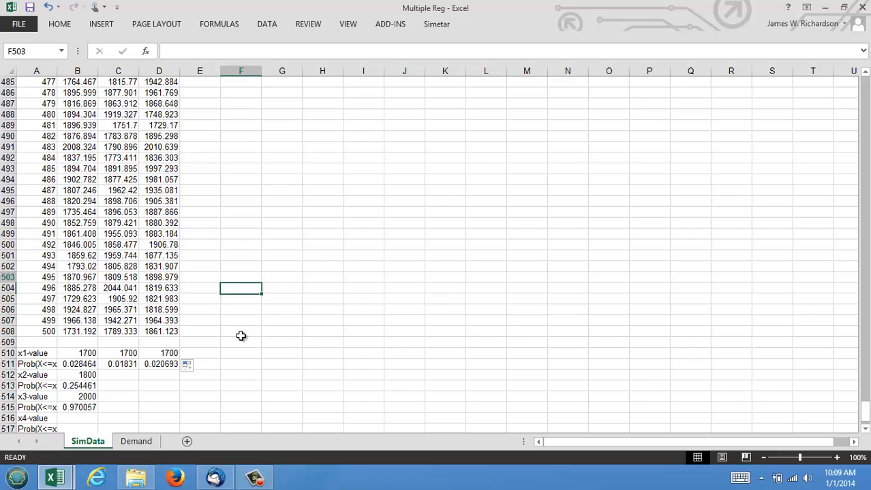
key(Up)
key(Up)
key(Up)
key(Up)
key(Up)
key(Up)
key(Up)
key(Up)
key(Up)
key(Up)
key(Up)
key(Up)
key(Up)
key(Up)
key(Up)
key(Up)
key(Up)
key(Up)
key(Up)
key(Up)
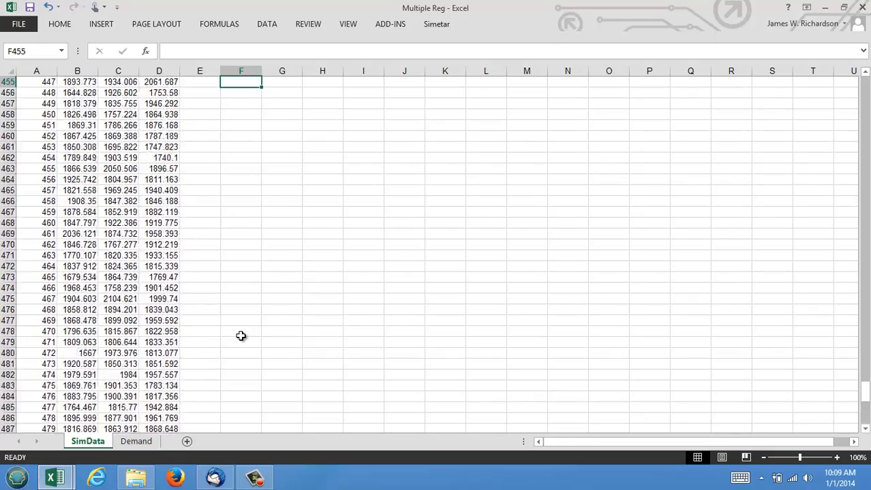
key(Up)
key(Up)
key(Up)
key(Up)
key(Up)
key(Up)
key(Up)
key(Up)
key(Up)
key(Up)
key(Up)
key(Up)
key(Up)
key(Up)
key(Up)
key(Up)
key(Up)
key(Up)
key(Up)
key(Up)
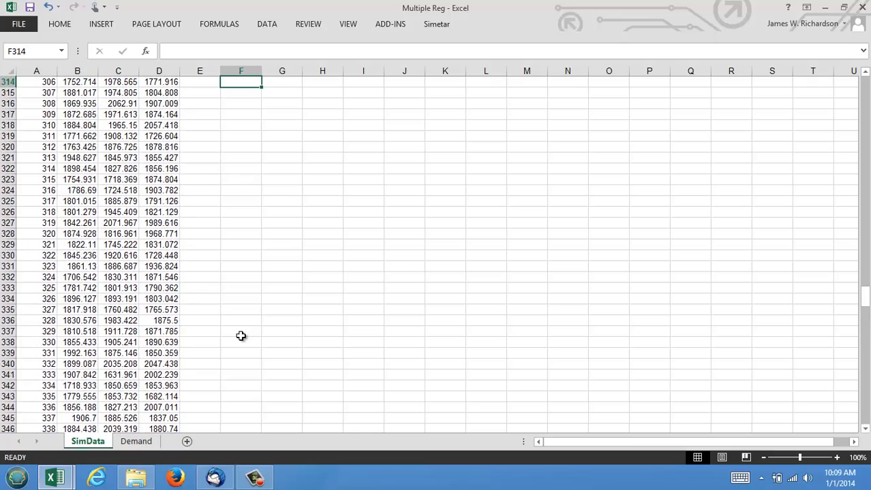
key(Up)
key(Up)
key(Up)
key(Up)
key(Up)
key(Up)
key(Up)
key(Up)
key(Up)
key(Up)
key(Up)
key(Up)
key(Up)
key(Up)
key(Up)
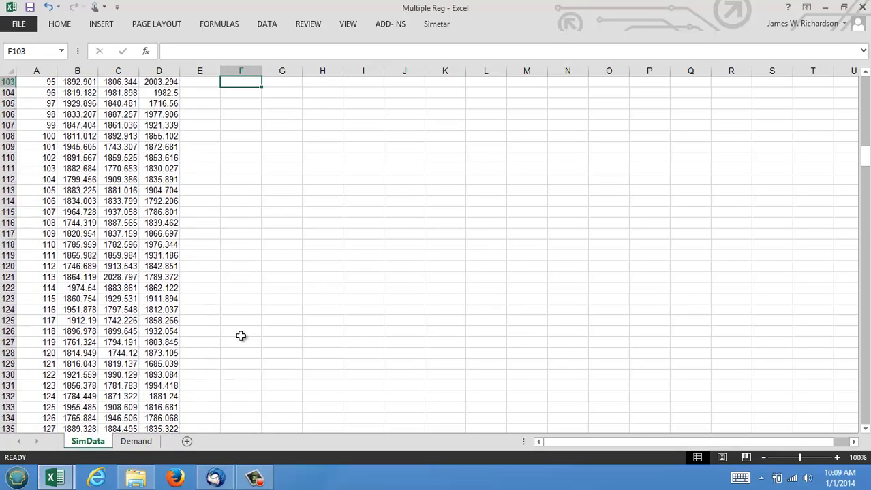
key(Up)
key(Up)
key(Up)
key(Up)
key(Up)
key(Up)
key(Up)
key(Up)
key(Up)
key(Up)
key(Up)
key(Up)
key(Up)
key(Up)
key(Up)
key(Up)
key(Up)
key(Up)
key(Up)
key(Up)
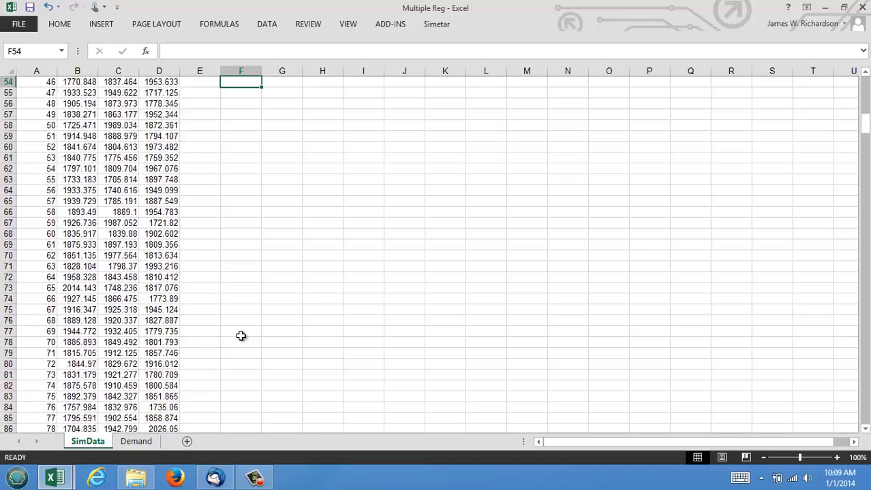
key(Up)
key(Up)
key(Up)
key(Up)
key(Up)
key(Up)
key(Up)
key(Up)
key(Up)
key(Up)
key(Up)
key(Up)
key(Up)
key(Up)
key(Up)
key(Up)
key(Up)
key(Up)
key(Up)
key(Up)
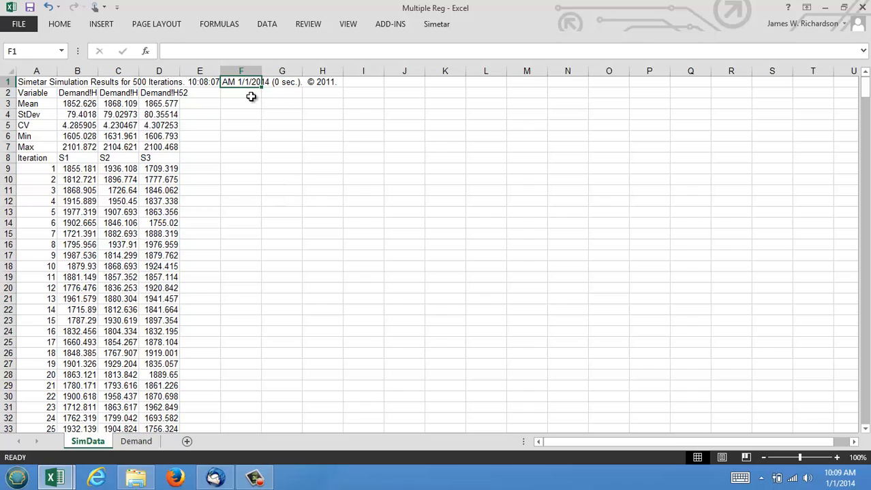
Create a Simetar Probability Density Function graph of S1, S2 and S3 from B8:D508 with labels, output at F2 in the current sheet
click(250, 96)
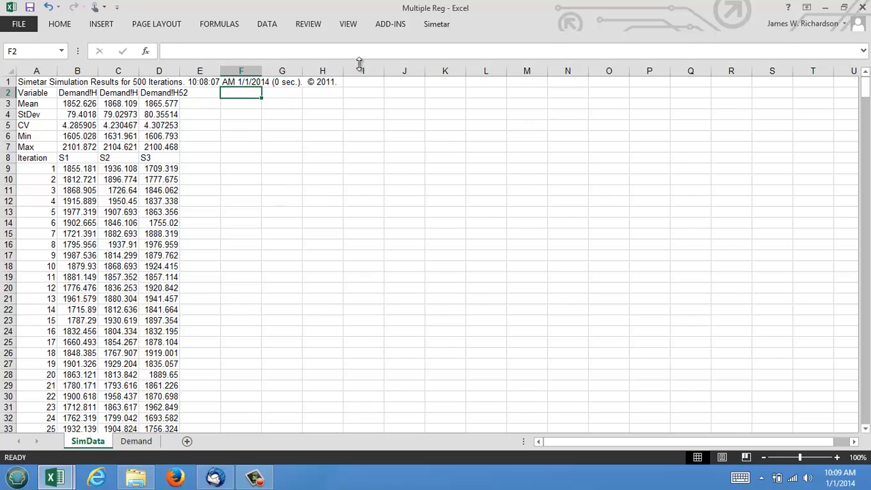
click(440, 27)
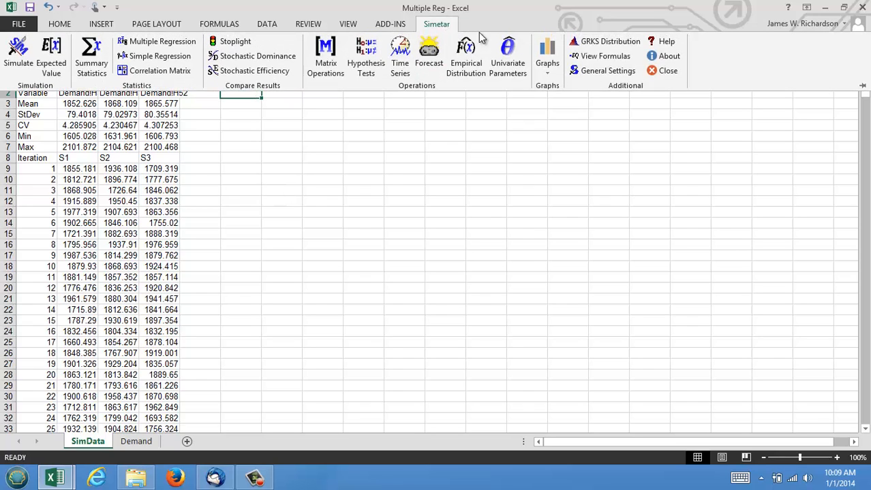
click(544, 55)
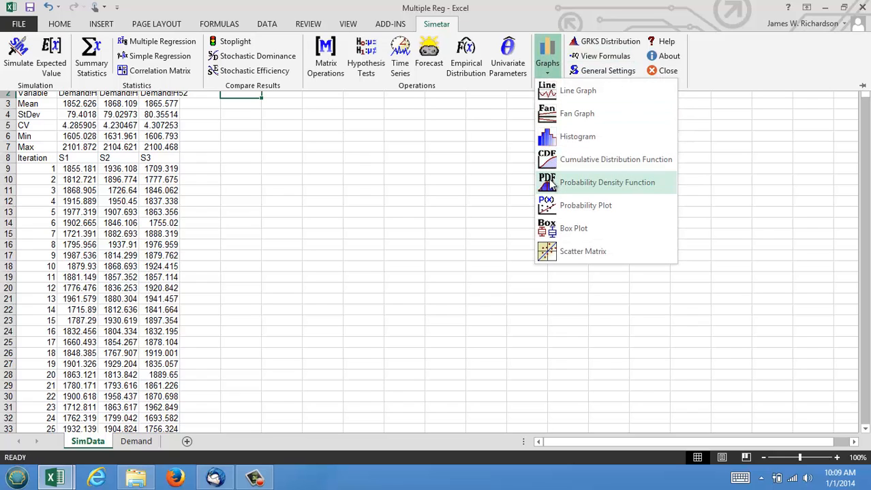
click(550, 189)
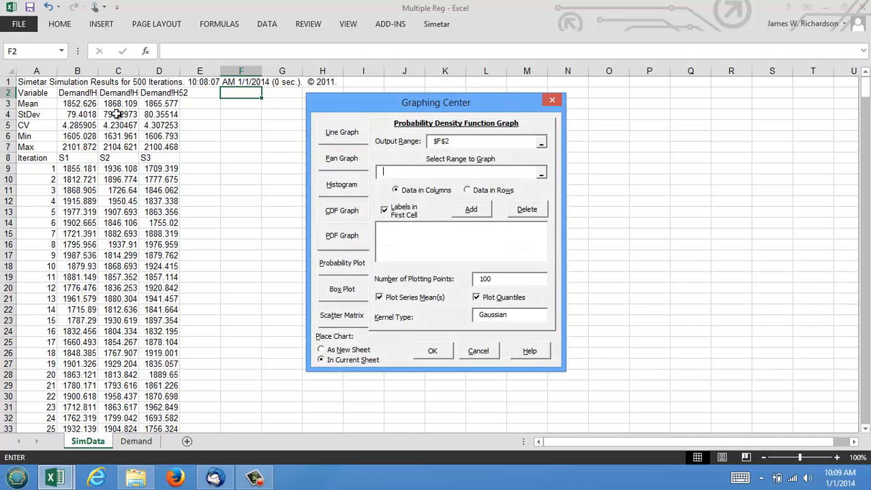
drag(62, 158, 161, 394)
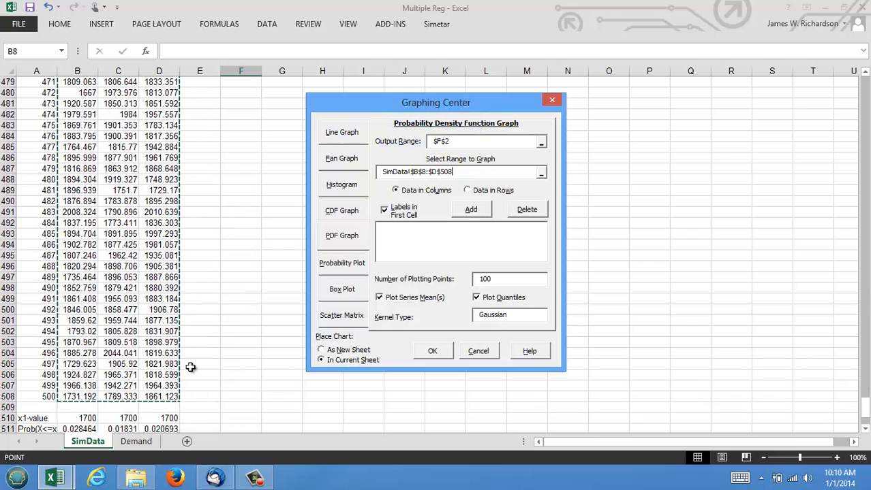
click(473, 211)
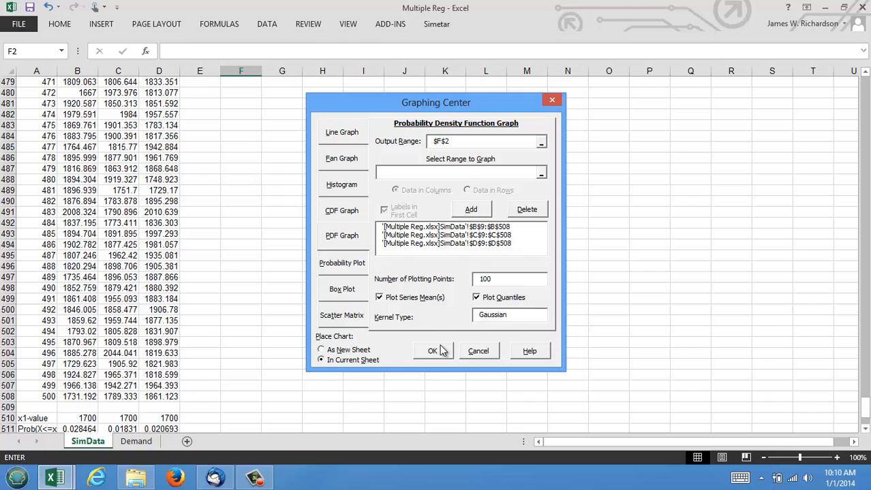
click(433, 353)
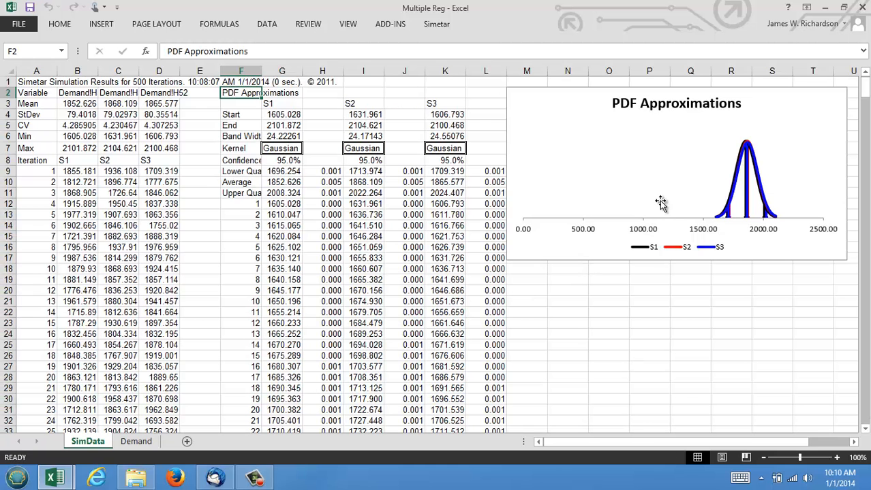
Set the PDF chart's horizontal axis minimum to 1500 and move the chart beside the simulated data, over columns E to M
click(608, 180)
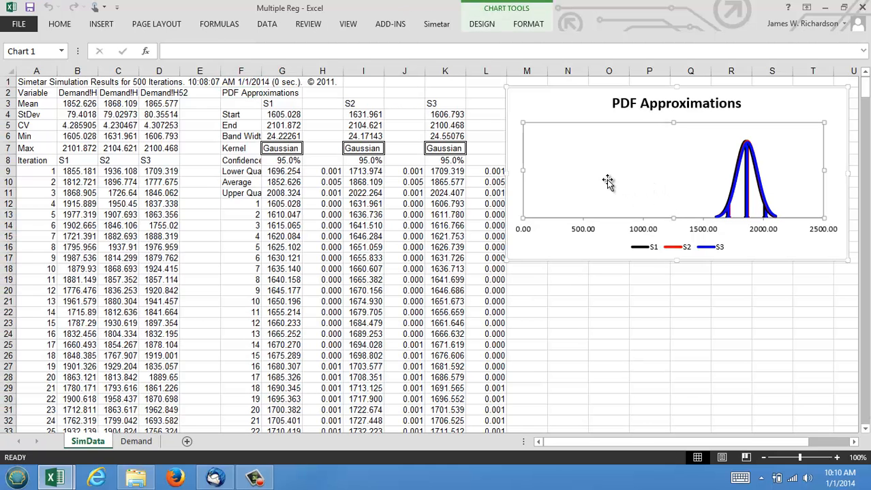
click(584, 235)
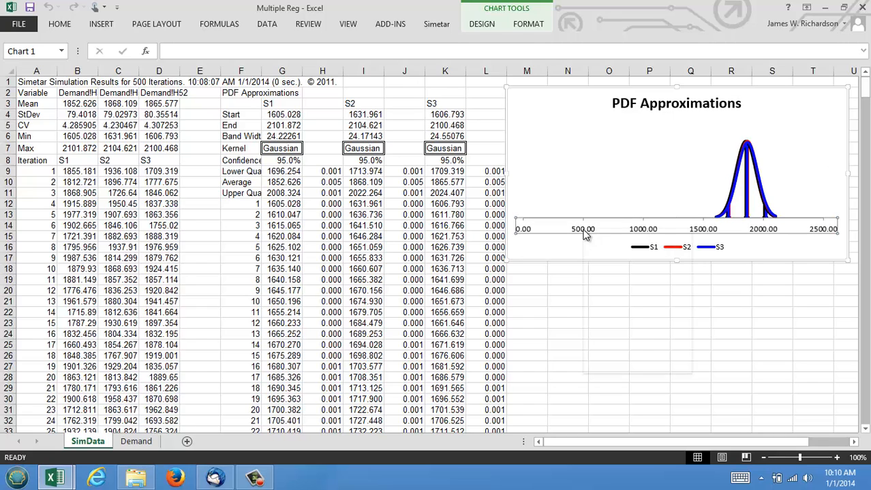
right_click(583, 234)
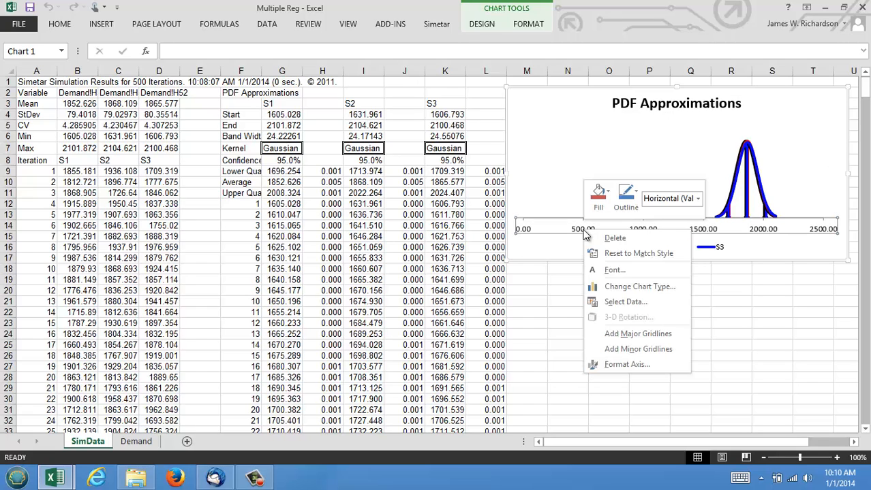
click(604, 368)
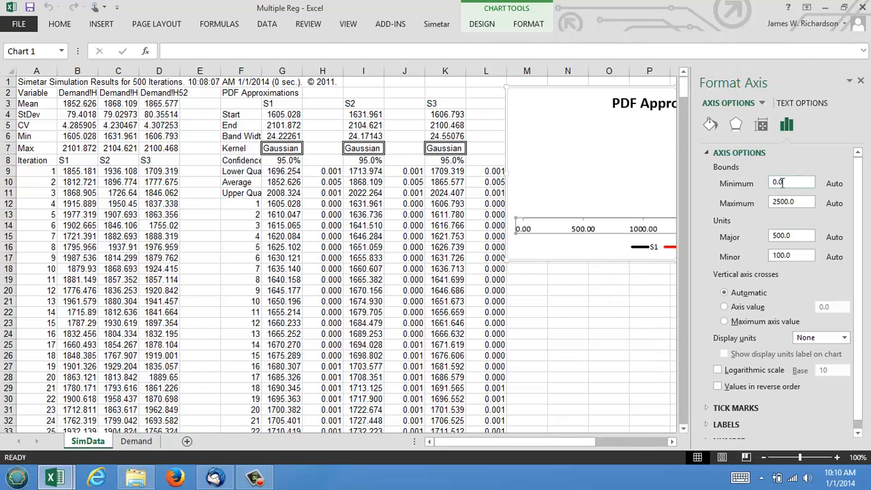
click(781, 182)
key(Return)
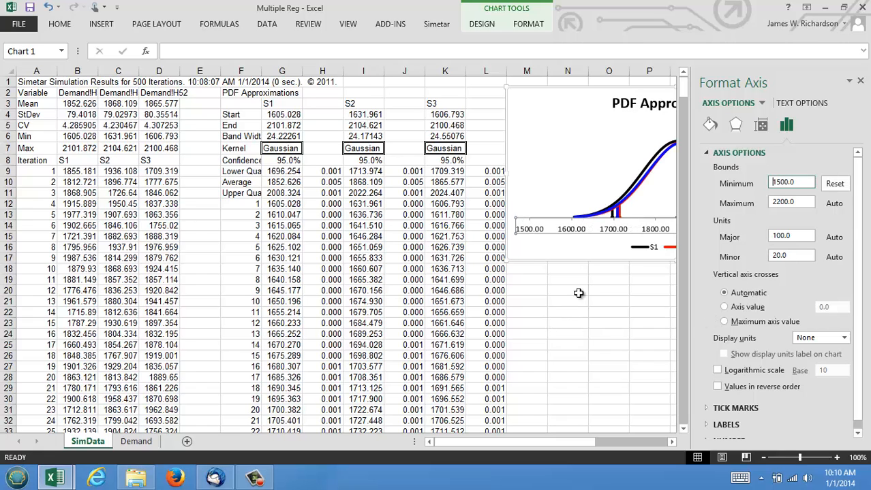
drag(532, 84, 226, 130)
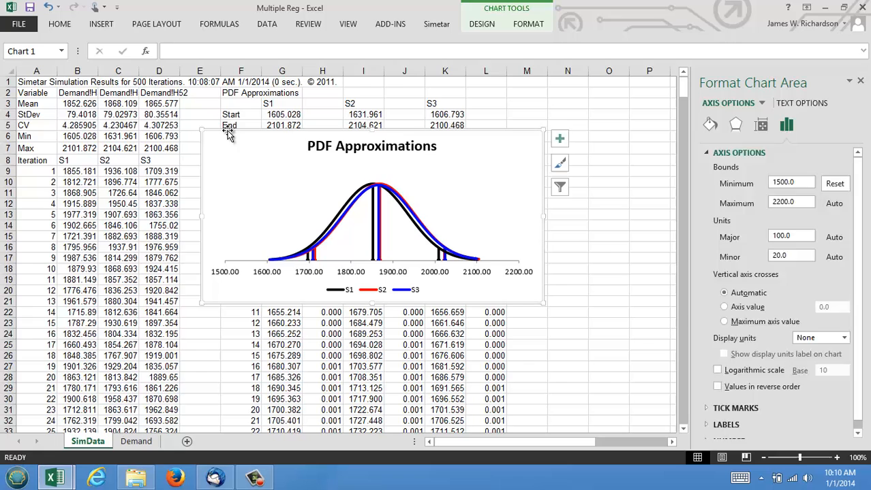
click(860, 82)
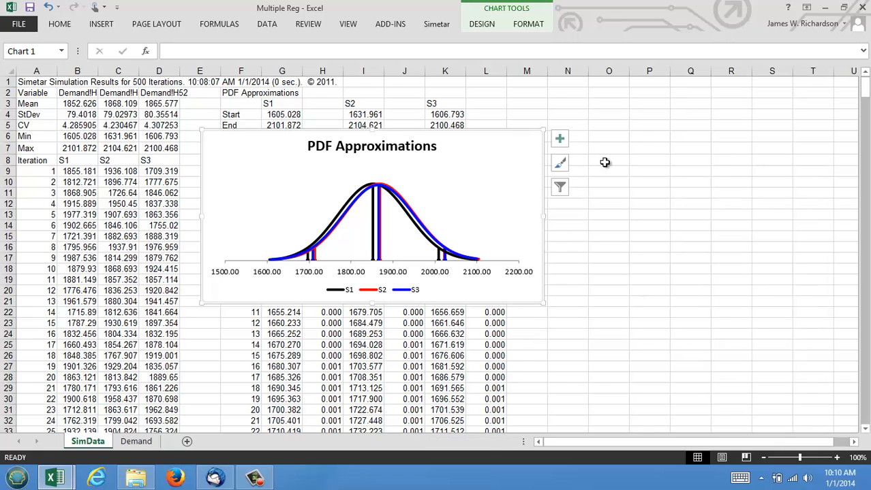
Create a Simetar Cumulative Distribution Function graph of S1, S2 and S3 from B8:D508 with labels, output at O3 in the current sheet
click(613, 103)
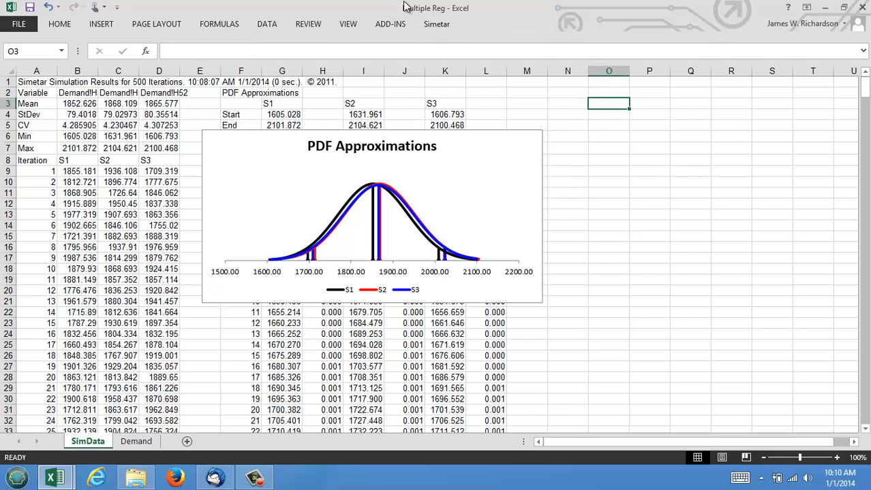
click(433, 24)
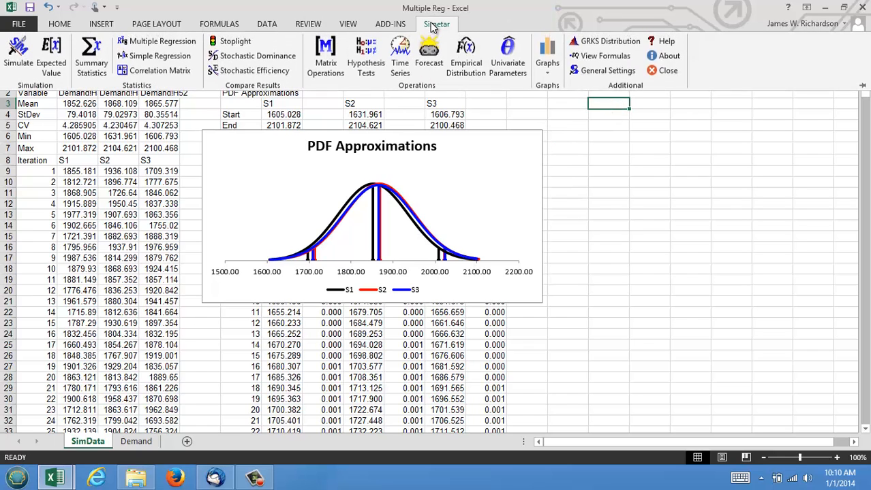
click(547, 61)
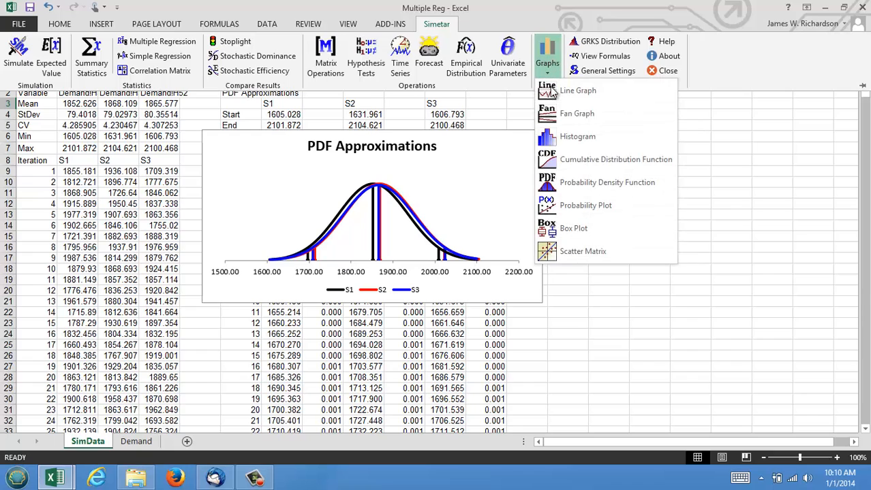
click(554, 165)
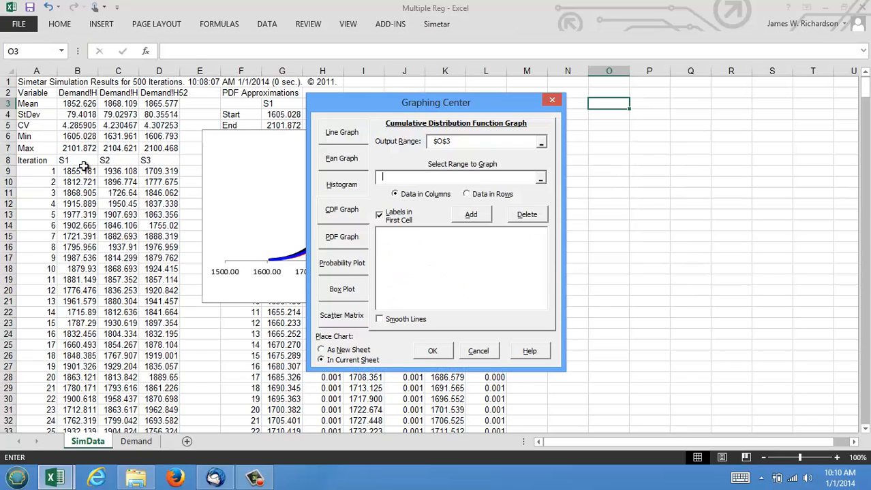
drag(75, 162, 156, 408)
click(470, 216)
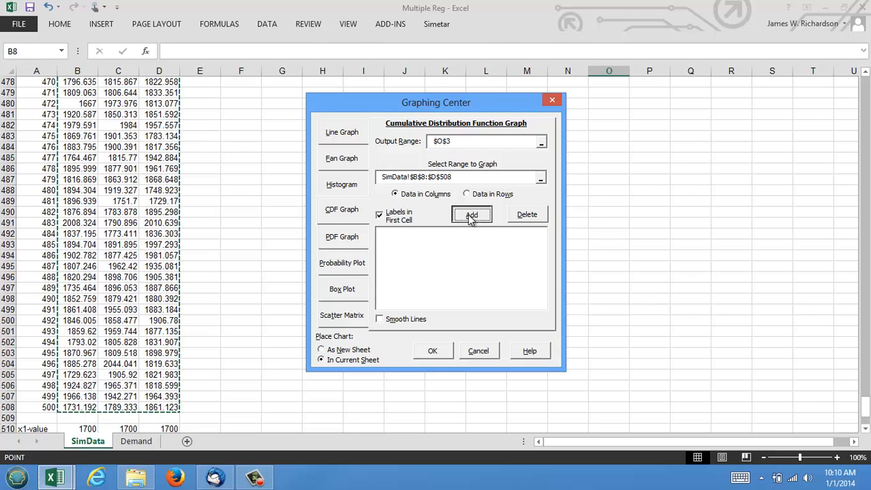
click(432, 350)
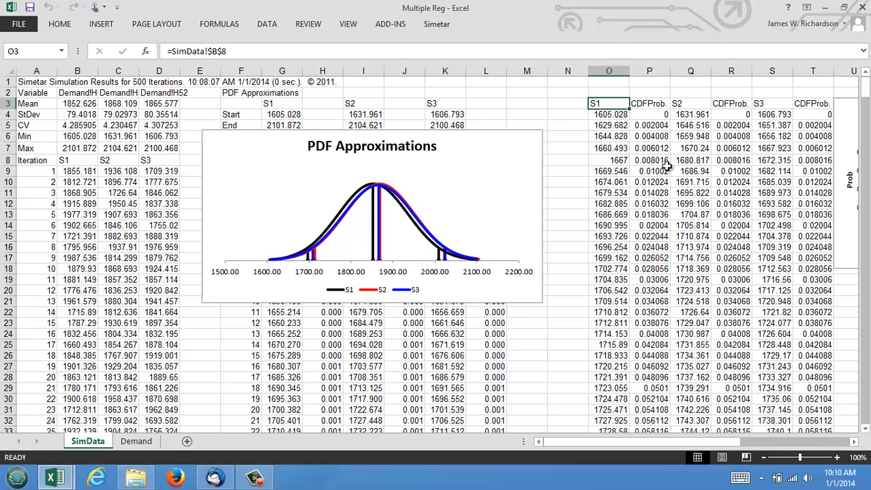
Set the CDF chart's horizontal axis minimum to 1500 and close the axis formatting settings
click(667, 169)
key(Right)
key(Right)
key(Right)
key(Right)
key(Right)
key(Right)
key(Right)
key(Right)
key(Right)
key(Right)
key(Right)
key(Right)
key(Right)
key(Right)
key(Right)
key(Right)
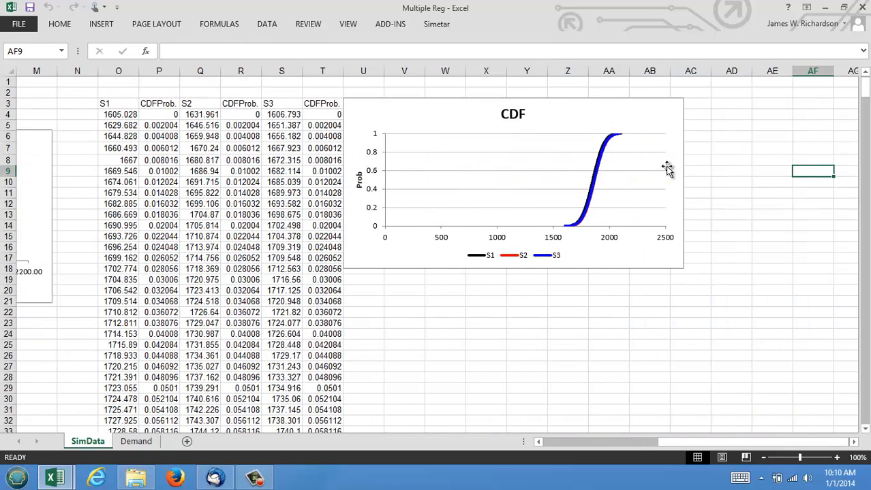
click(496, 111)
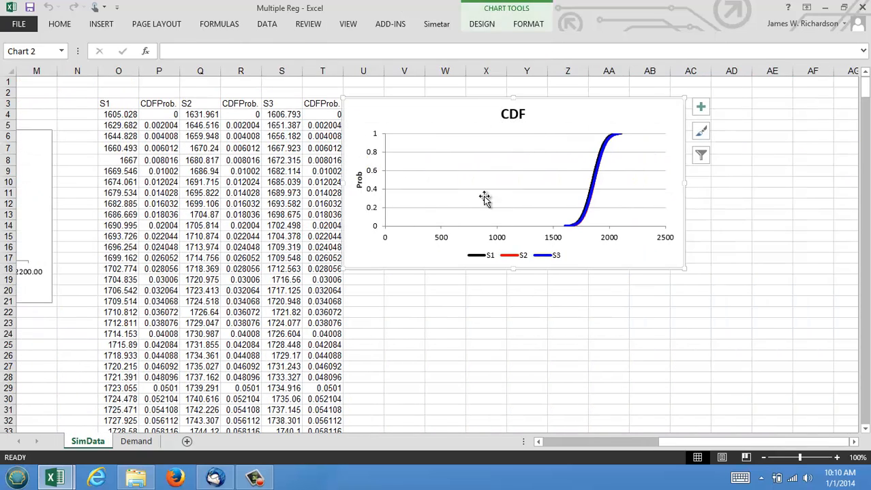
click(550, 244)
right_click(550, 244)
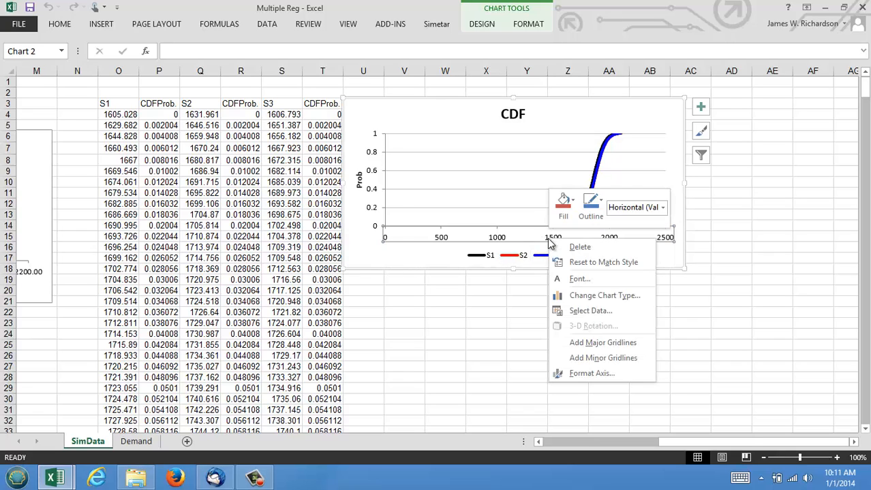
click(592, 374)
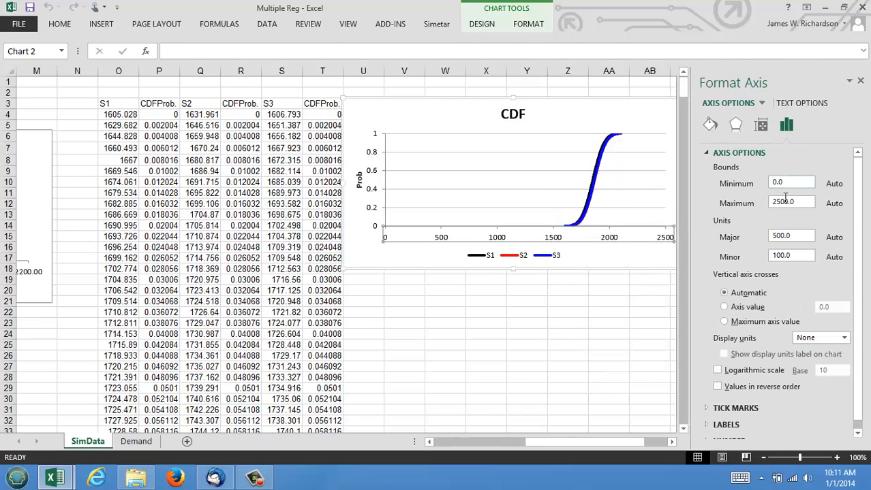
click(786, 183)
click(463, 118)
click(564, 333)
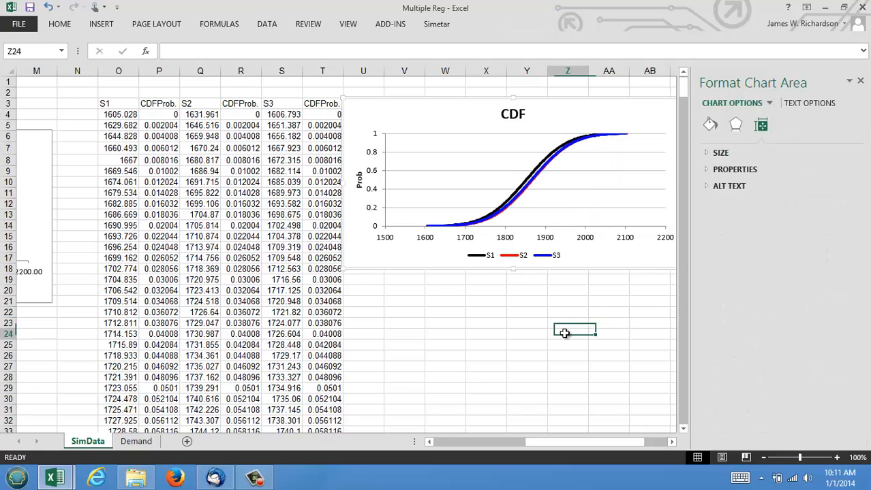
click(862, 83)
click(522, 292)
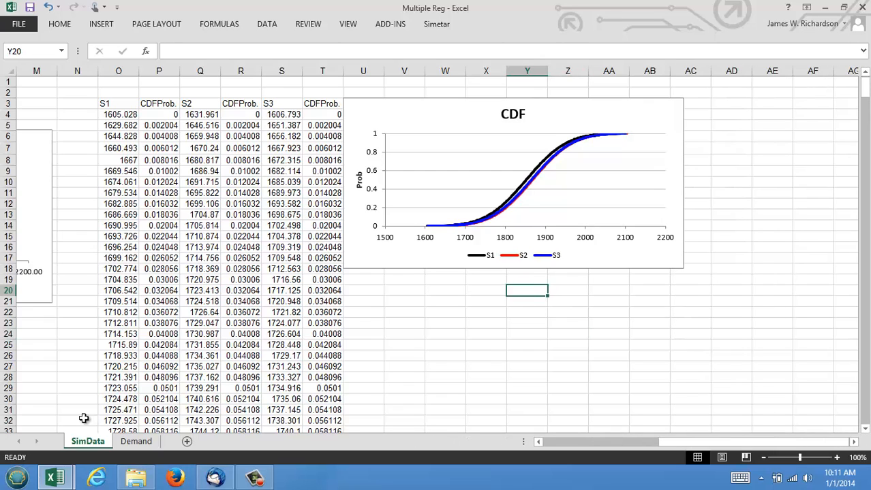
On the Demand sheet, set the T+3 forecast input in cell D27 to 2000
click(131, 443)
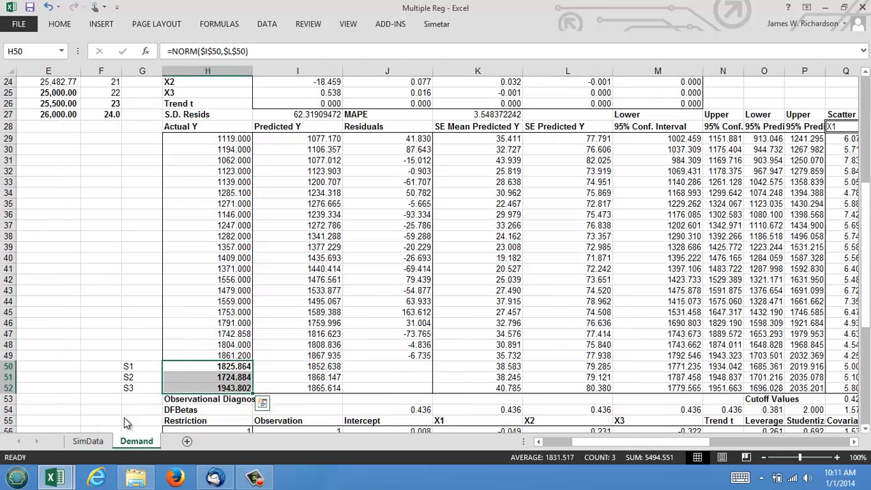
click(94, 181)
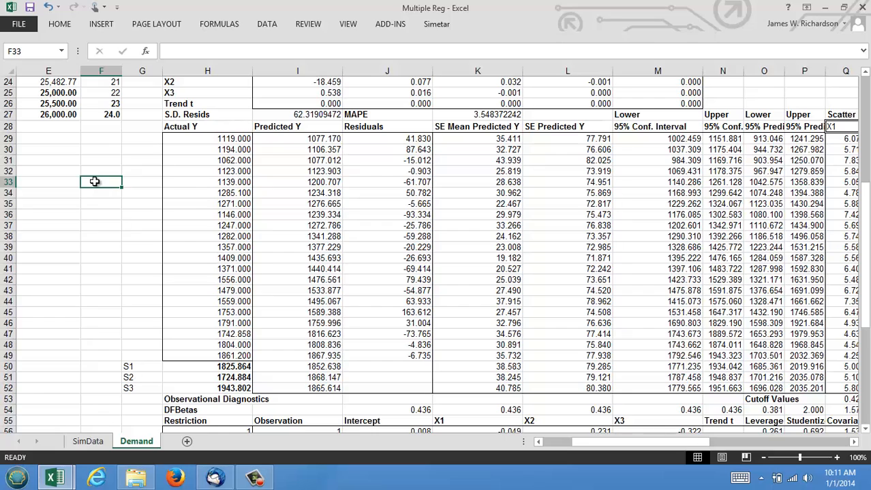
key(Left)
key(Left)
key(Left)
key(Left)
key(Left)
key(Up)
key(Up)
key(Up)
key(Up)
key(Up)
key(Up)
key(Up)
key(Up)
key(Up)
key(Up)
key(Up)
key(Up)
key(Up)
key(Up)
key(Up)
key(Up)
key(Up)
key(Up)
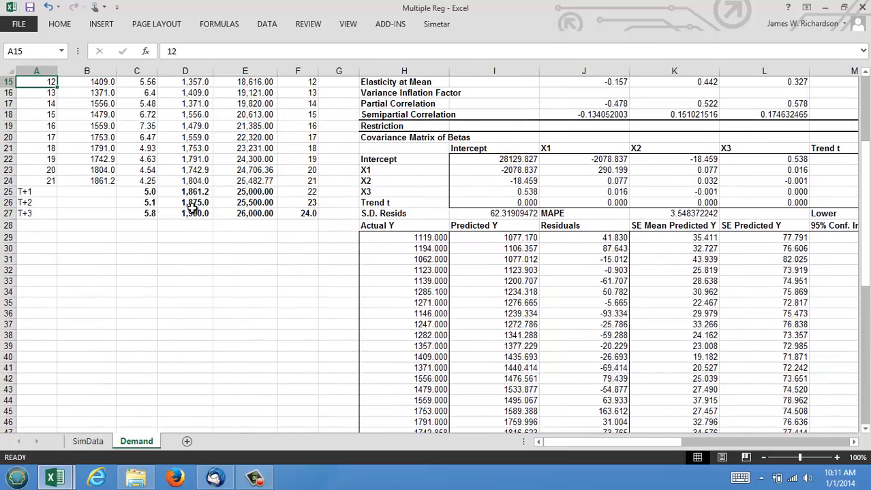
click(194, 216)
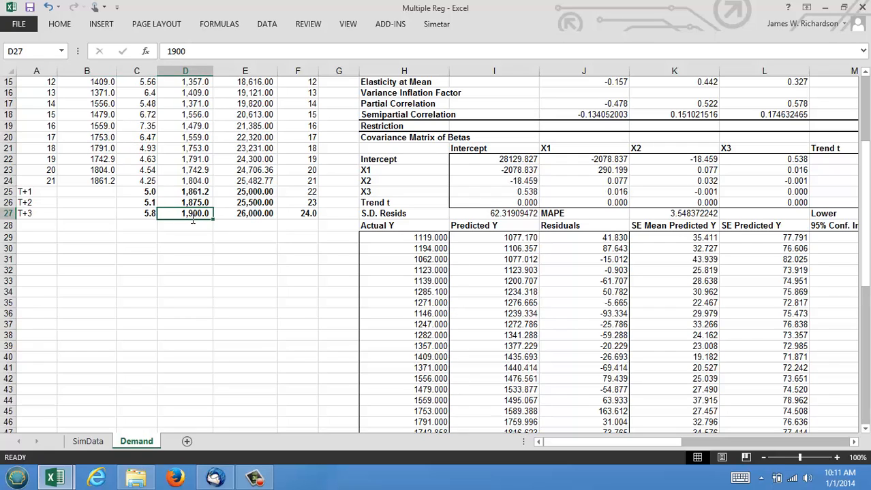
text(2000)
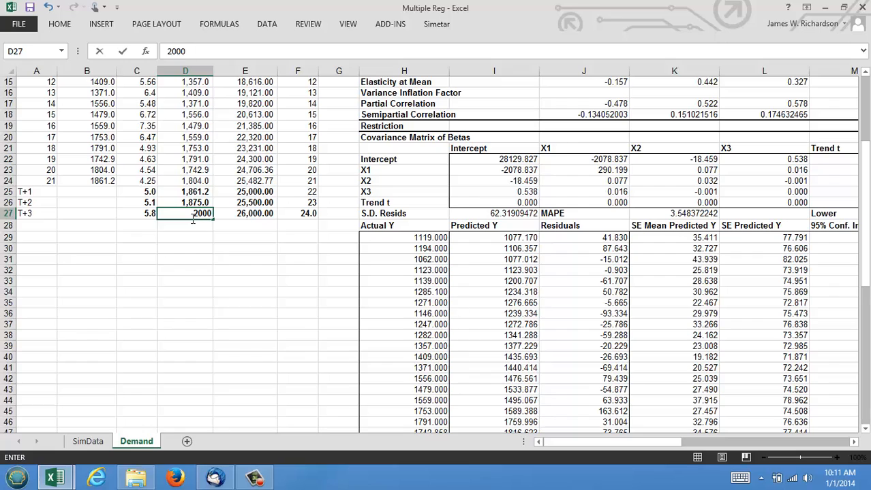
key(Return)
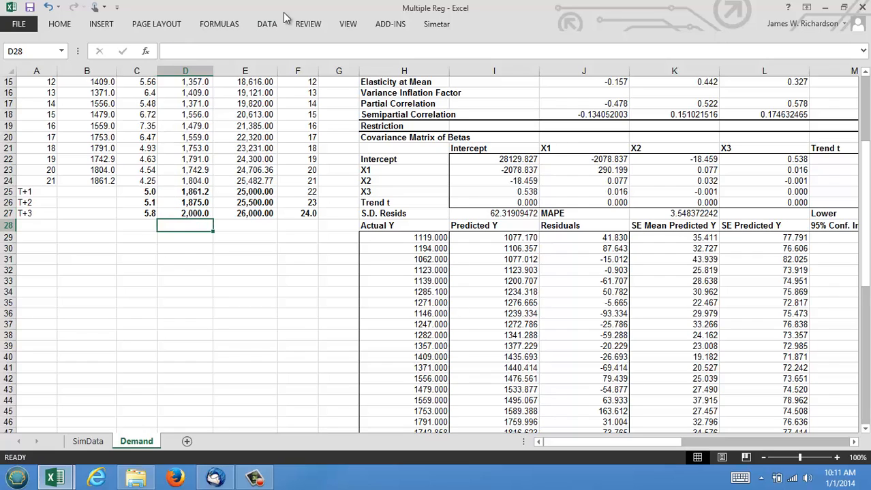
Rerun the Simetar simulation of output variables H50, H51 and H52 with 500 iterations into SimData
click(438, 25)
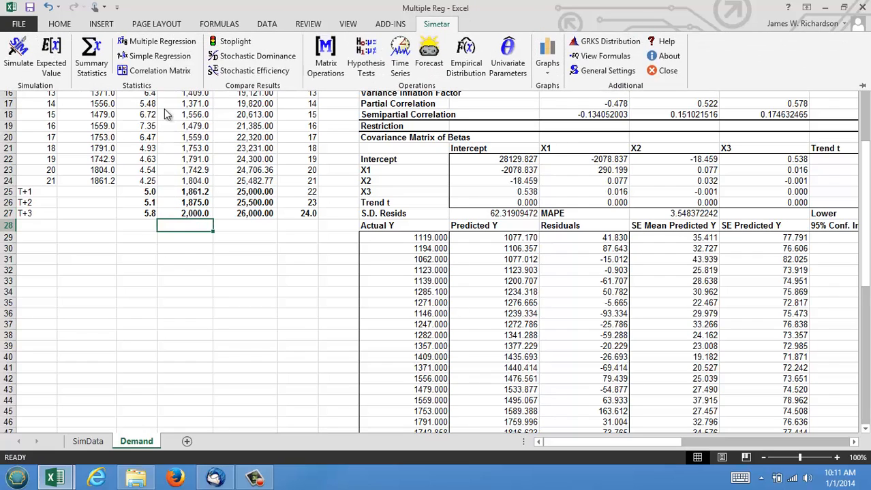
click(19, 58)
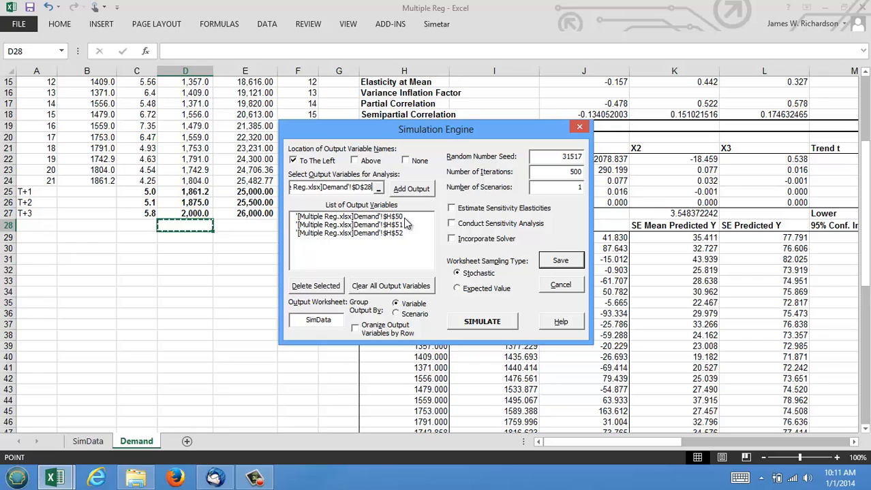
click(479, 322)
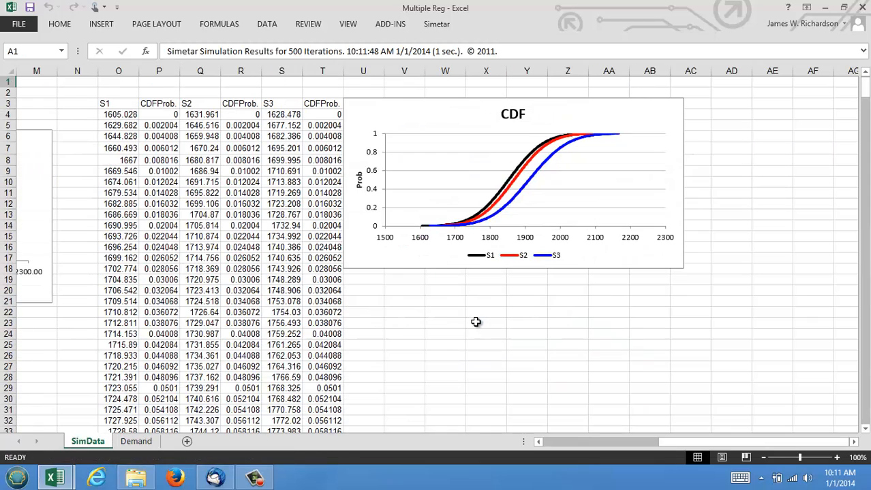
Examine the S3 summary statistics and the S3 curve on the PDF chart in SimData
click(134, 173)
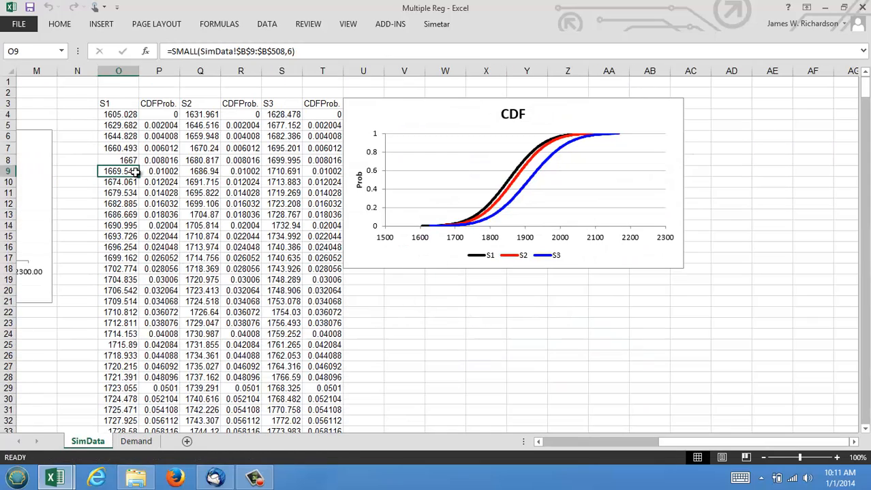
key(Left)
key(Left)
key(Home)
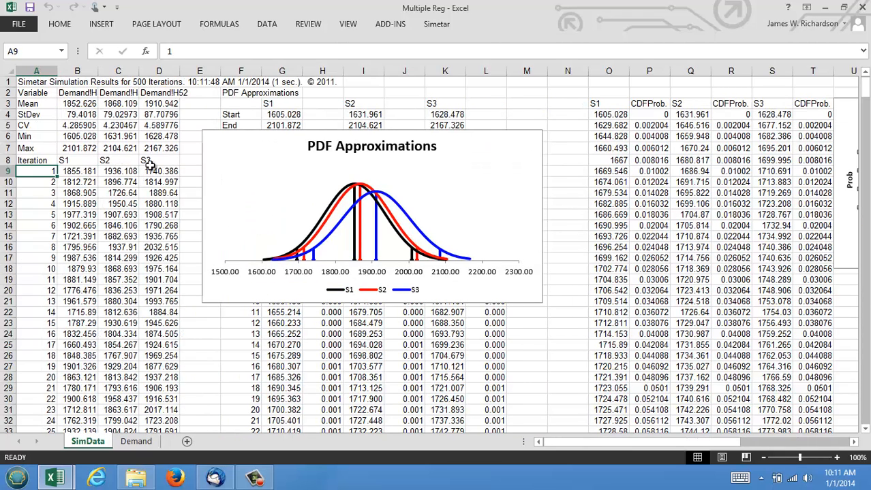
click(149, 163)
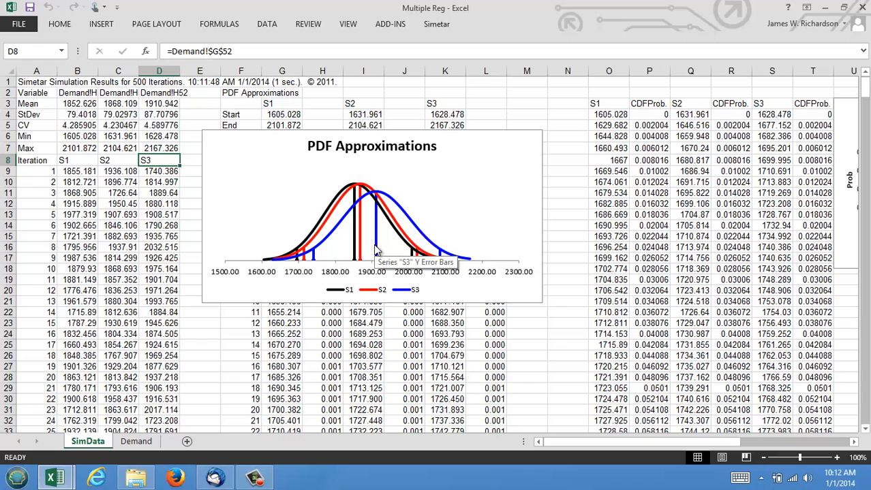
mouse_move(442, 256)
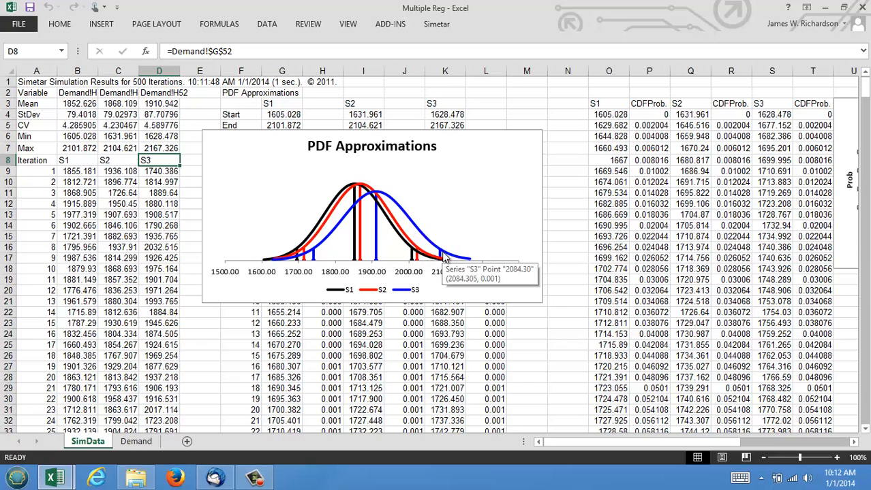
Examine the S1, S2 and S3 curves on the CDF chart further along the SimData sheet
click(470, 378)
key(Right)
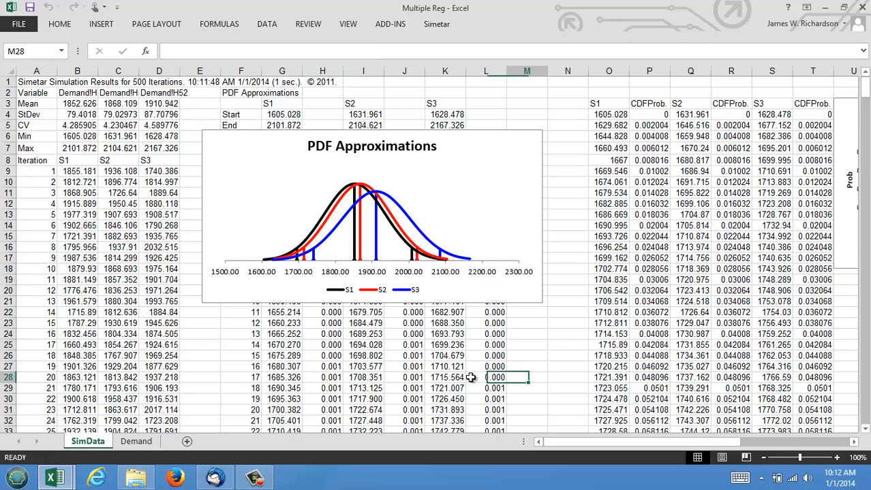
key(Right)
key(Right)
key(Right)
key(Right)
key(Right)
key(Right)
key(Right)
key(Right)
key(Right)
key(Right)
key(Right)
key(Right)
key(Right)
key(Right)
key(Right)
key(Right)
key(Right)
key(Right)
key(Right)
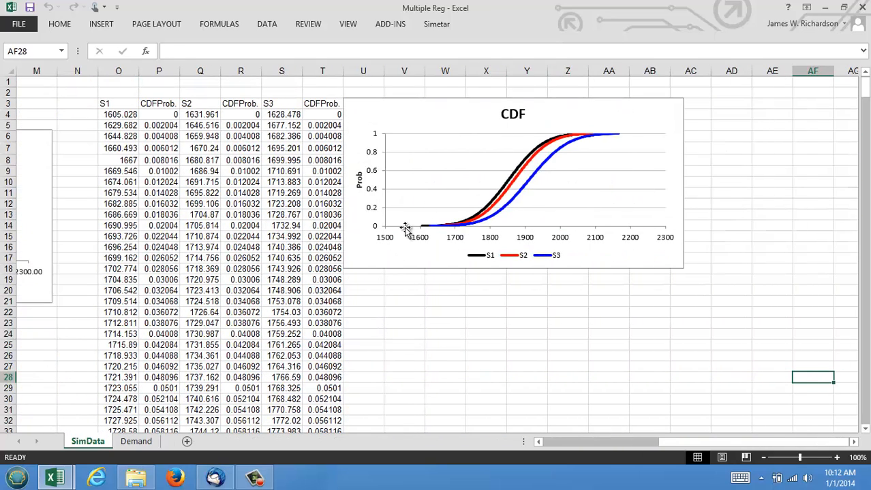
mouse_move(514, 208)
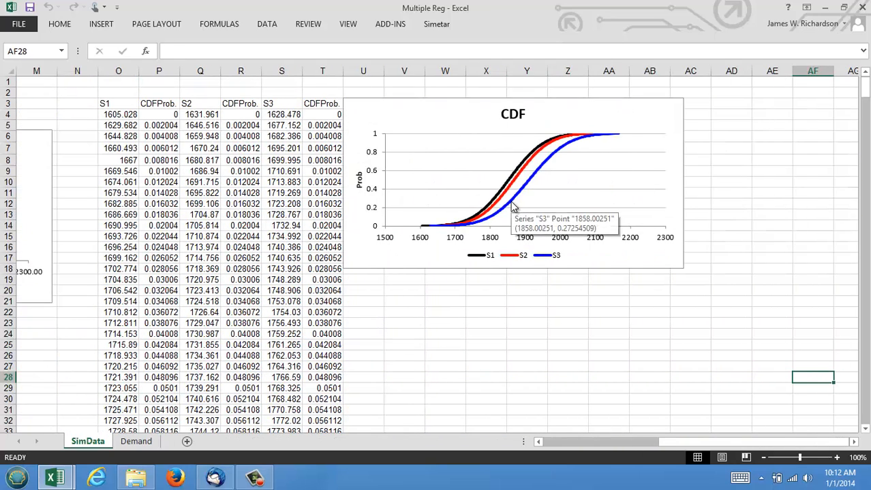
Examine the Observational Diagnostics table on the Demand sheet, including the studentized residual for observation 17
click(137, 443)
click(385, 313)
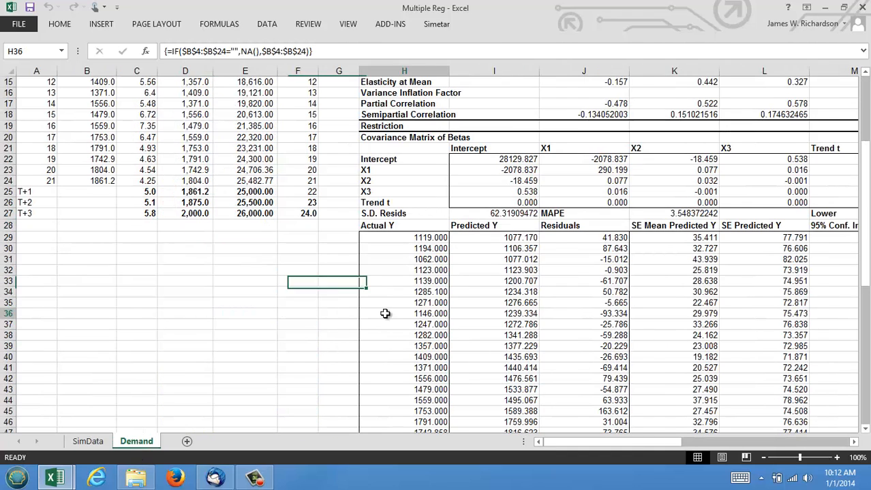
key(Down)
key(Down)
key(Down)
key(Down)
key(Down)
key(Down)
key(Down)
key(Down)
key(Down)
key(Down)
key(Down)
key(Down)
key(Down)
key(Down)
key(Down)
key(Down)
key(Down)
key(Down)
key(Down)
key(Down)
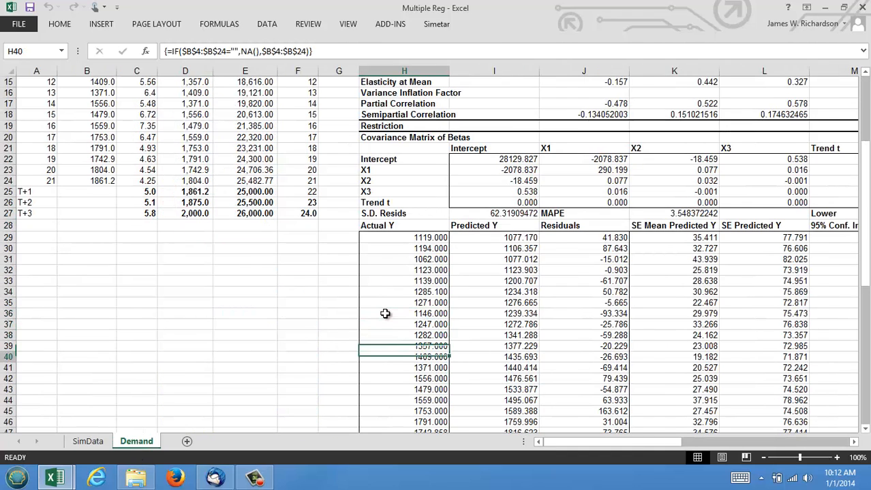
key(Down)
key(Down)
key(Down)
key(Down)
key(Down)
key(Down)
key(Down)
key(Down)
key(Down)
key(Down)
key(Down)
key(Down)
key(Down)
key(Up)
key(Up)
key(Up)
key(Up)
key(Up)
key(Up)
key(Up)
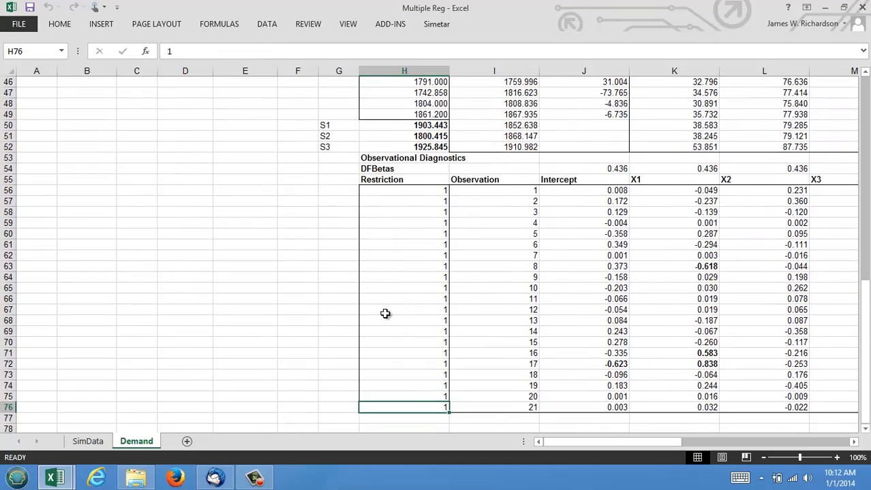
key(Down)
key(Down)
key(Right)
key(Right)
key(Right)
key(Right)
key(Right)
key(Right)
key(Right)
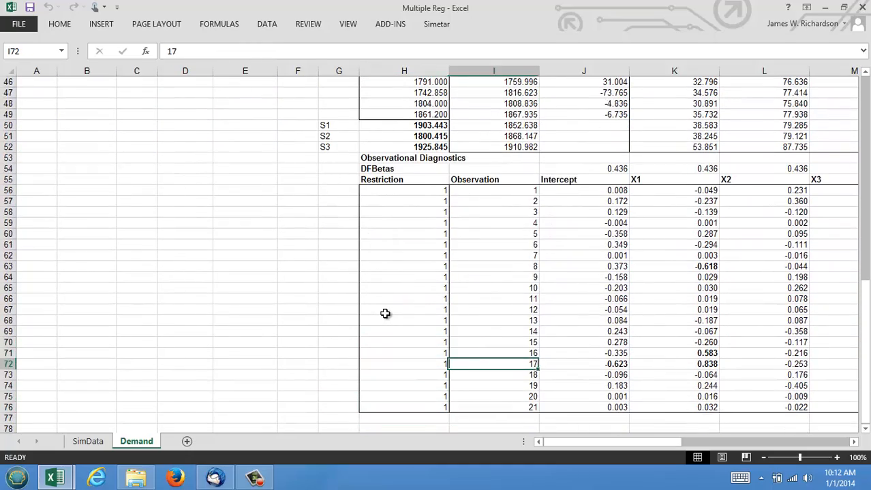
key(Right)
key(Right)
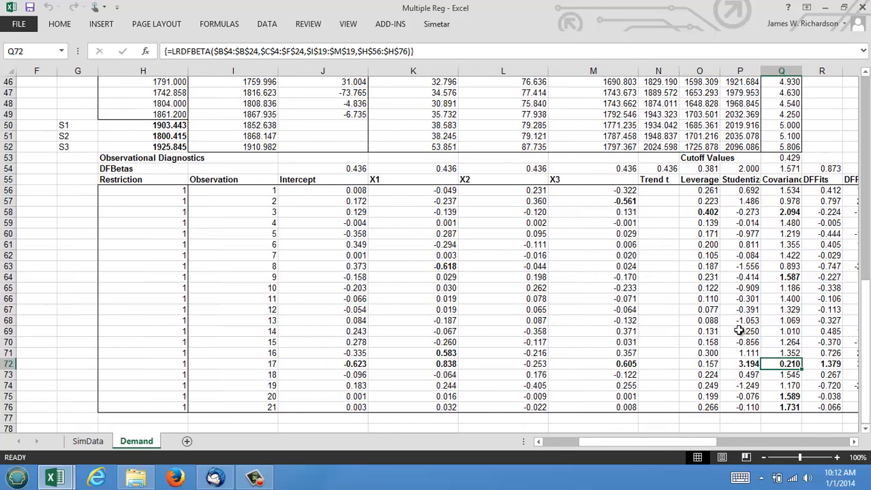
click(741, 363)
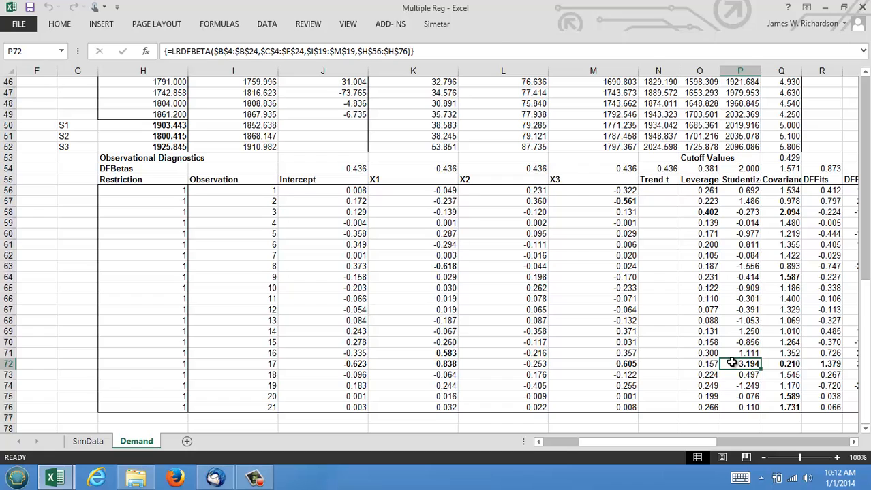
Exclude observation 17 from the regression by setting its Restriction value in H72 to 0
click(178, 363)
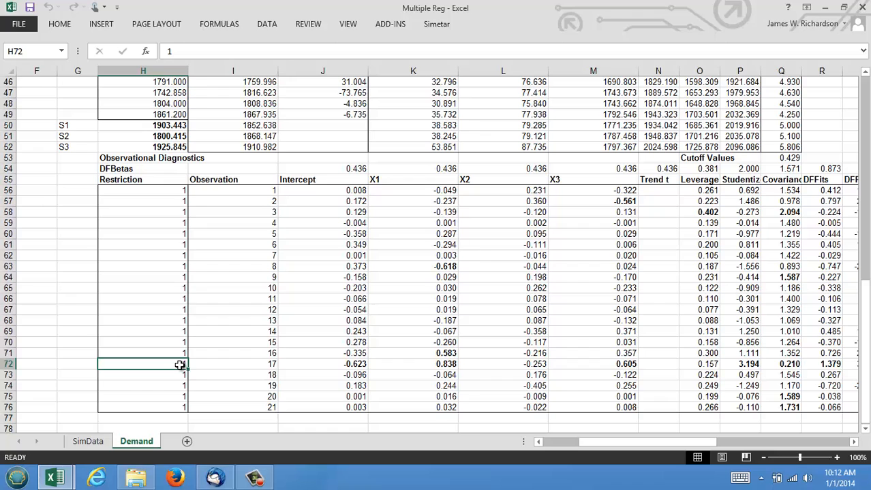
text(0)
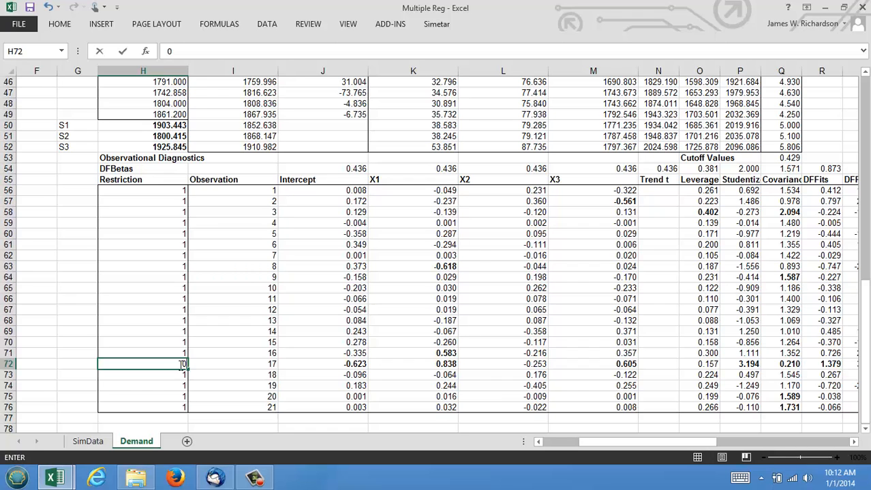
key(Return)
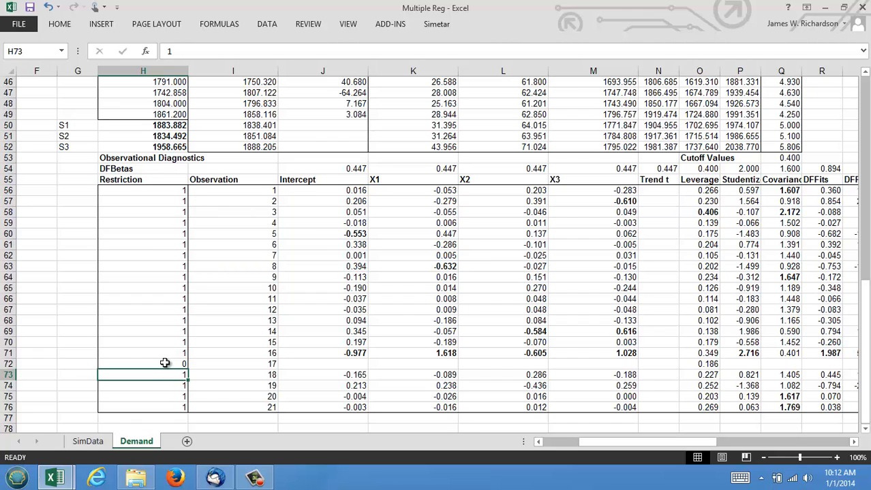
Examine the R² and the other OLS regression statistics for the restricted model alongside the unrestricted model
click(165, 363)
key(Up)
key(Up)
key(Up)
key(Up)
key(Up)
key(Up)
key(Up)
key(Up)
key(Up)
key(Up)
key(Up)
key(Up)
key(Up)
key(Up)
key(Up)
key(Up)
key(Up)
key(Up)
key(Up)
key(Up)
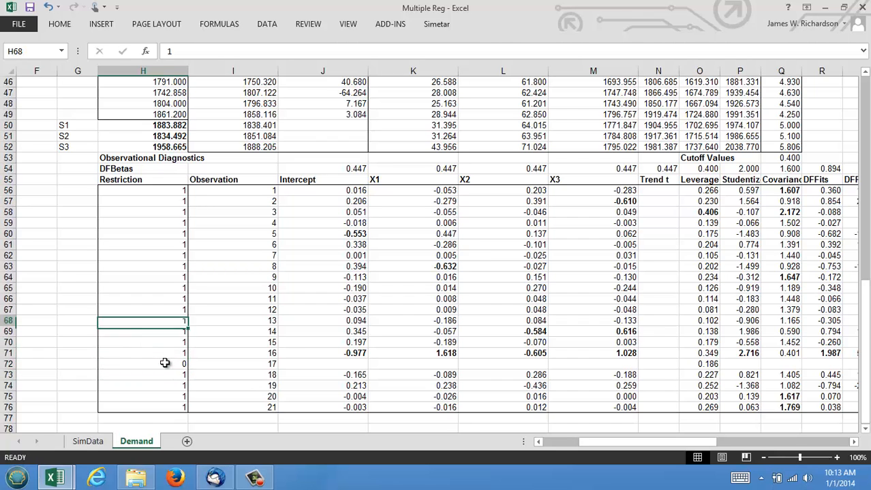
key(Up)
key(Up)
key(Up)
key(Up)
key(Up)
key(Up)
key(Up)
key(Up)
key(Up)
key(Up)
key(Up)
key(Up)
key(Up)
key(Up)
key(Up)
key(Up)
key(Up)
key(Up)
key(Up)
key(Up)
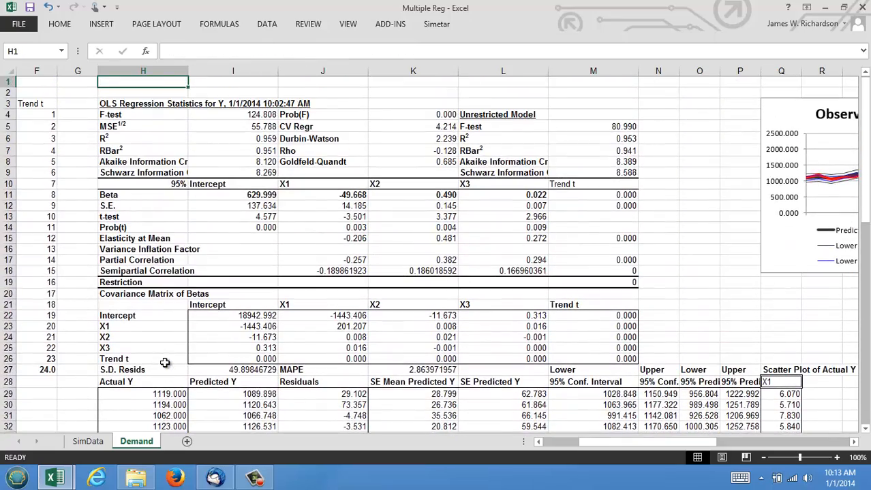
click(270, 139)
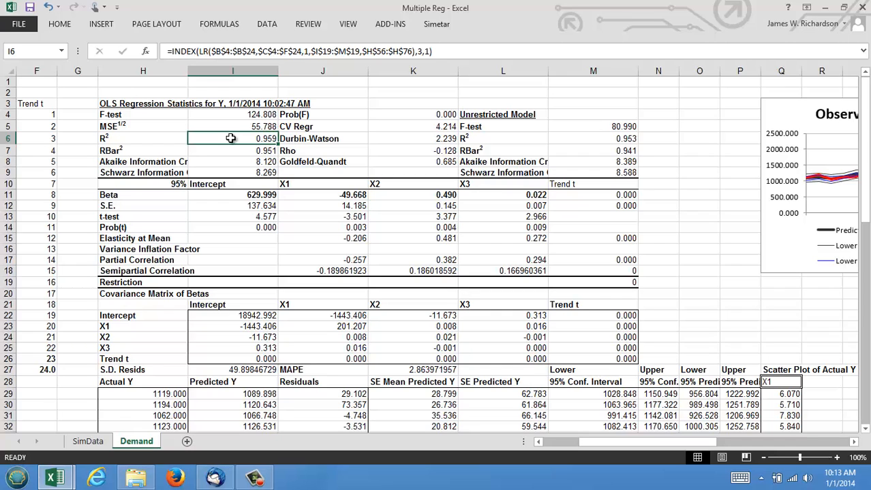
Examine observation 17 on the Observed and Predicted Values for Y chart
key(Right)
key(Right)
key(Right)
key(Right)
key(Right)
key(Right)
key(Right)
key(Right)
key(Right)
key(Right)
key(Right)
key(Right)
key(Right)
key(Right)
key(Right)
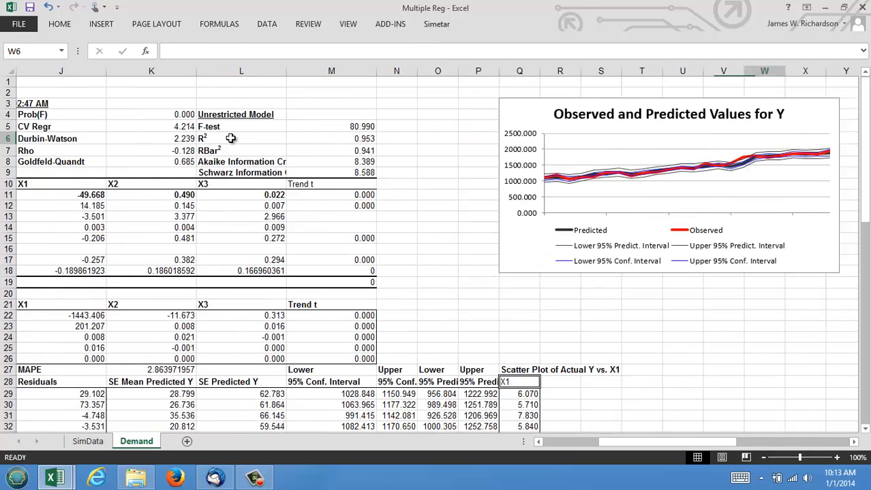
key(Right)
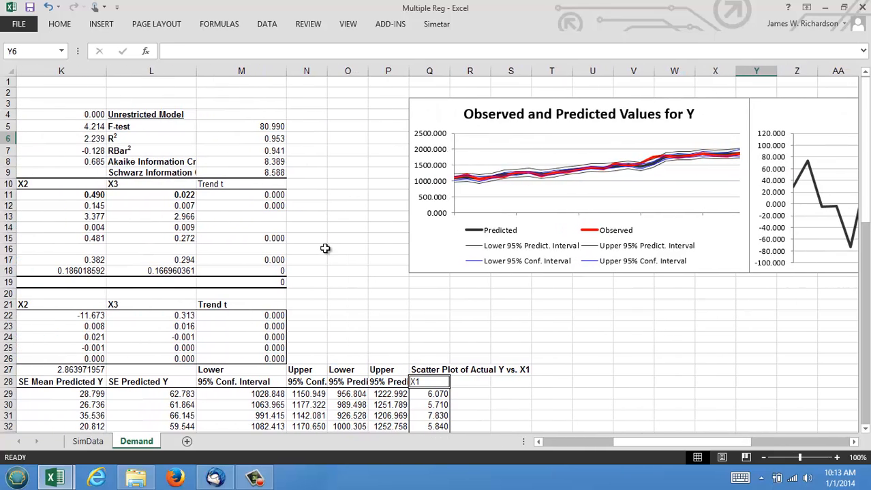
mouse_move(653, 169)
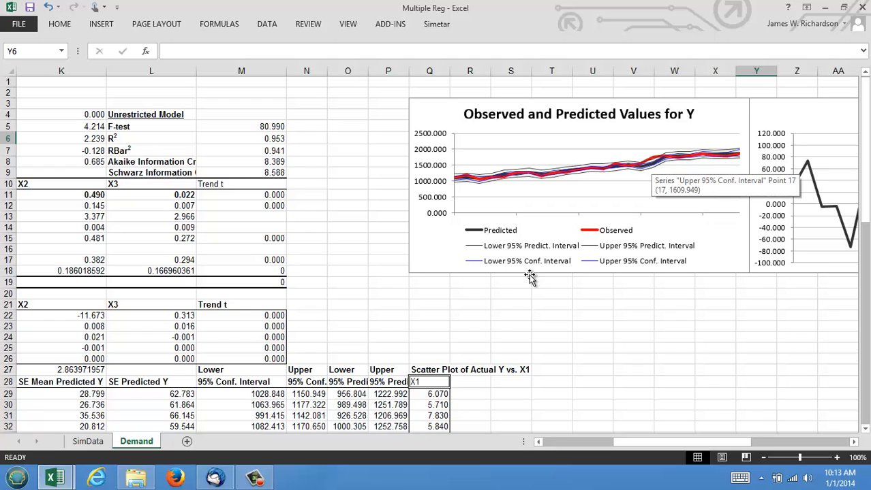
Rerun the Simetar simulation of Demand outputs H50, H51 and H52 with 500 iterations, writing the results to SimData
click(489, 314)
key(Left)
key(Left)
key(Left)
key(Left)
key(Left)
key(Left)
key(Left)
key(Left)
key(Left)
key(Left)
key(Left)
key(Left)
key(Left)
key(Left)
key(Left)
key(Left)
key(Left)
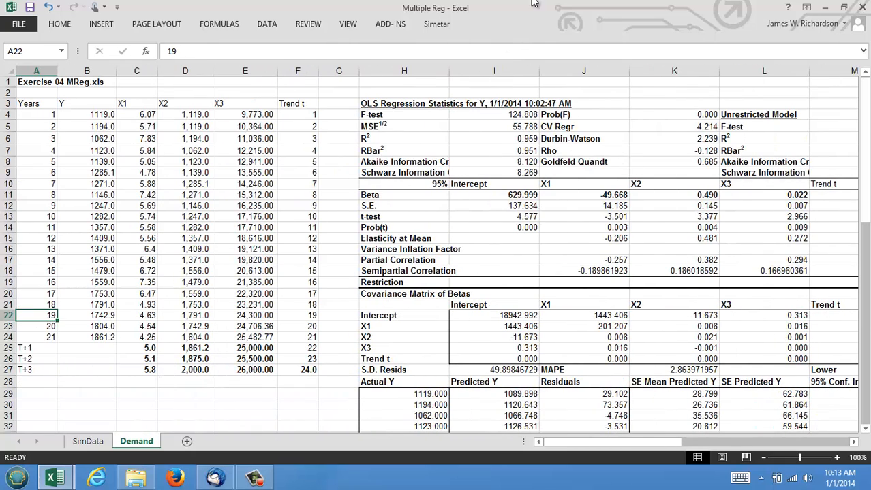
click(433, 26)
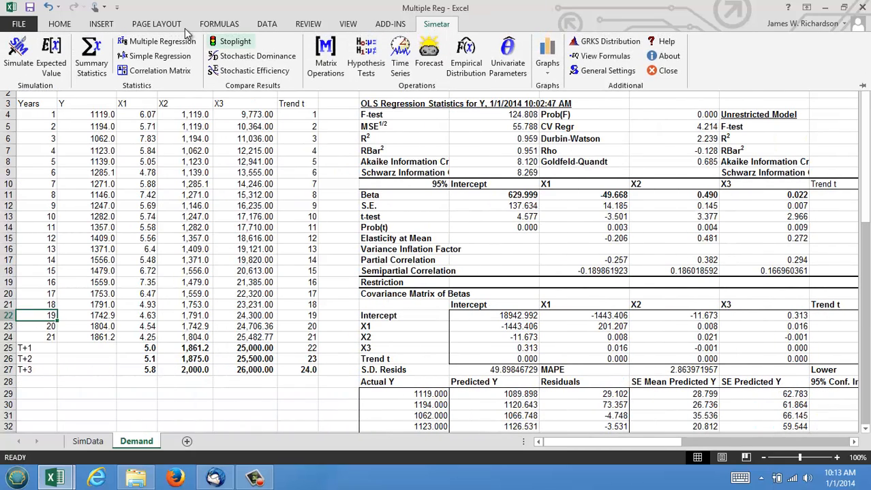
click(19, 60)
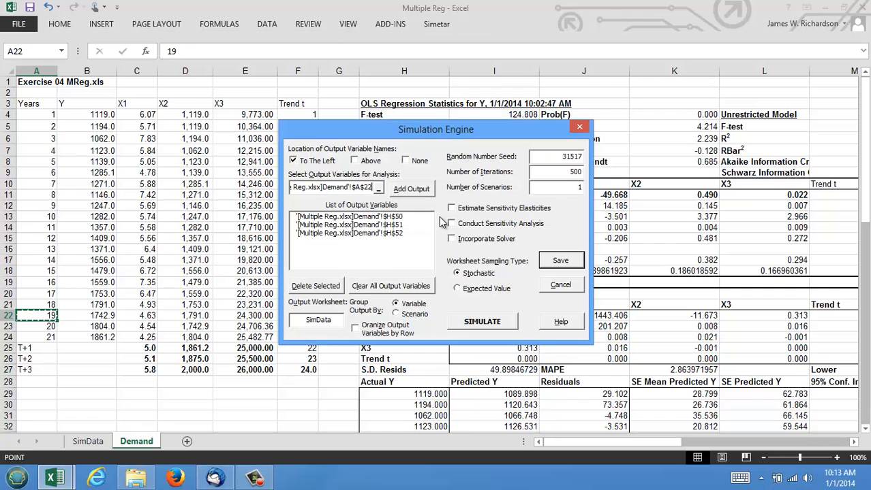
click(471, 325)
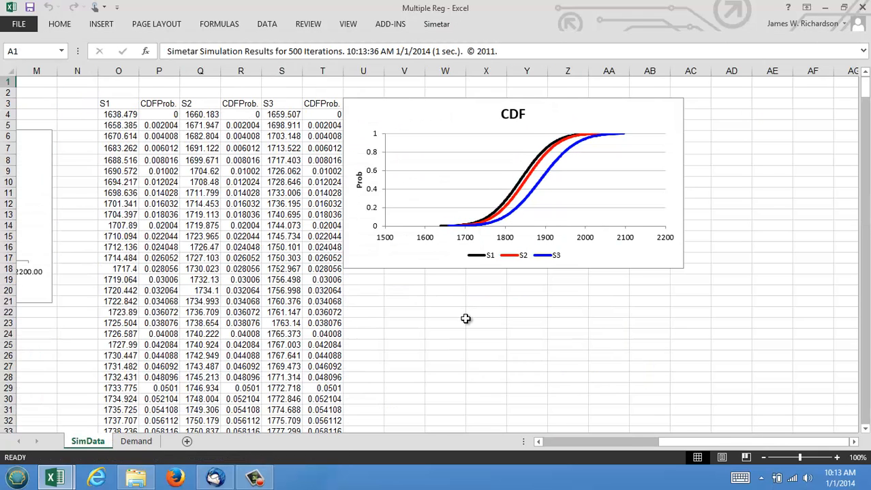
Move the PDF Approximations chart down on SimData to uncover the rows of PDF parameters above it
click(205, 291)
key(Left)
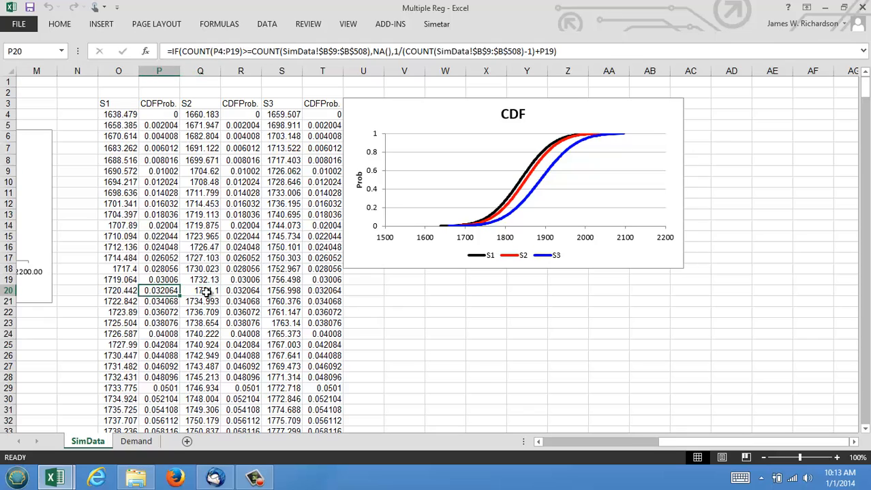
key(Home)
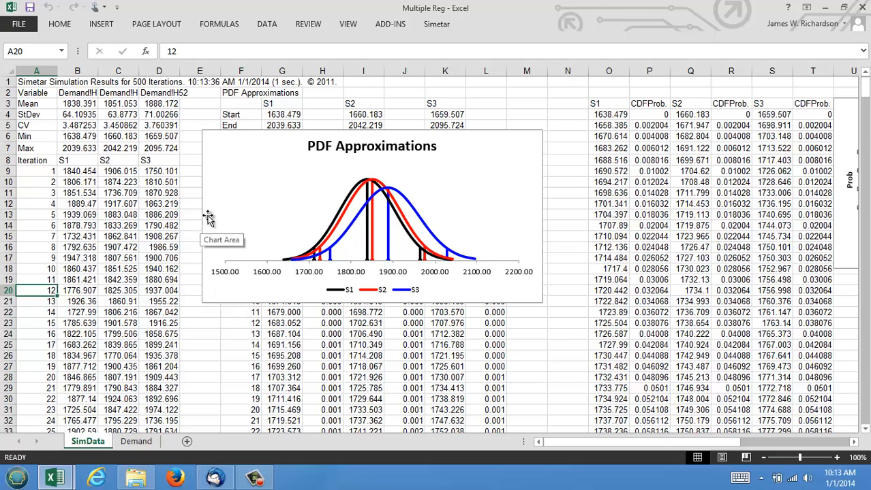
drag(242, 148, 247, 209)
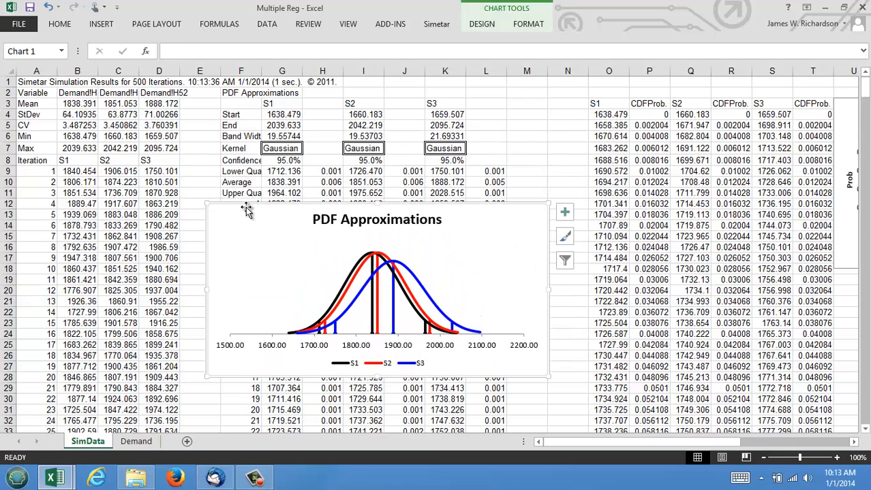
click(183, 238)
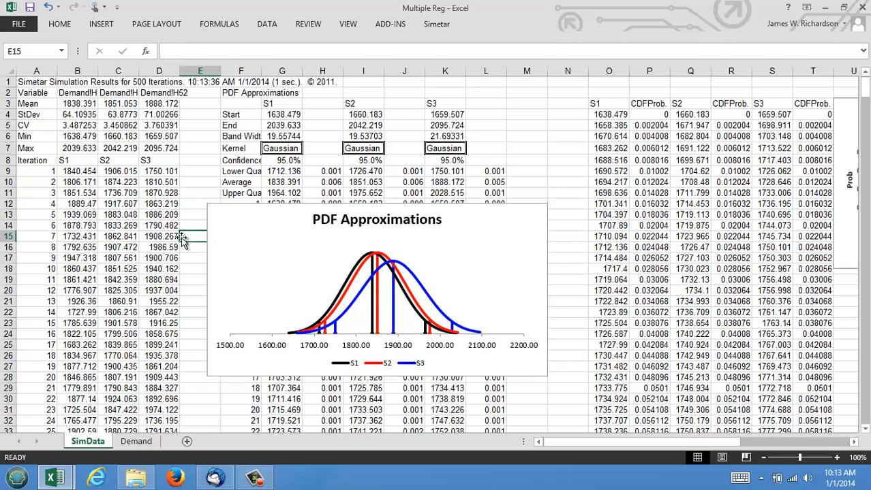
Enter 1700 as the x1-value for S1 in B510, beneath the simulated iterations on SimData
drag(73, 172, 150, 247)
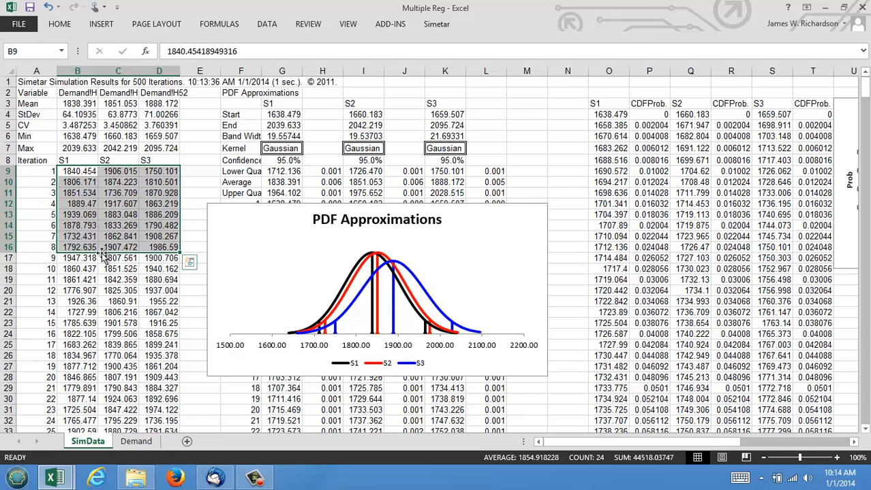
click(122, 399)
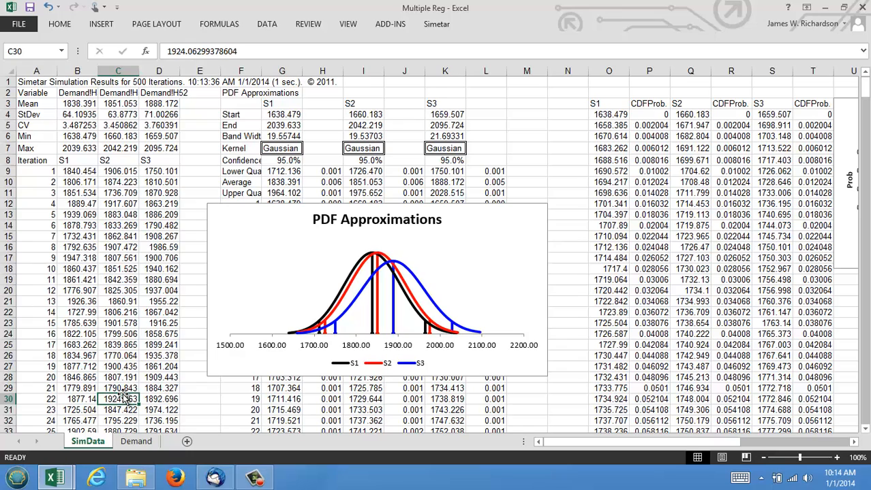
key(End)
key(Down)
key(Down)
key(Down)
key(Down)
key(Down)
key(Down)
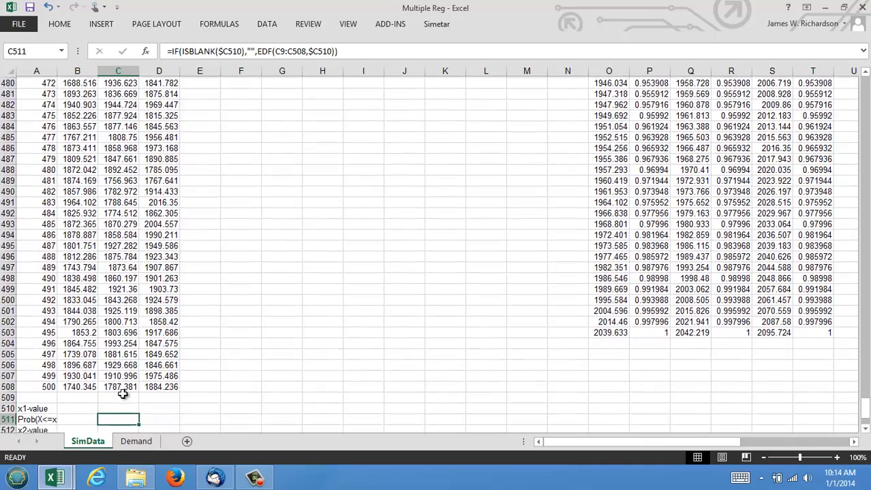
scroll(122, 394, down, 1)
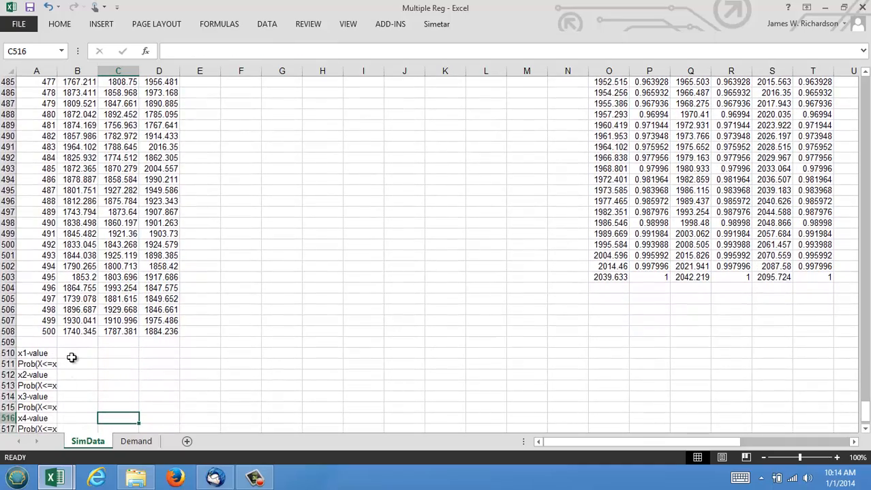
click(73, 355)
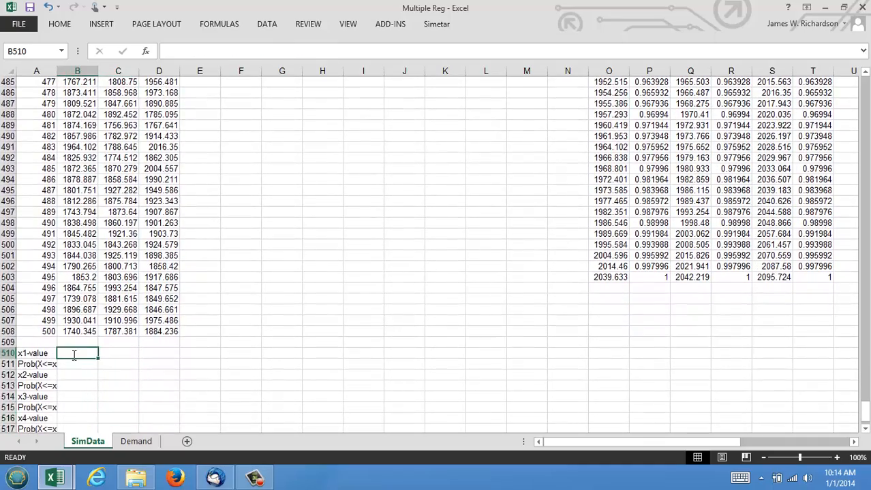
text(1700)
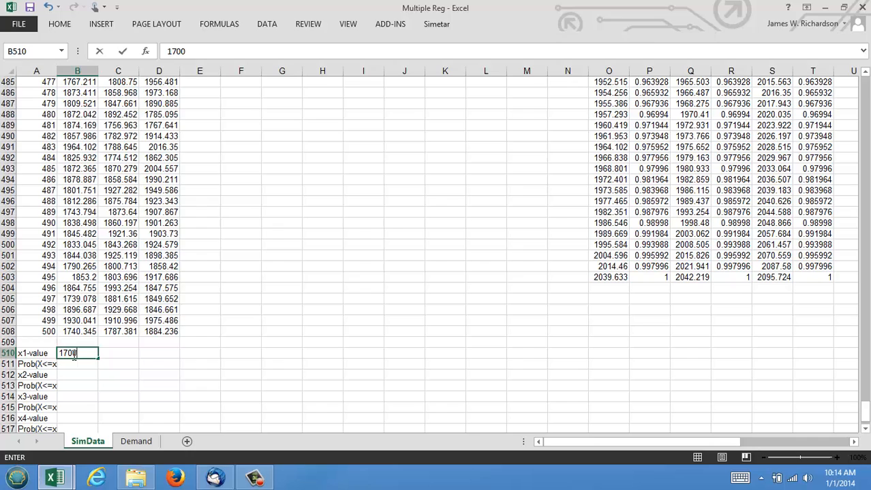
key(Return)
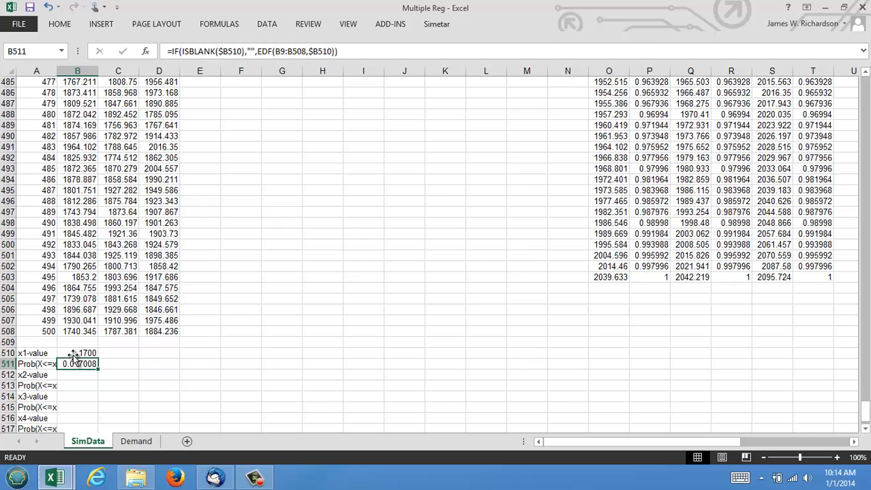
Fill the 1700 x1-value across to S2 and S3, and move the x1-value and probability rows to I493:L494
click(89, 353)
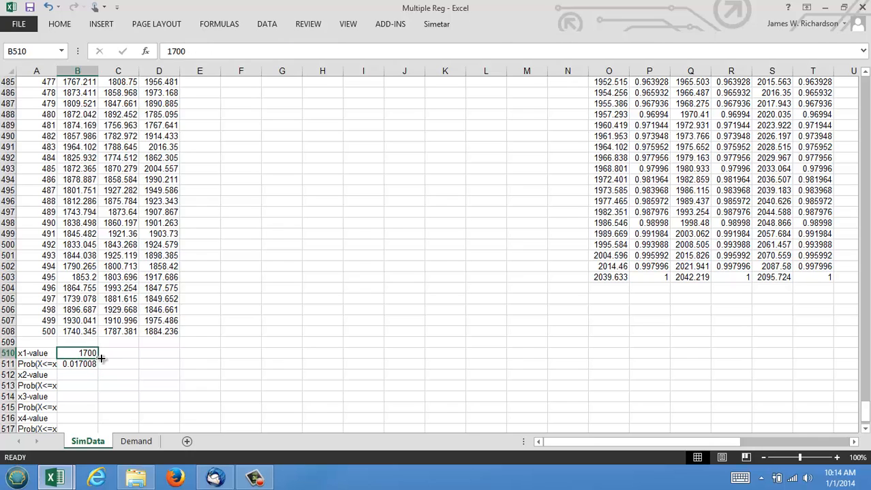
drag(98, 358, 179, 360)
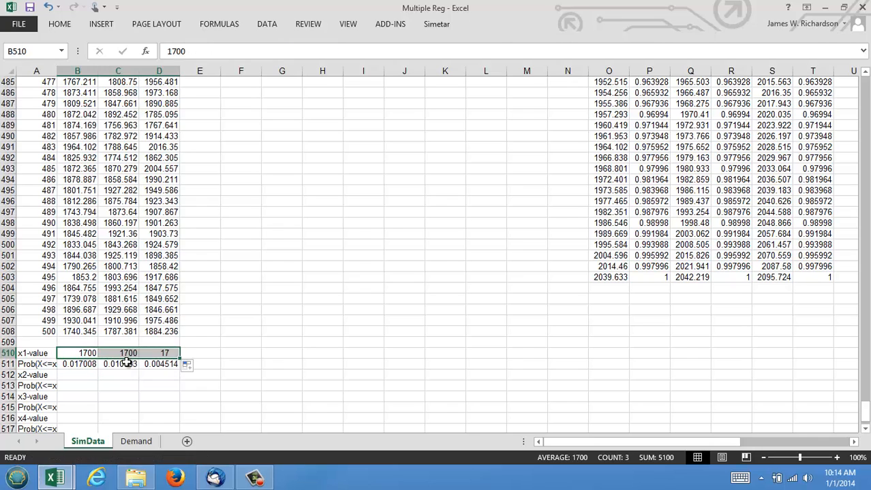
drag(38, 354, 425, 173)
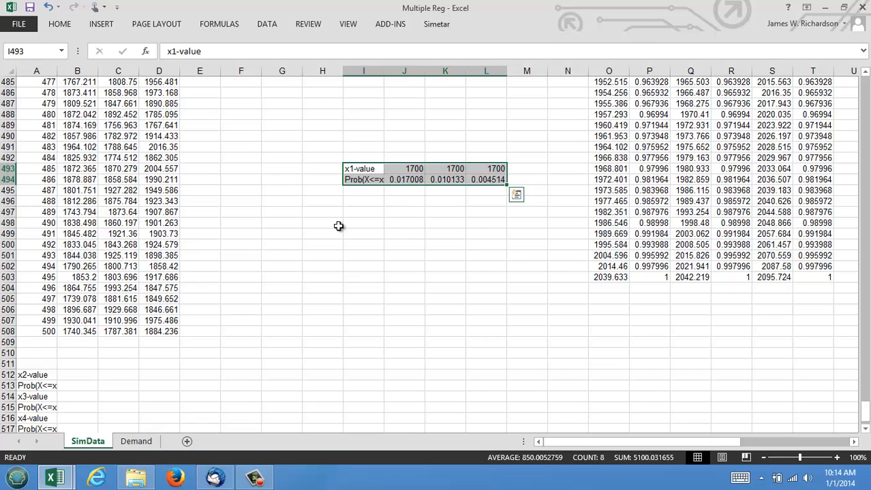
Examine the Observed and Predicted Values chart and the Residuals chart for Y on the Demand sheet
click(136, 441)
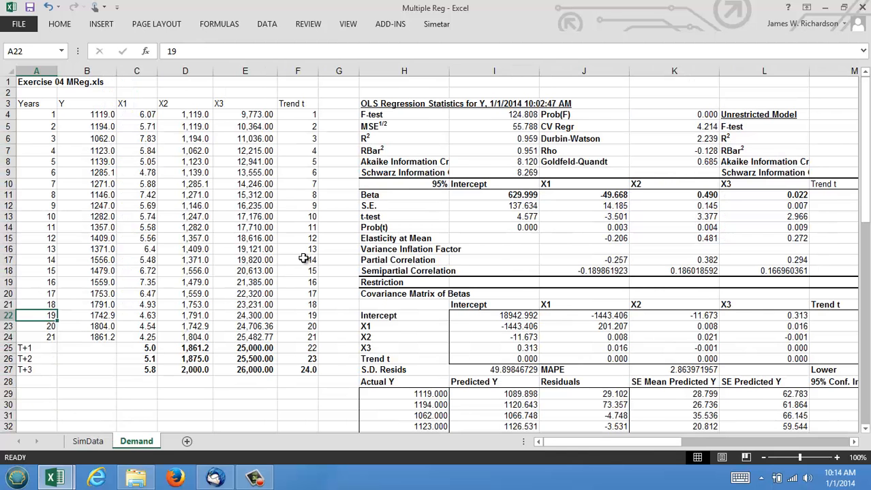
key(Right)
key(Right)
key(Right)
key(Right)
key(Right)
key(Right)
key(Right)
key(Right)
key(Right)
key(Right)
key(Right)
key(Right)
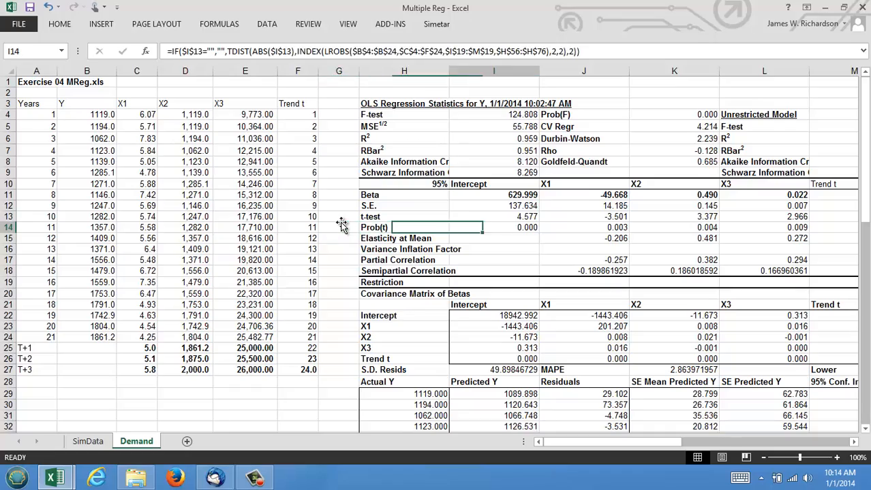
key(Right)
key(Right)
key(Right)
key(Right)
key(Right)
key(Right)
key(Right)
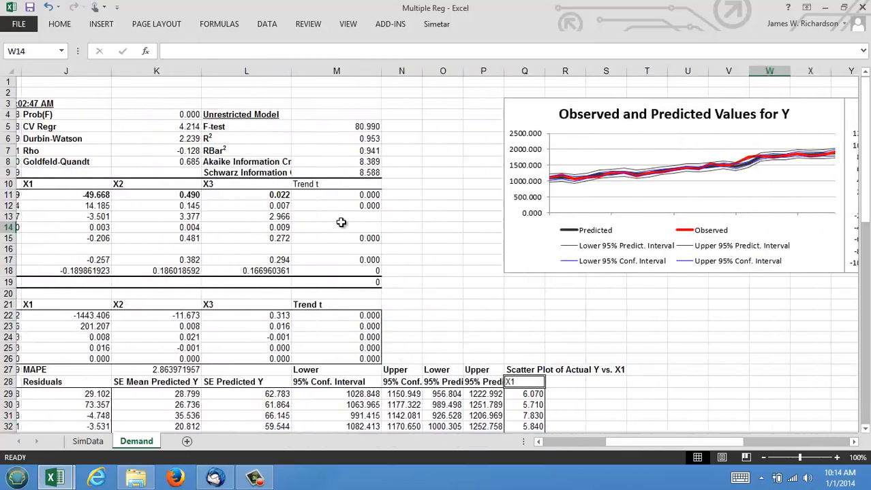
key(Right)
key(Right)
key(Right)
key(Right)
key(Right)
key(Right)
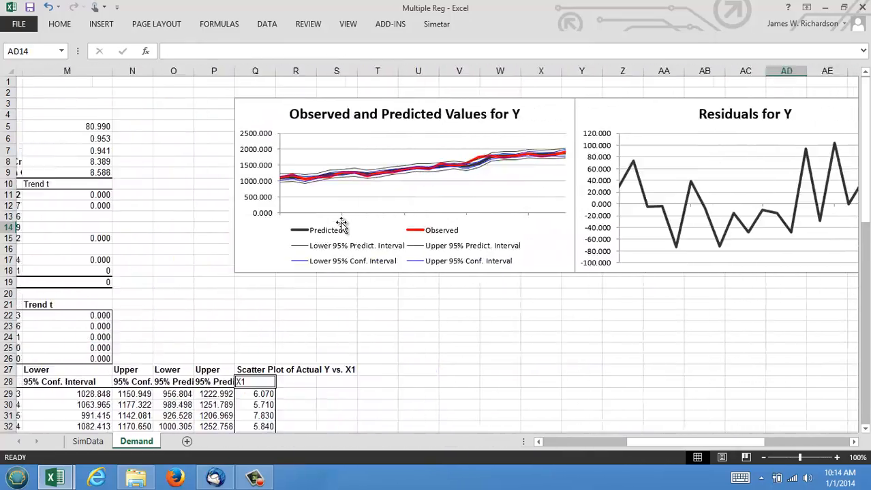
key(Right)
key(Right)
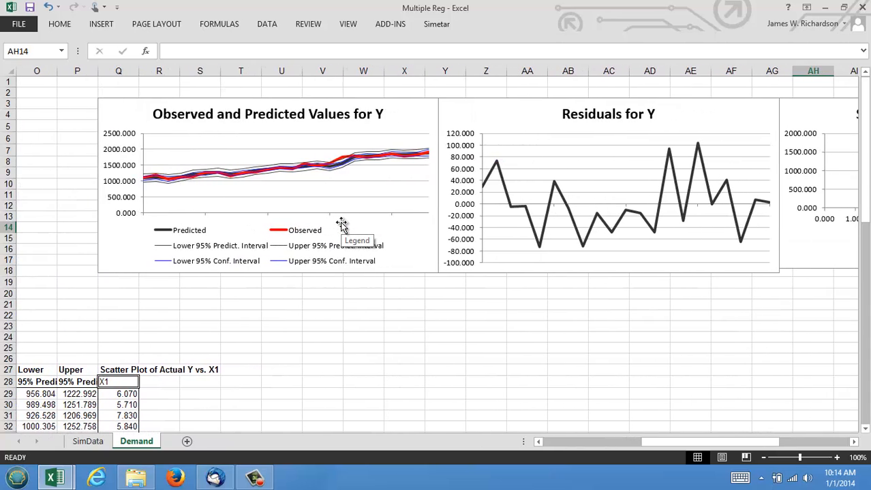
key(Right)
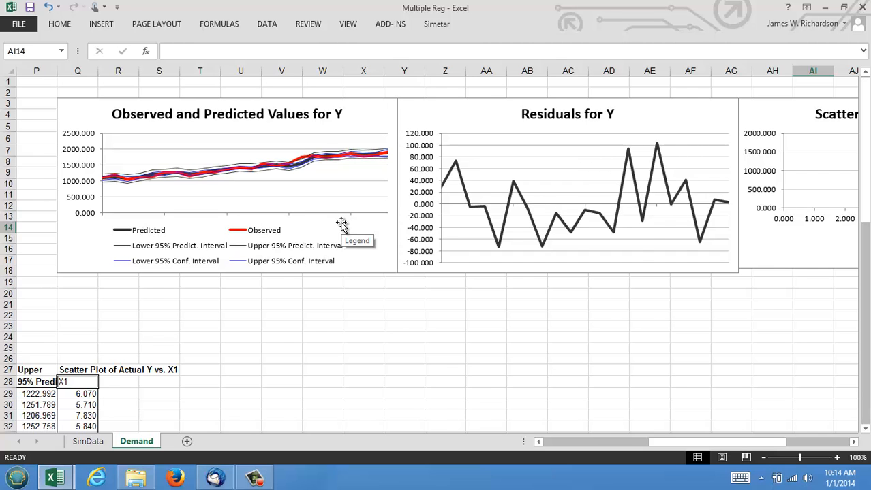
Move the Scatter Plot of Actual Y vs. X1 beneath the Observed and Predicted Values for Y chart
key(Right)
key(Right)
key(Right)
key(Right)
key(Right)
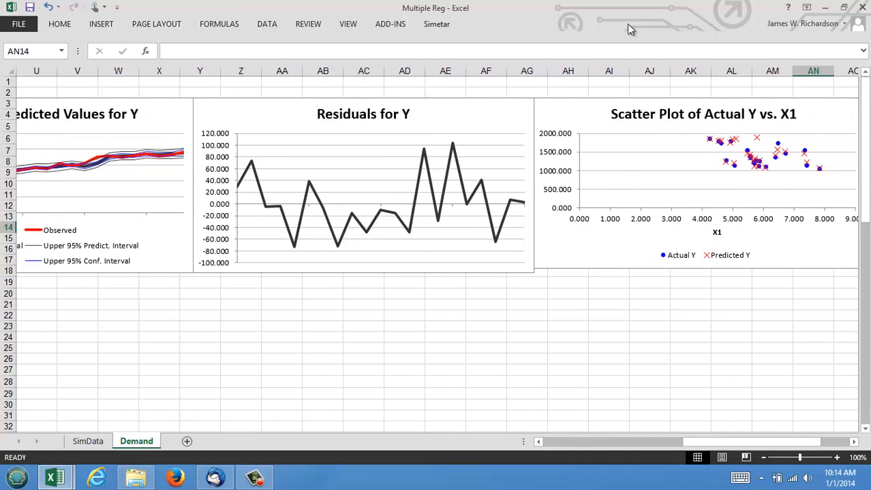
drag(576, 100, 129, 305)
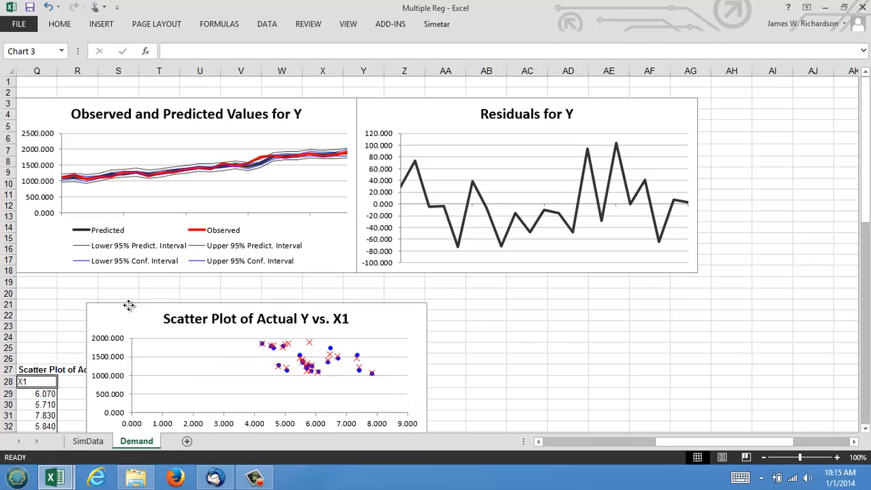
Switch the scatter plot's explanatory variable in Q28 to X2 and next to X3 to view actual Y against each
click(74, 292)
key(Left)
key(Left)
key(Left)
key(Left)
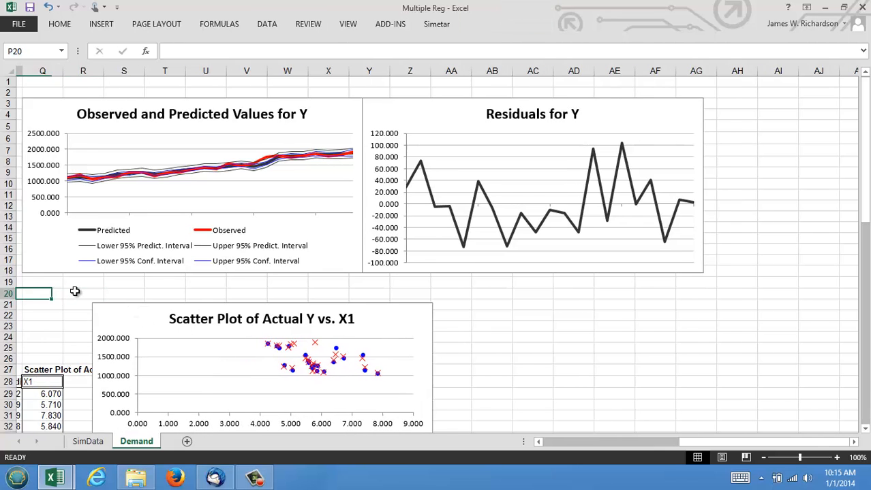
key(Left)
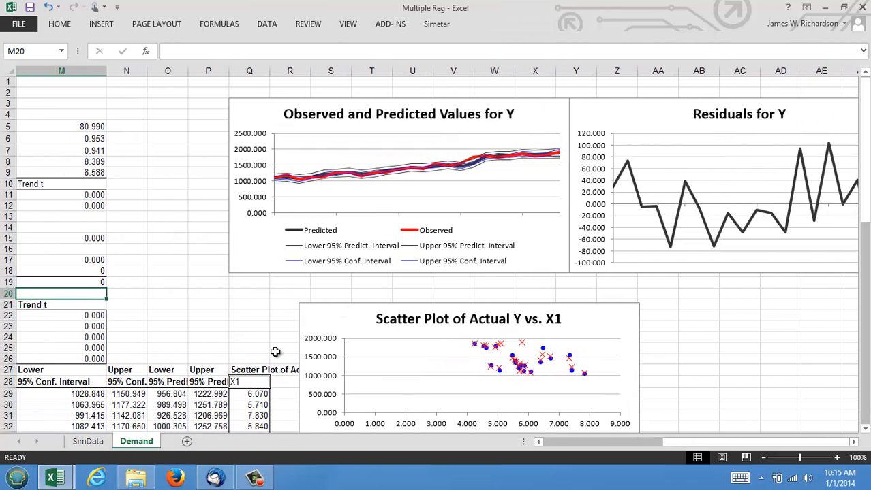
click(252, 382)
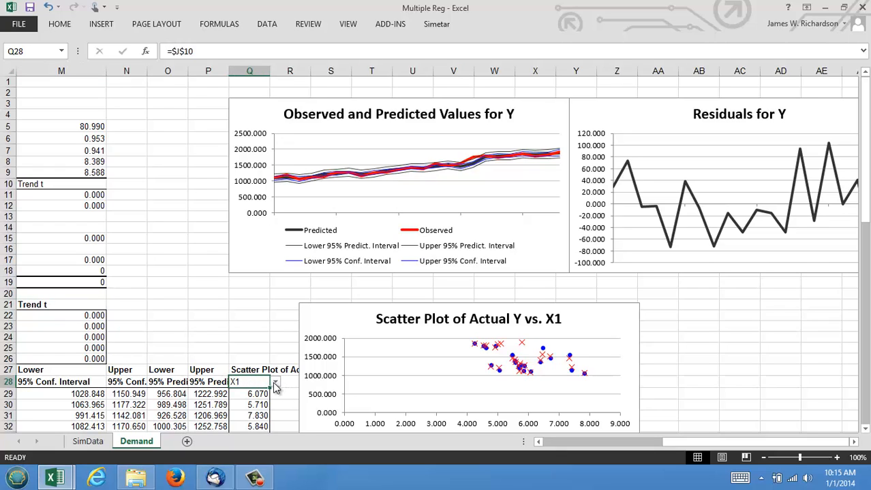
click(275, 383)
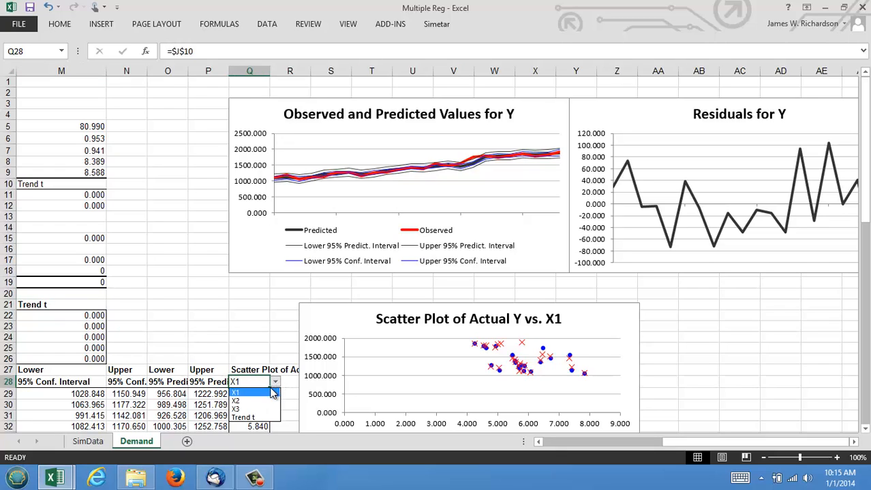
click(238, 403)
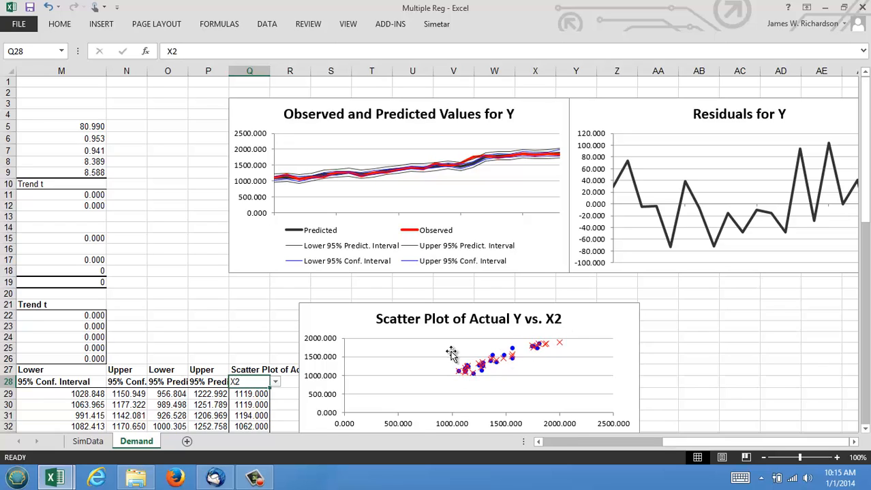
click(274, 383)
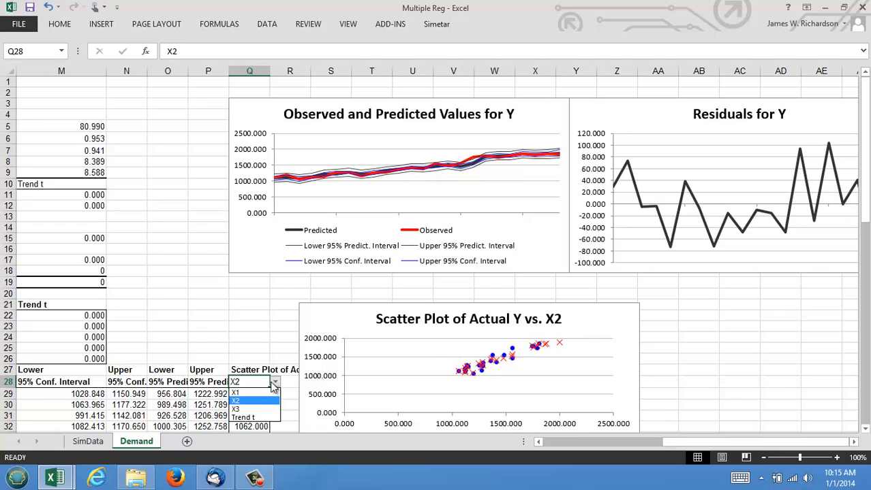
click(249, 411)
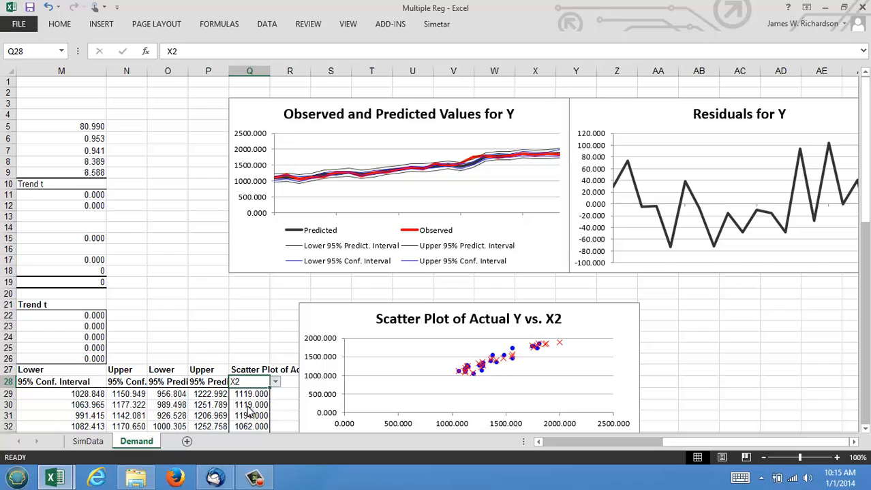
Plot actual Y against Trend t using the variable selection in Q28, and return the selection to X1
click(276, 383)
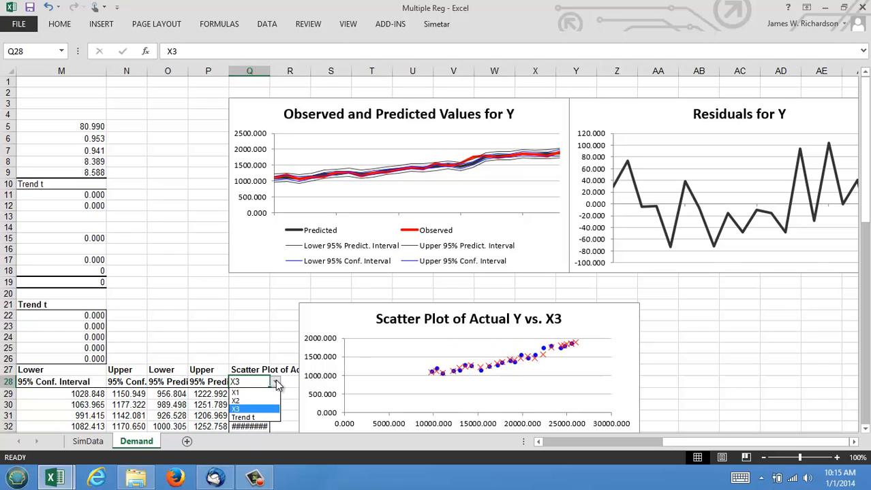
click(240, 417)
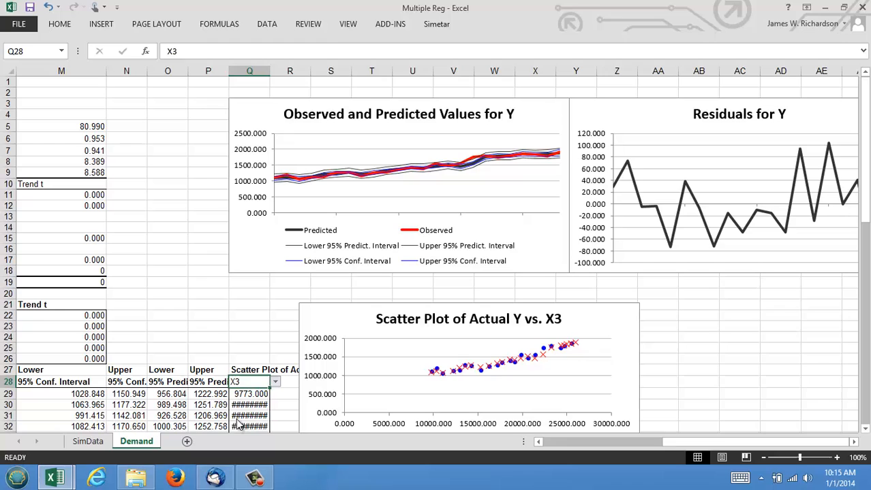
click(275, 383)
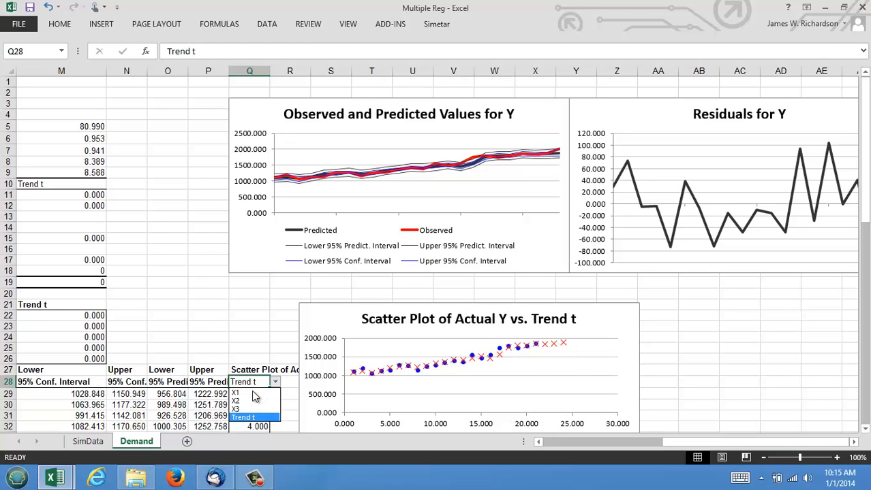
click(249, 395)
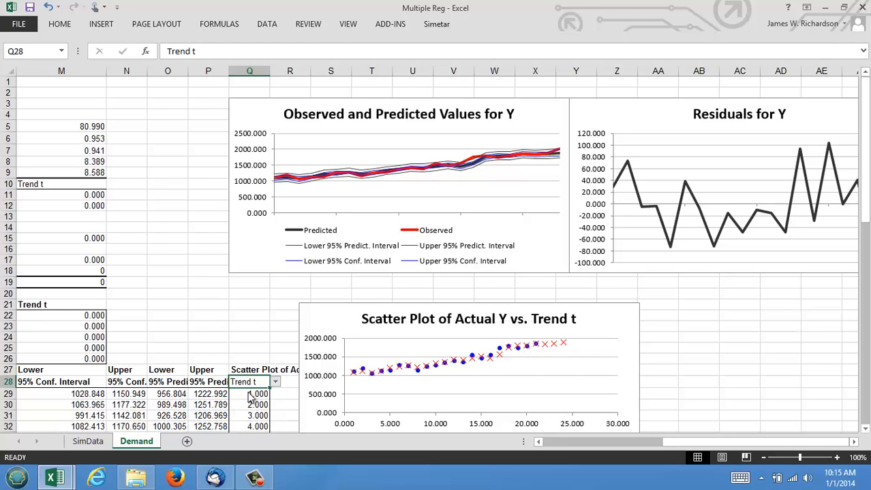
Go back to the OLS Regression Statistics for Y and examine the coefficient and covariance tables on the Demand sheet
click(249, 333)
key(Left)
key(Left)
key(Left)
key(Left)
key(Left)
key(Left)
key(Left)
key(Left)
key(Left)
key(Left)
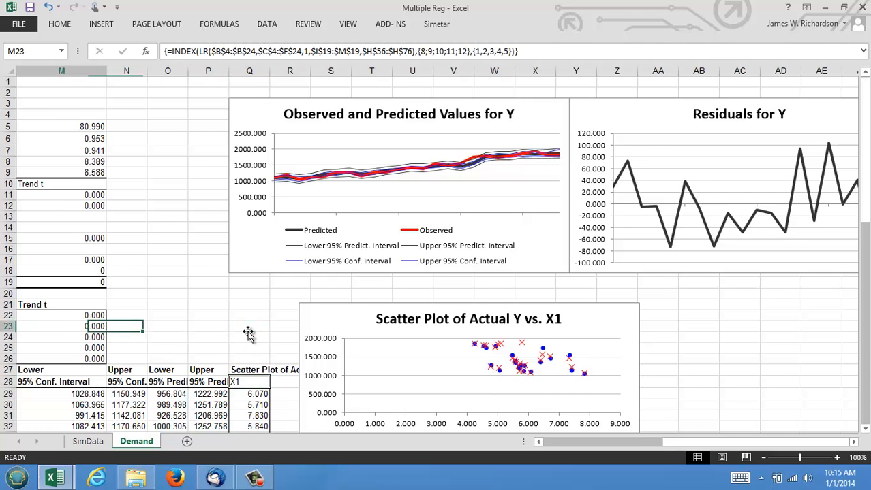
key(Left)
key(Up)
key(Up)
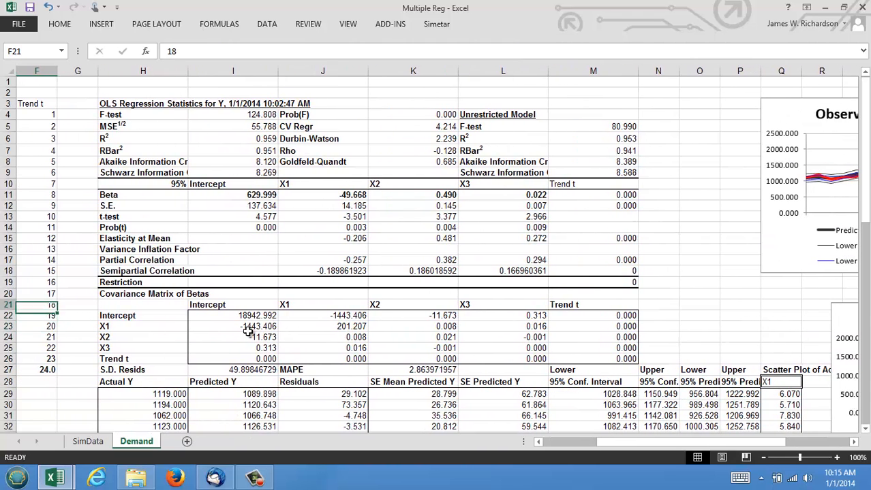